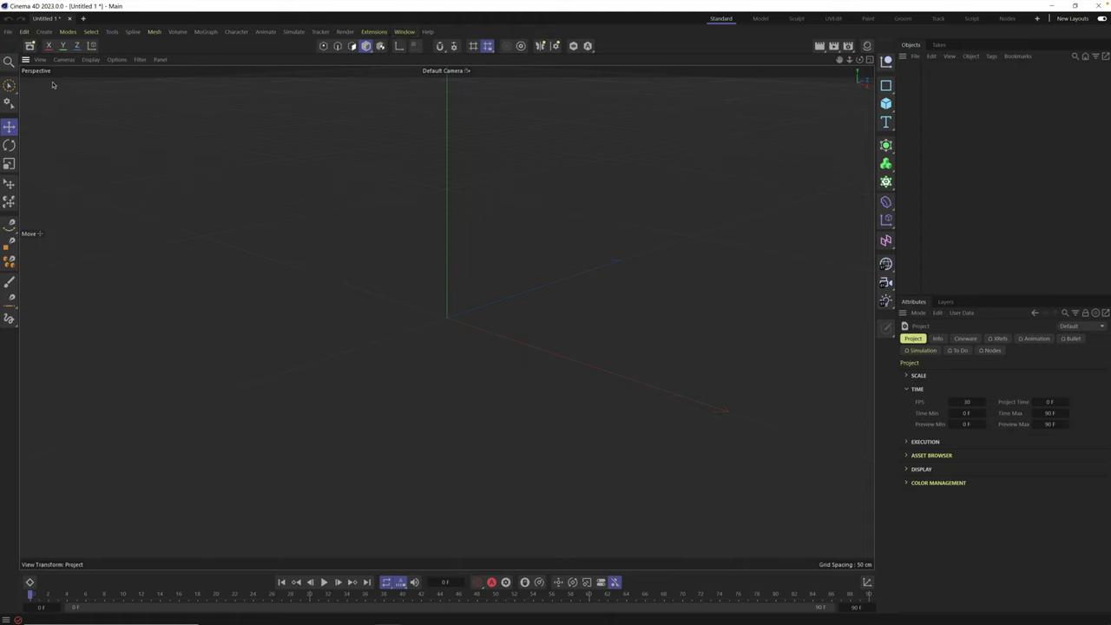
- Turn Redshift Material Previews on under Preferences > Renderer > Redshift, then close Preferences
click(27, 35)
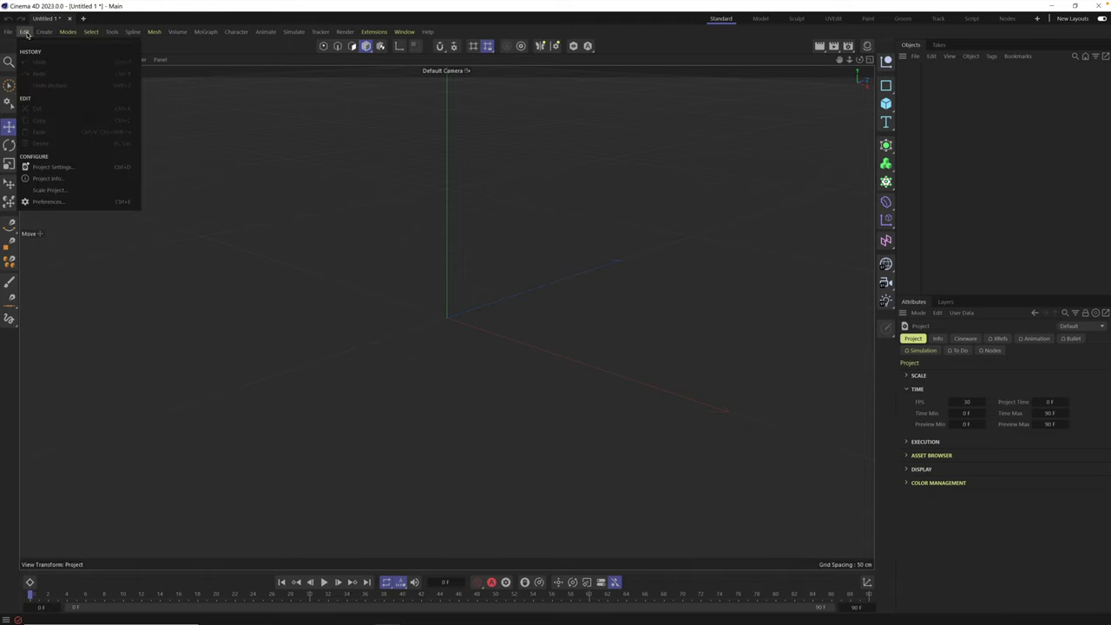
click(50, 204)
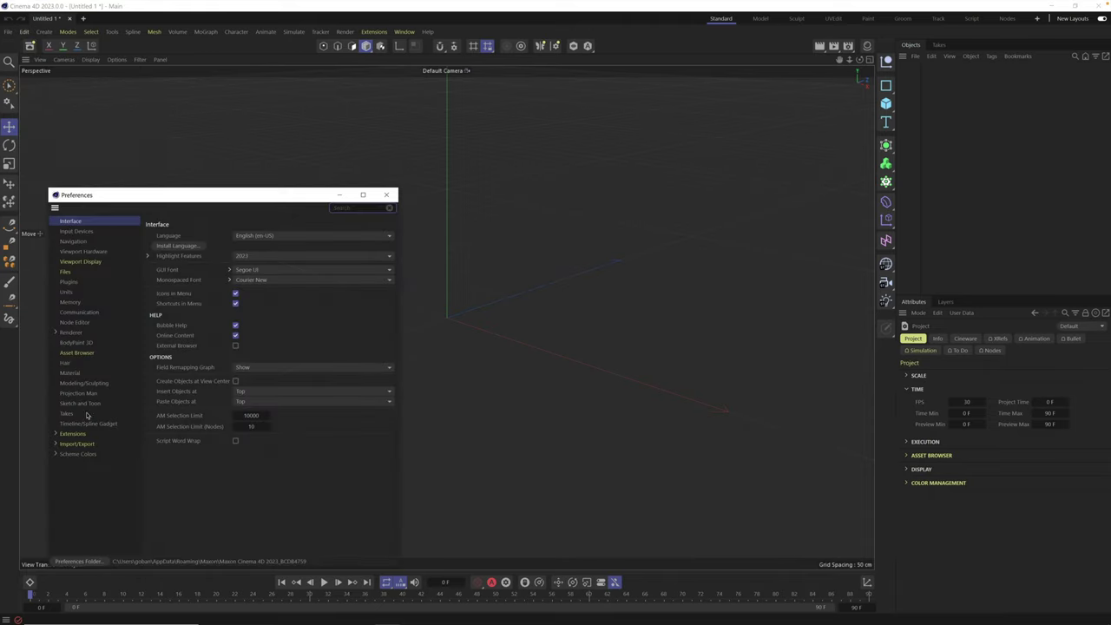
click(67, 332)
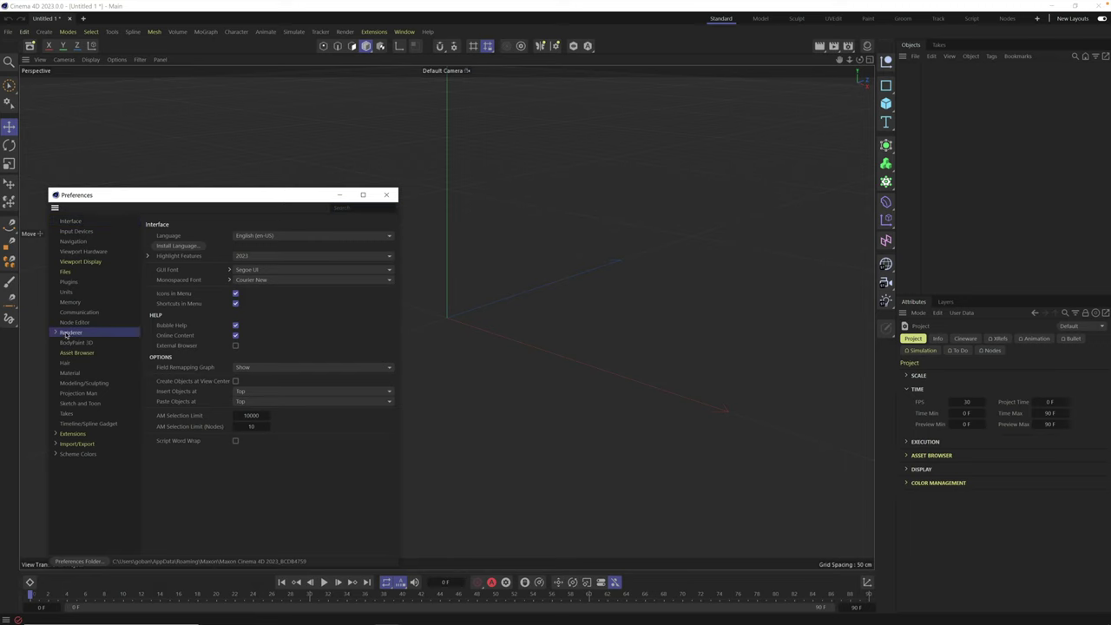
click(55, 334)
click(76, 343)
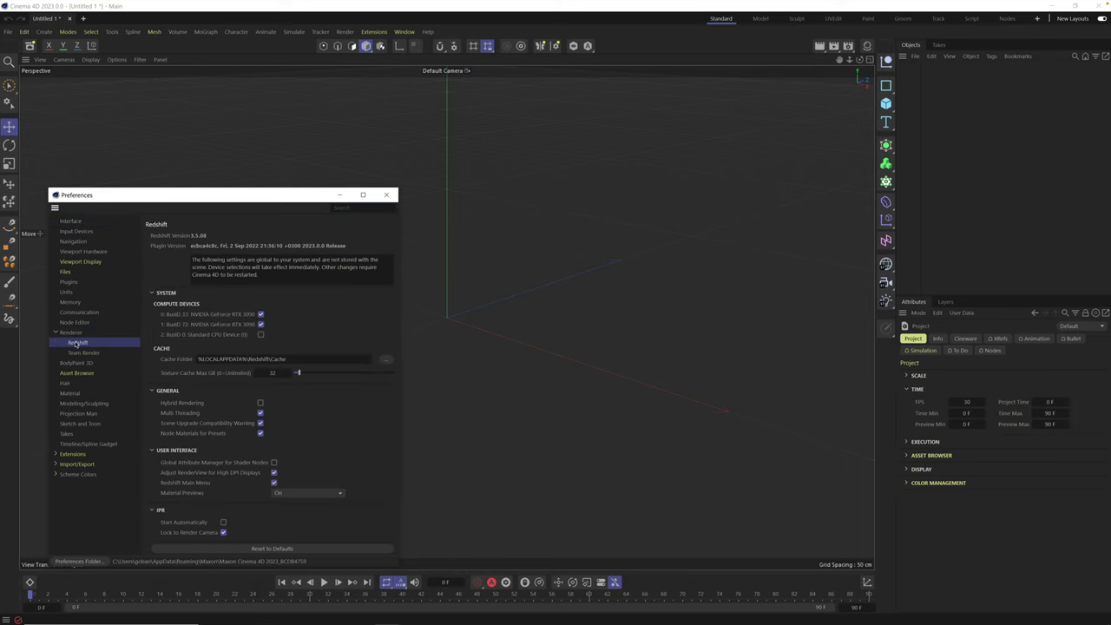
click(275, 484)
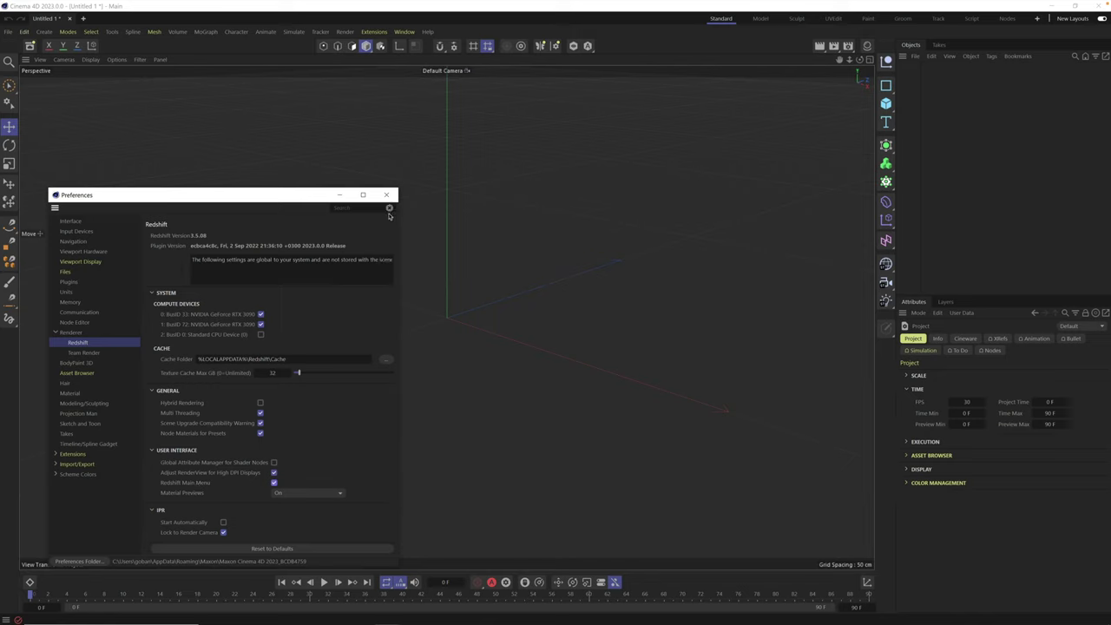
click(386, 195)
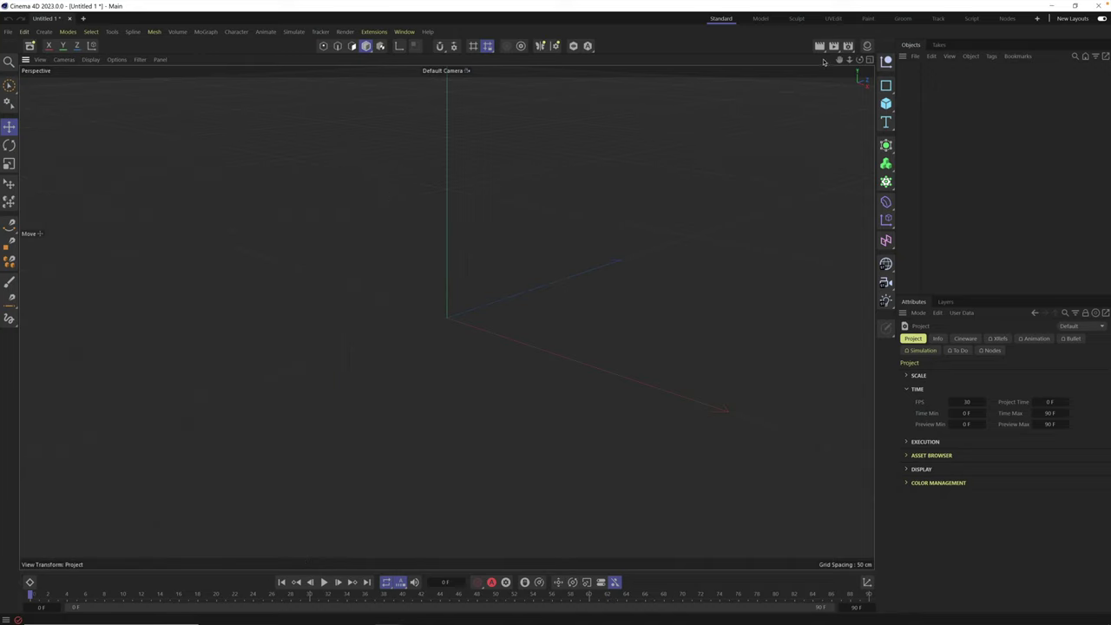
- Switch the renderer to Redshift in Render Settings
click(847, 45)
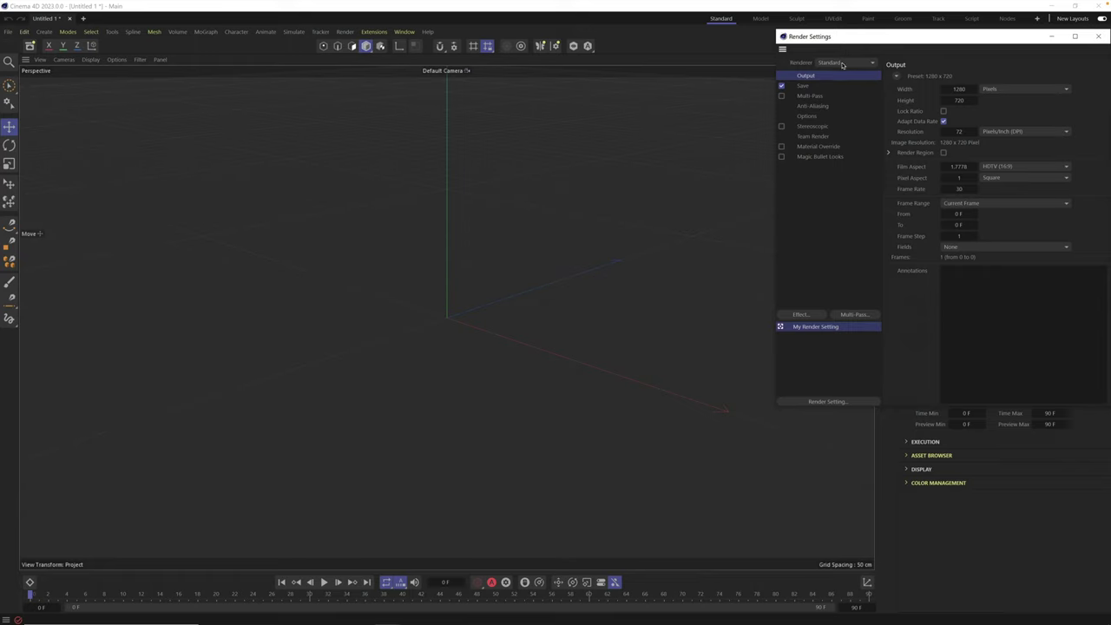
click(843, 64)
click(843, 78)
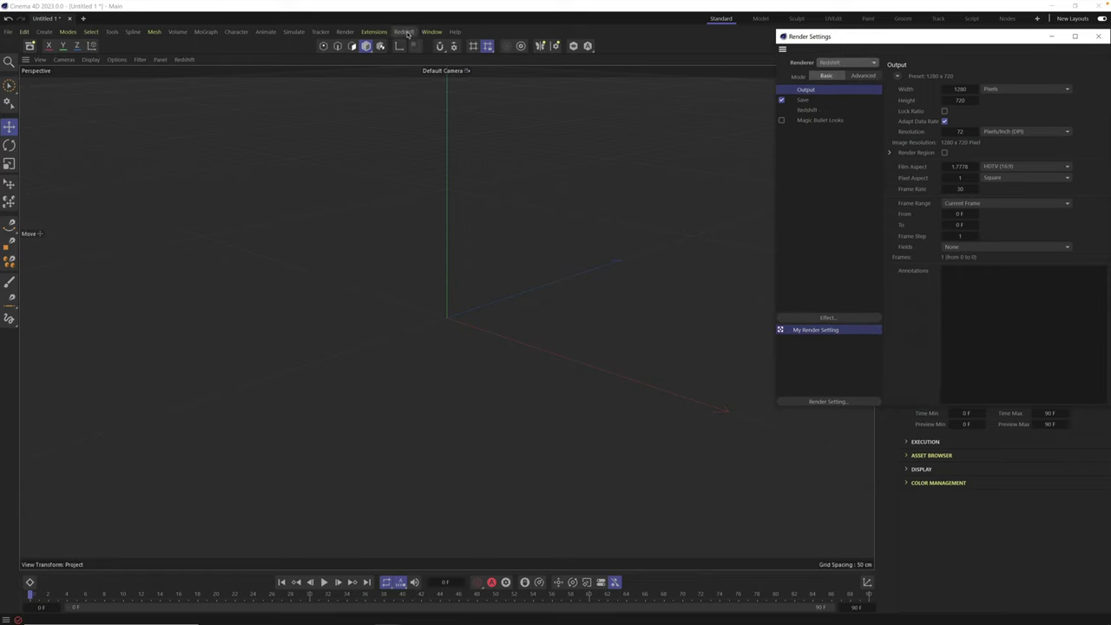
- Dock the Render Settings window as a tab beside the perspective viewport
drag(882, 41, 548, 153)
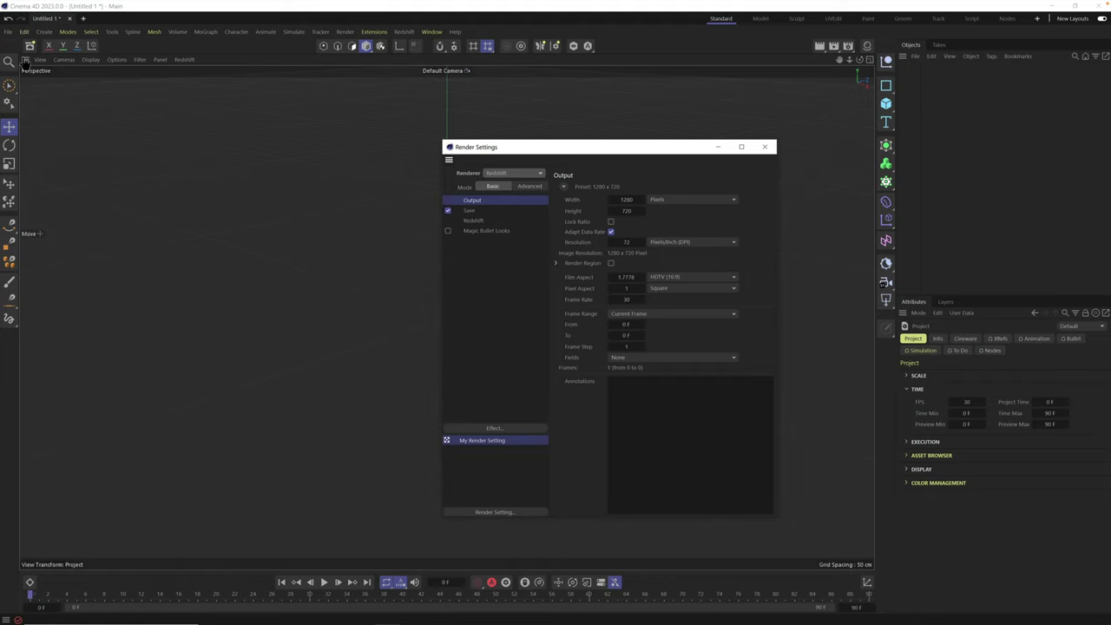
drag(25, 63, 26, 65)
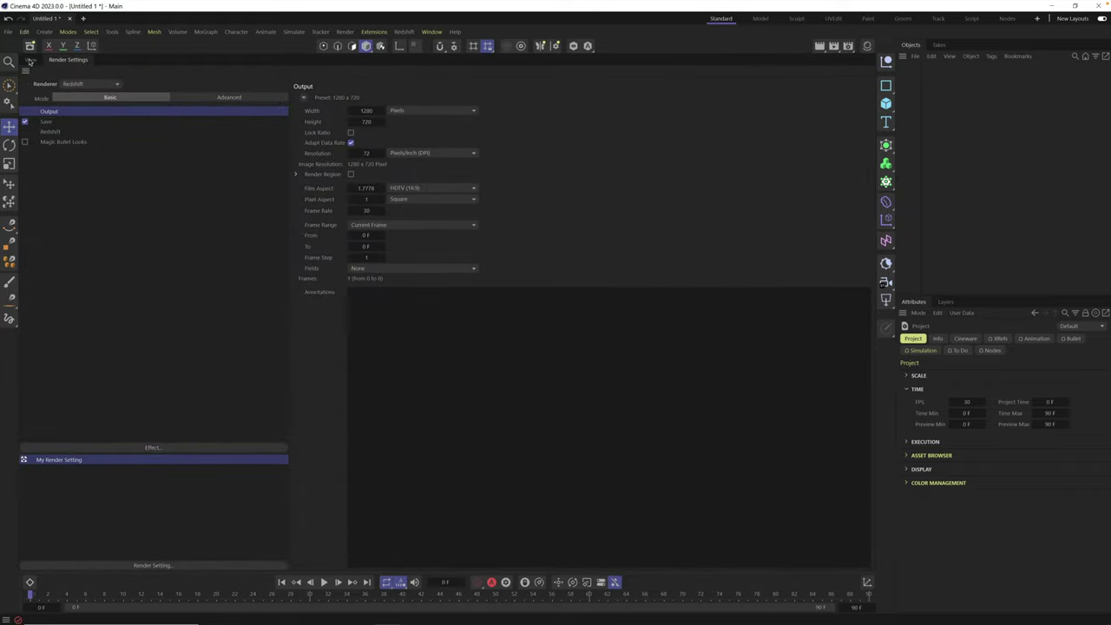
click(31, 60)
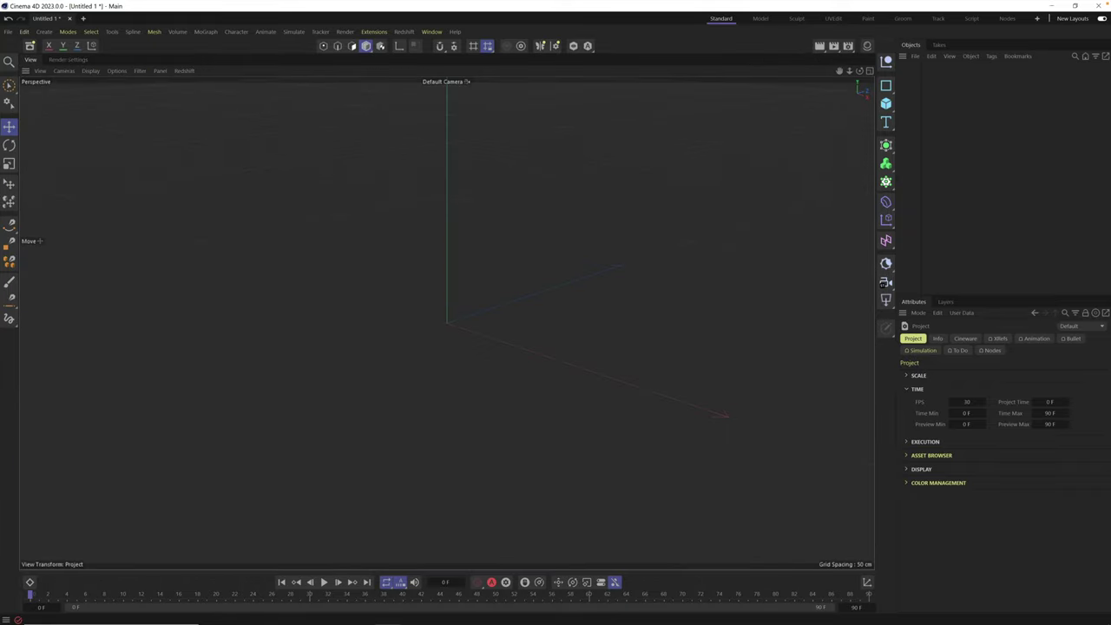
click(64, 60)
click(32, 60)
click(61, 60)
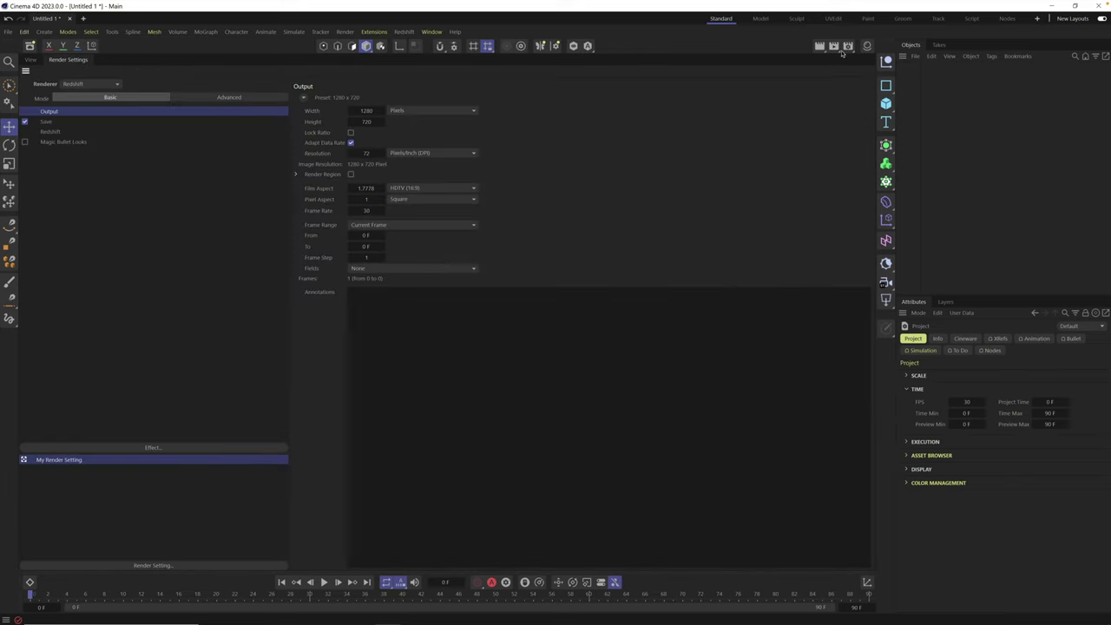
- Render a test frame to the Picture Viewer, dock it beside Render Settings, and return to Perspective
click(833, 46)
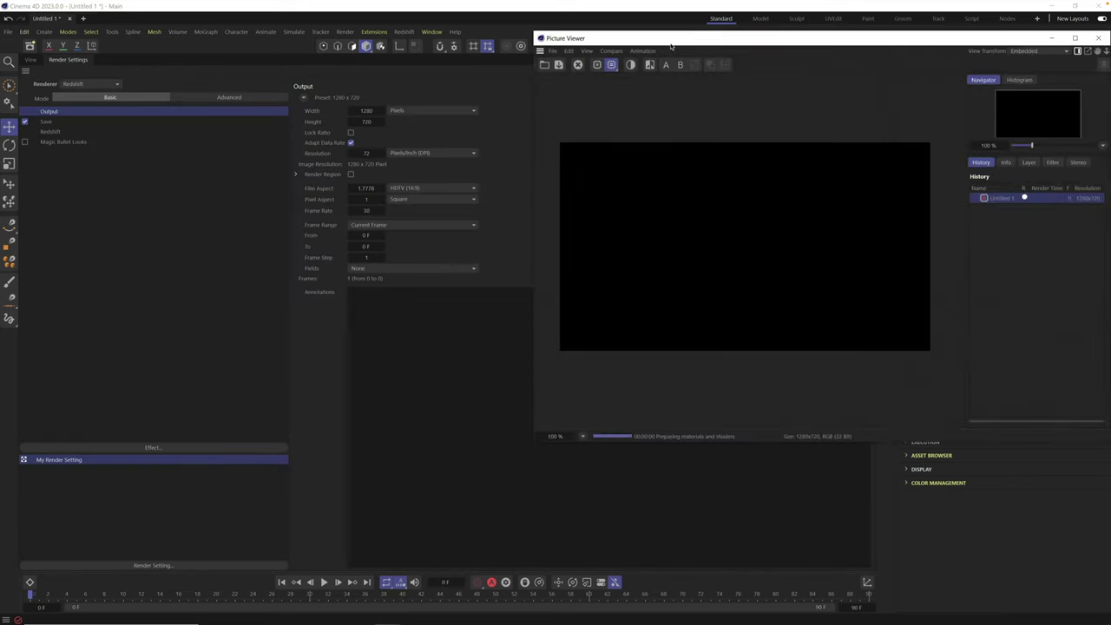
drag(631, 40, 558, 101)
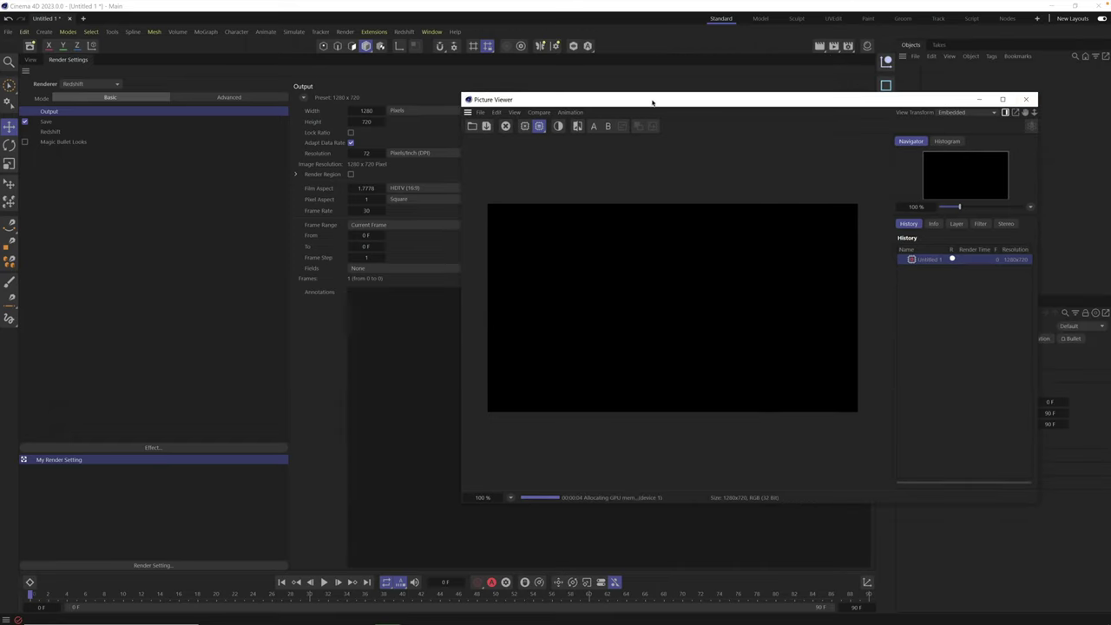
drag(650, 101, 625, 115)
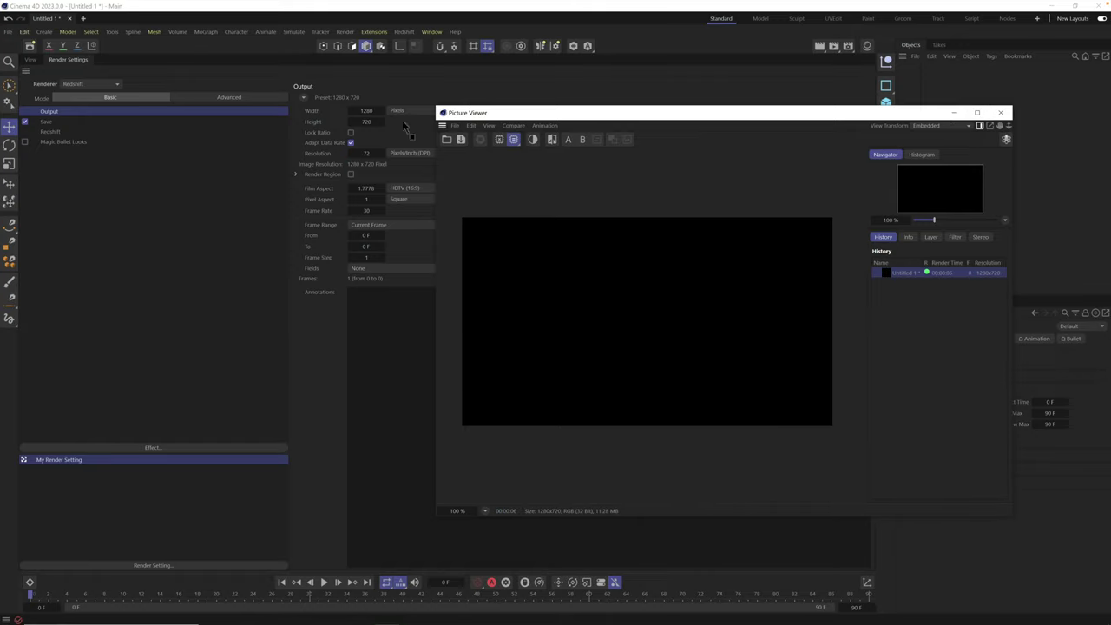
mouse_move(65, 67)
mouse_down()
mouse_move(77, 64)
mouse_move(80, 78)
mouse_up()
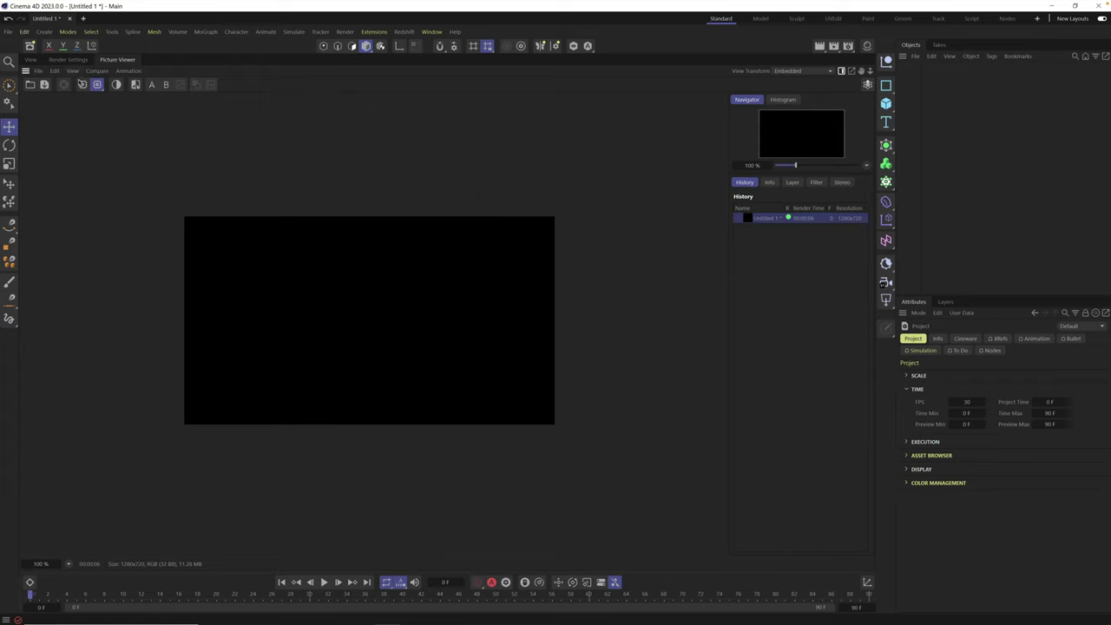
click(30, 61)
click(69, 59)
click(115, 59)
click(30, 59)
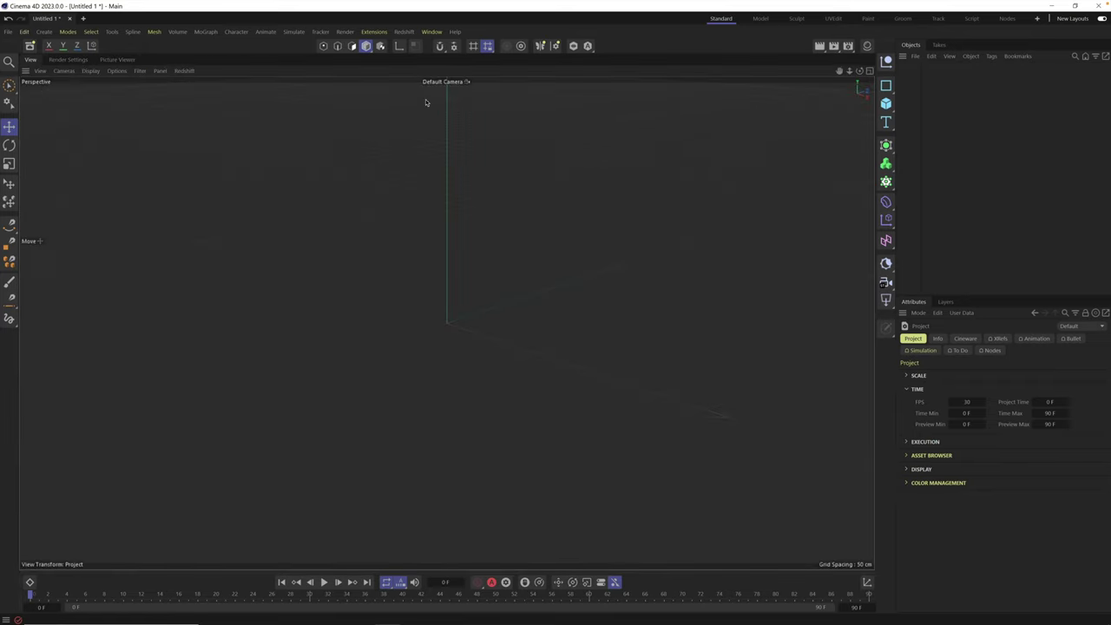
- Open Redshift's RS RenderView and dock it beside the viewport, widening it to half the area
click(406, 32)
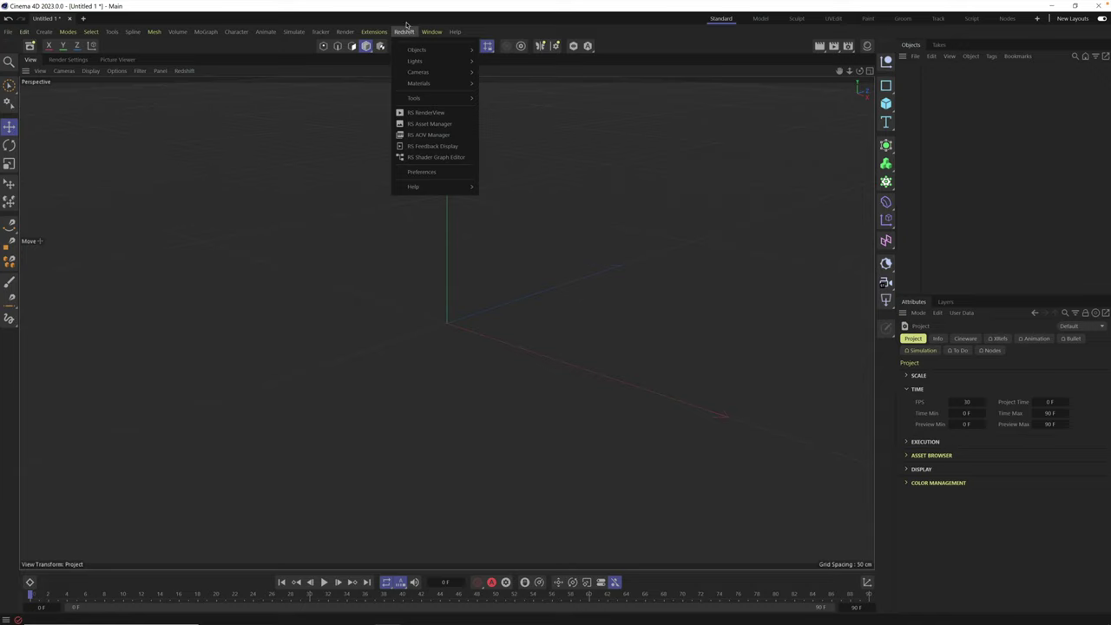
click(427, 114)
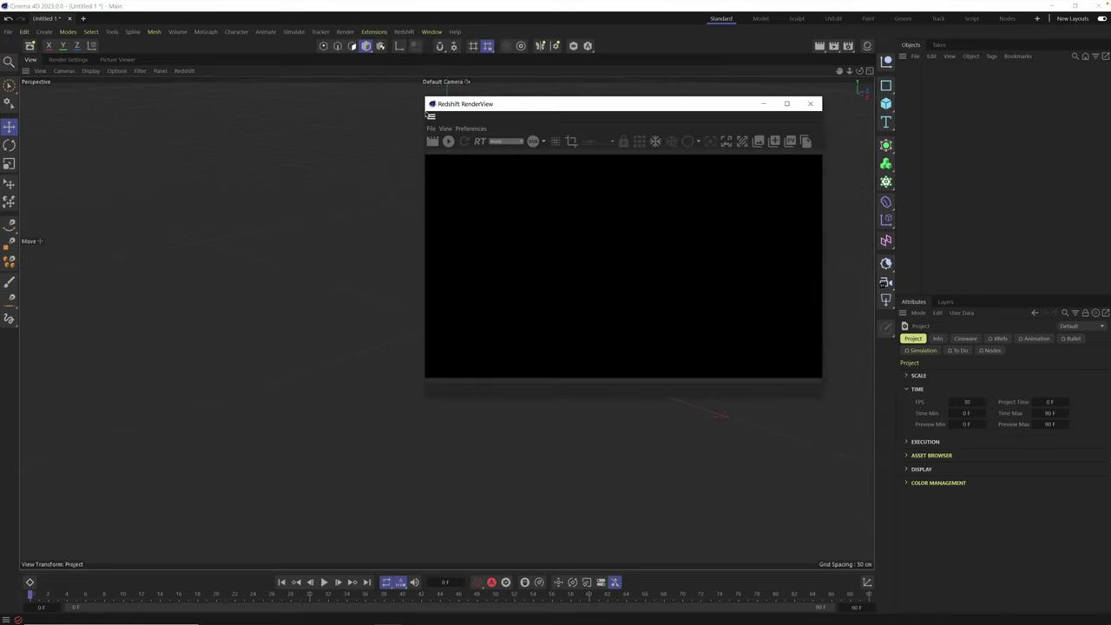
drag(505, 105, 415, 84)
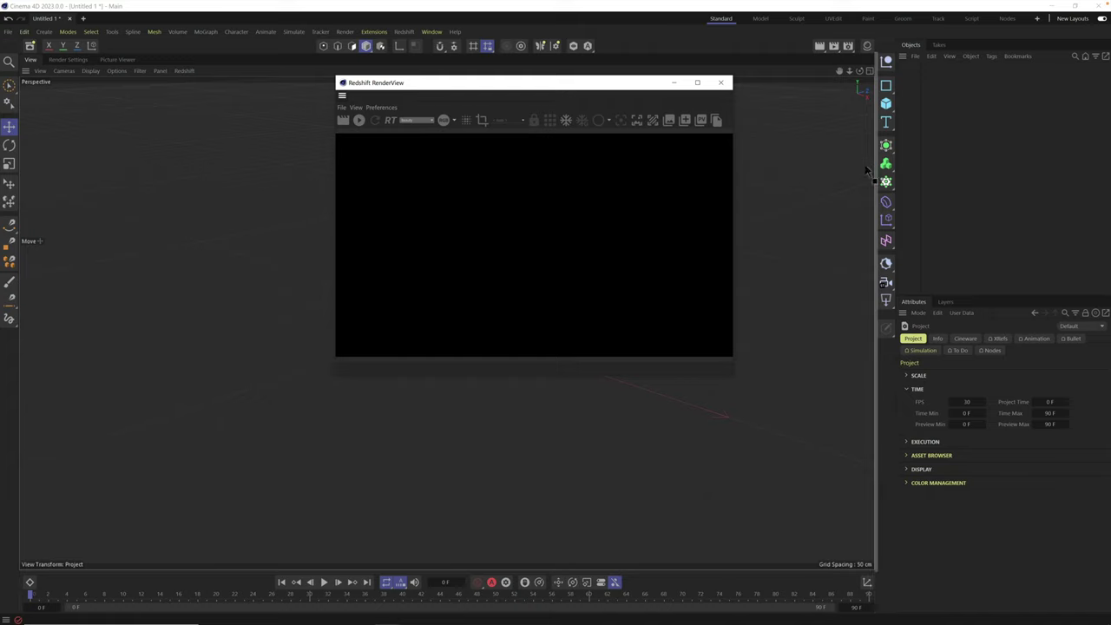
drag(868, 167, 864, 171)
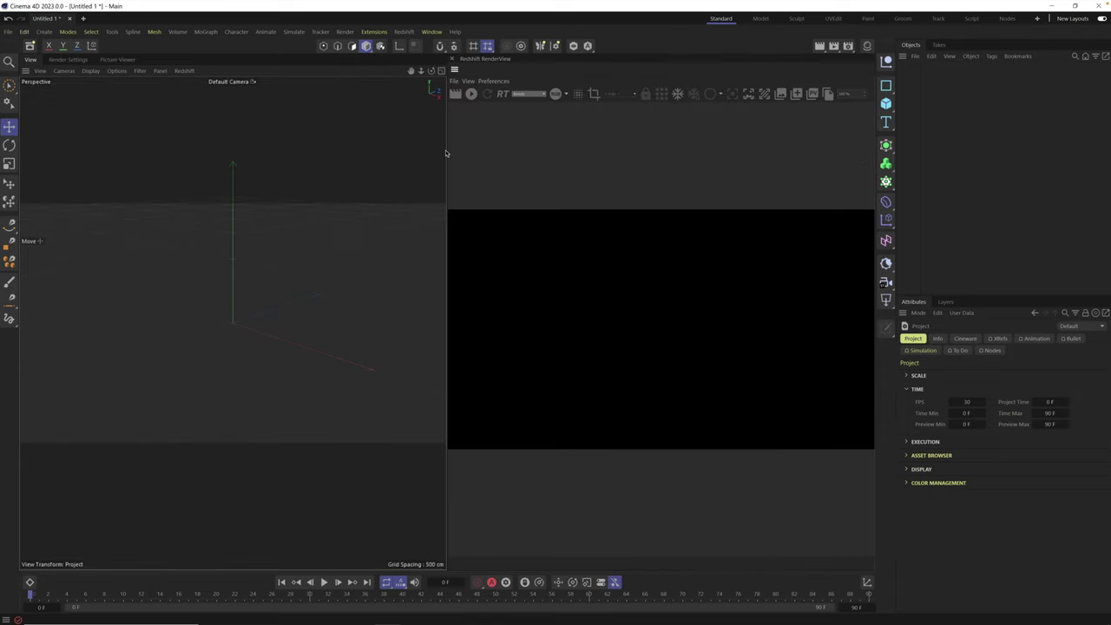
drag(447, 152, 435, 174)
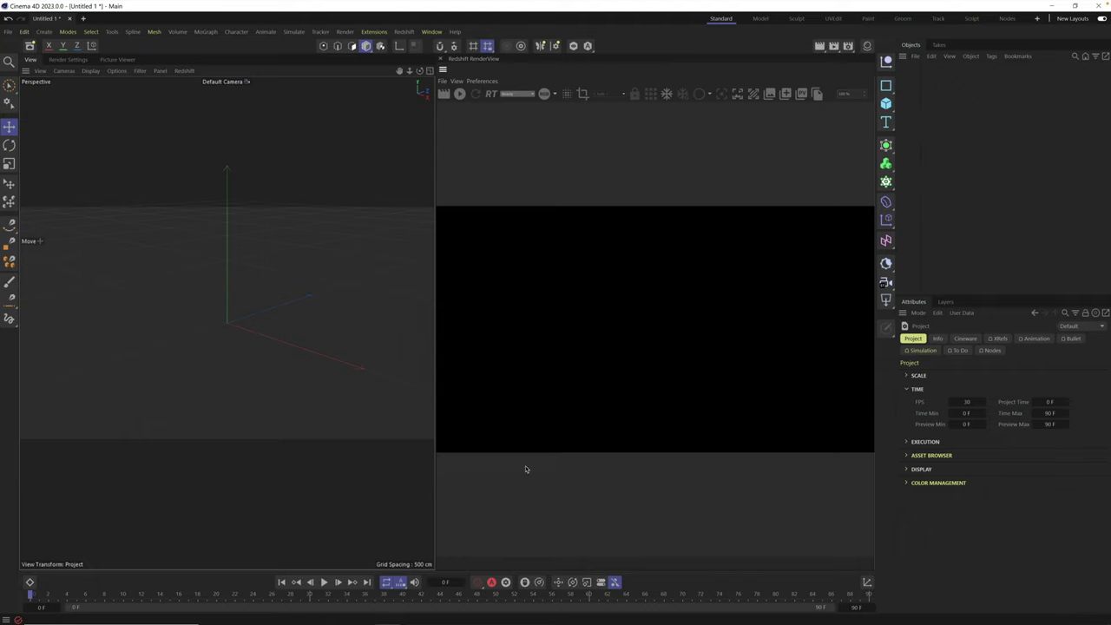
- Save the layout via Window > Customization > Save as Startup Layout
click(431, 33)
mouse_move(446, 54)
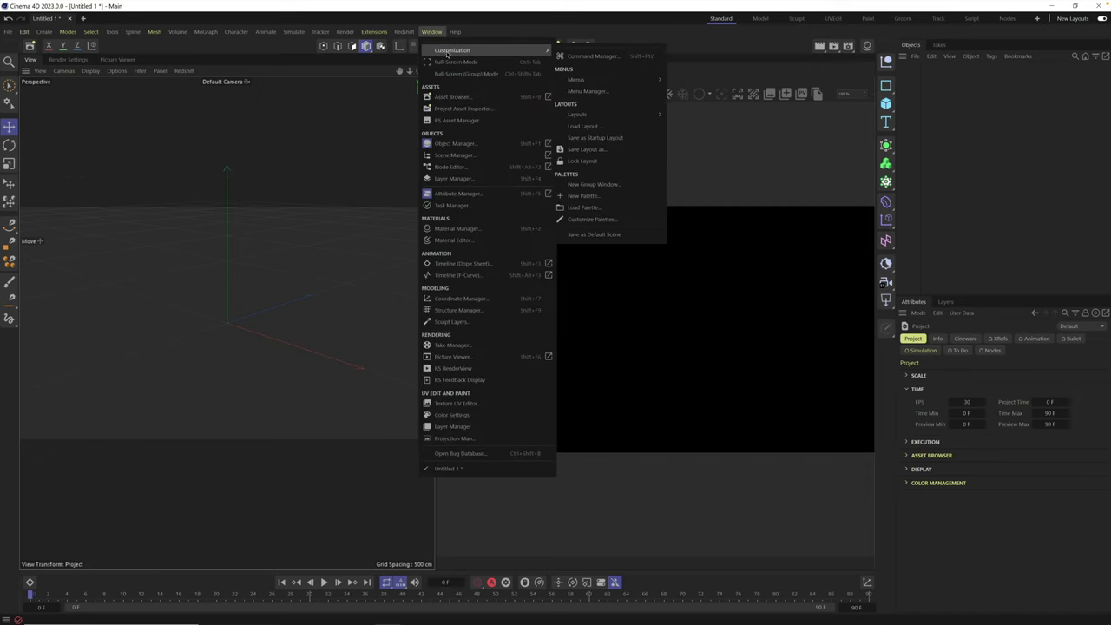
click(601, 140)
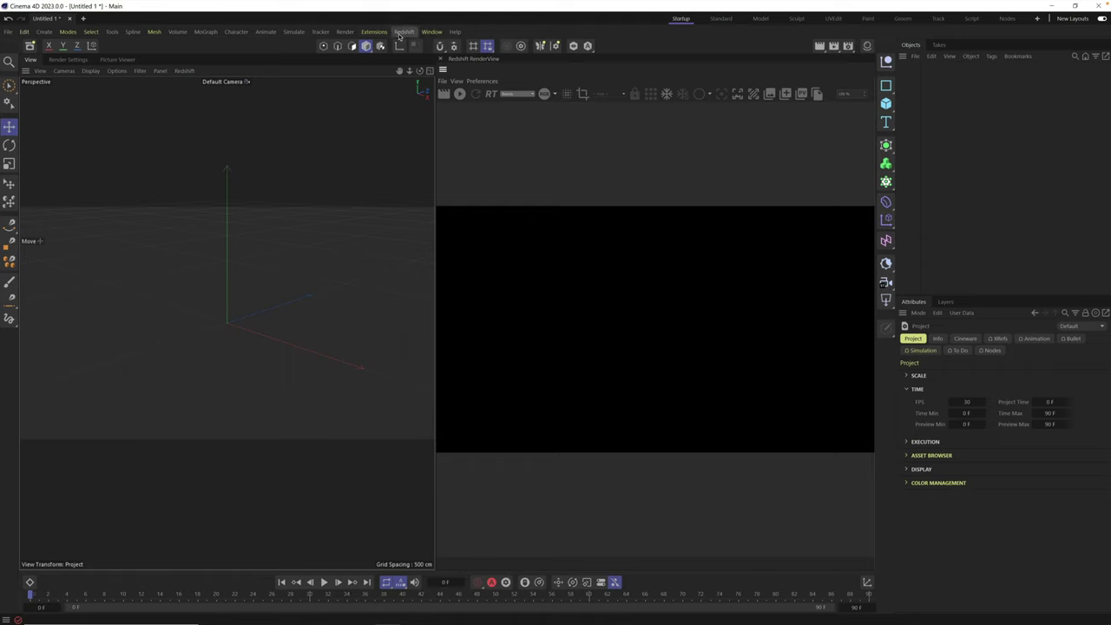
- Bring the Chrome installation page forward and scroll down to the HUB download options
mouse_move(249, 616)
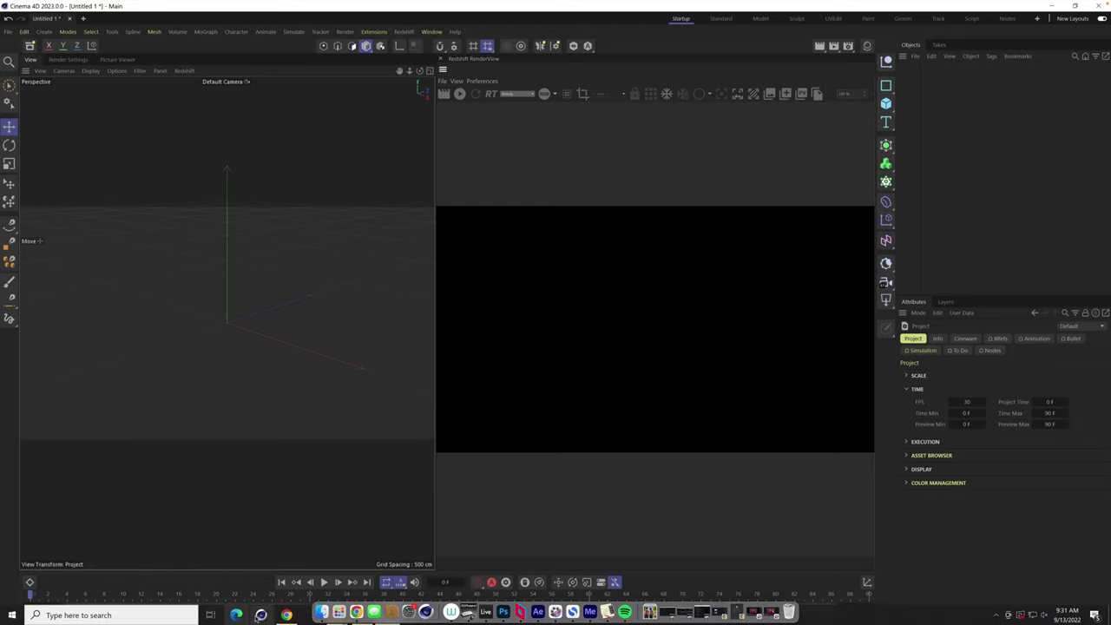
click(286, 615)
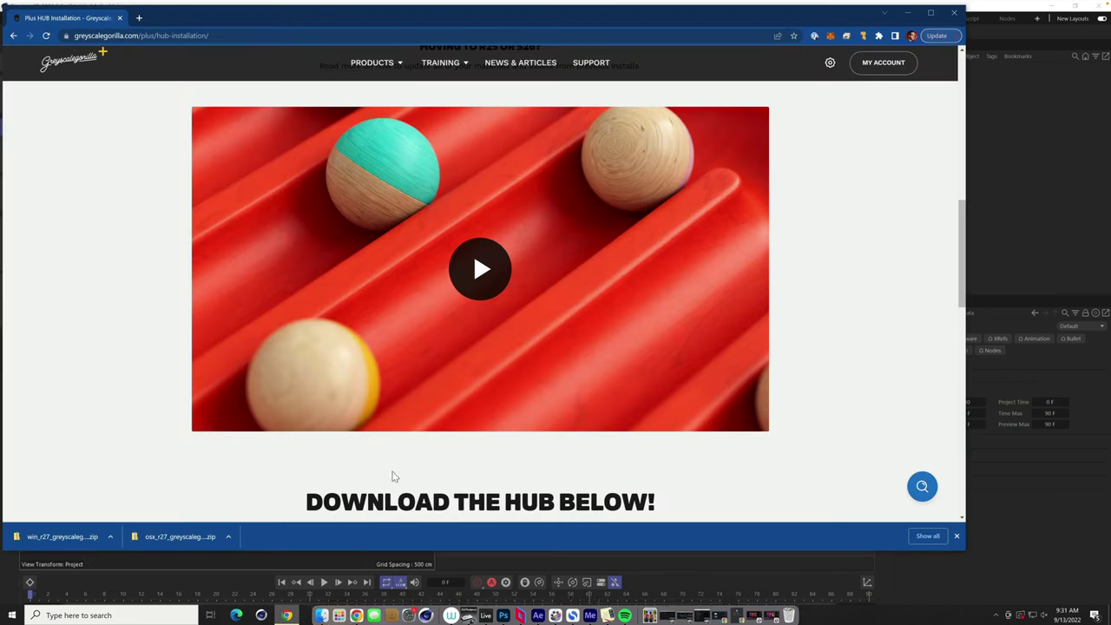
mouse_move(372, 63)
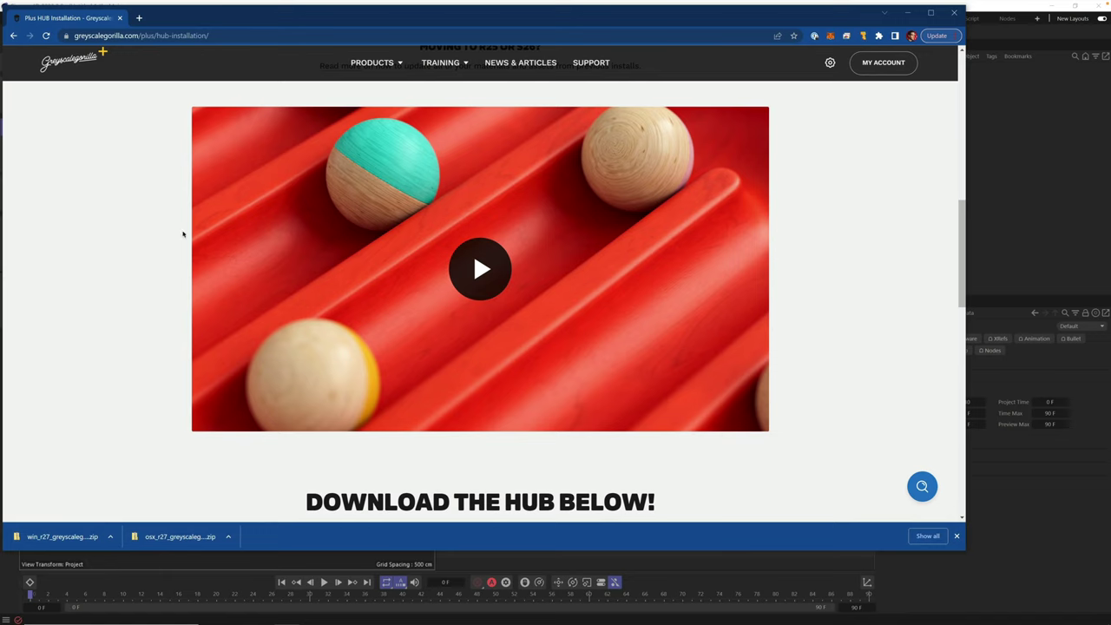
scroll(114, 234, down, 1)
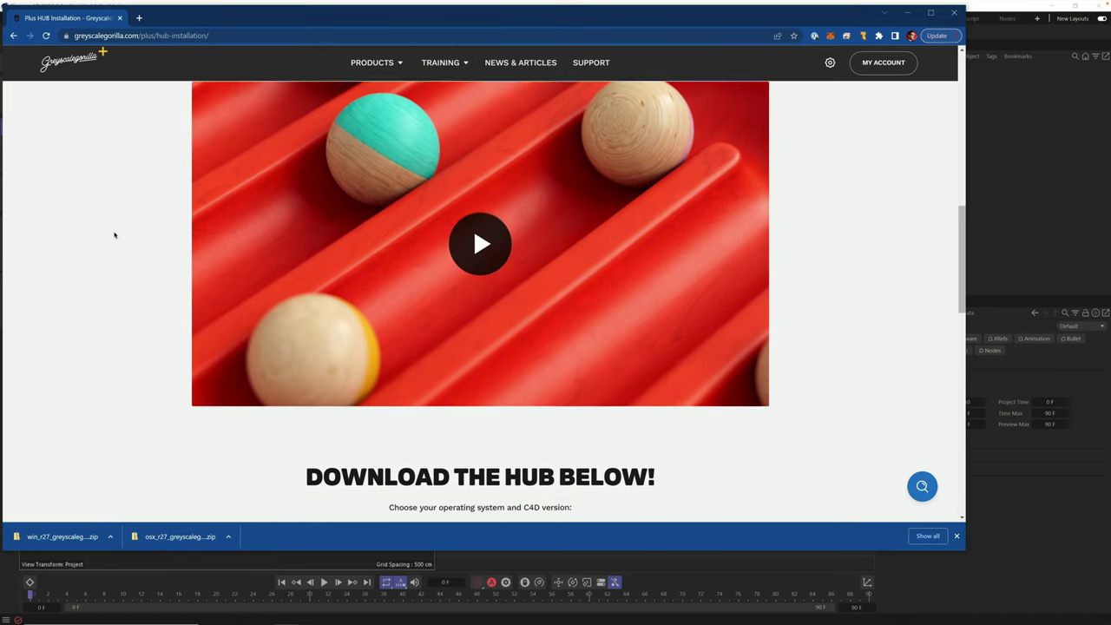
click(213, 35)
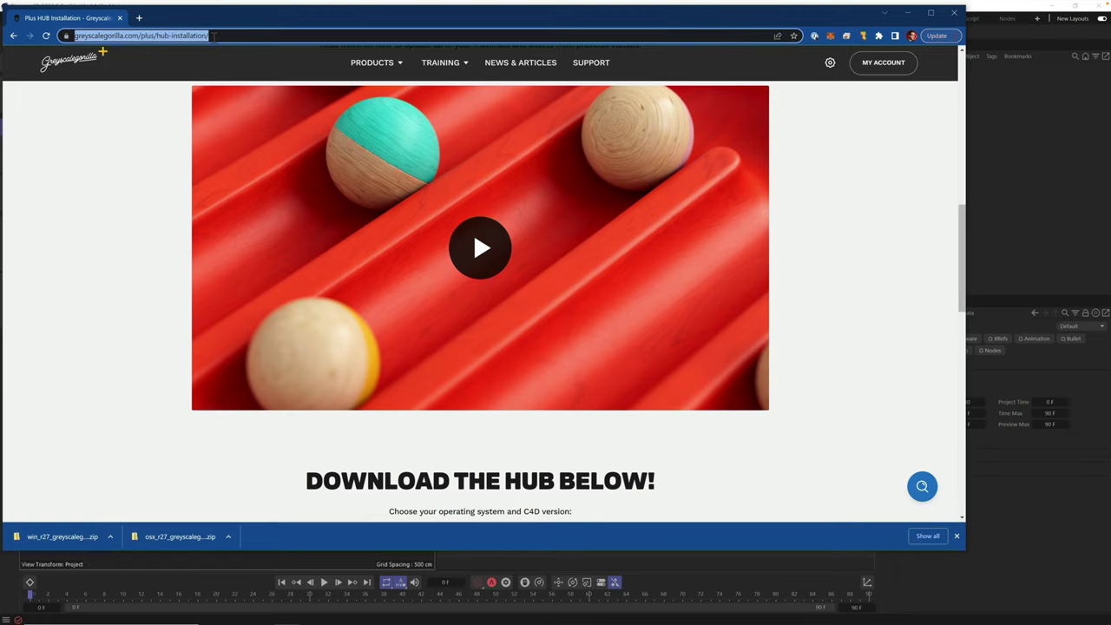
click(137, 257)
scroll(137, 256, down, 3)
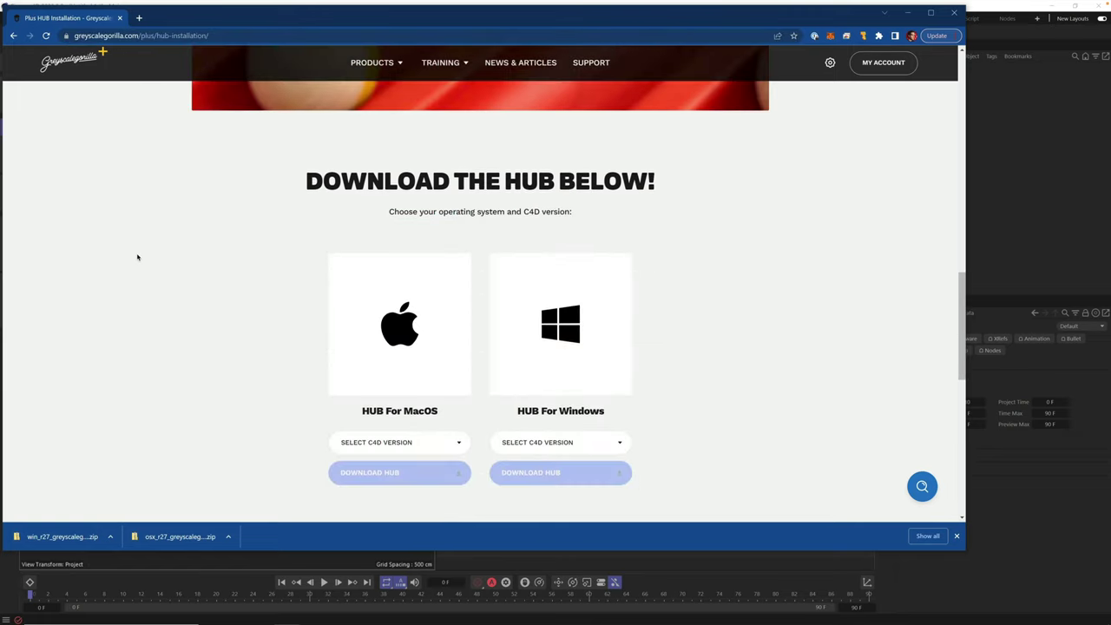
scroll(408, 302, down, 1)
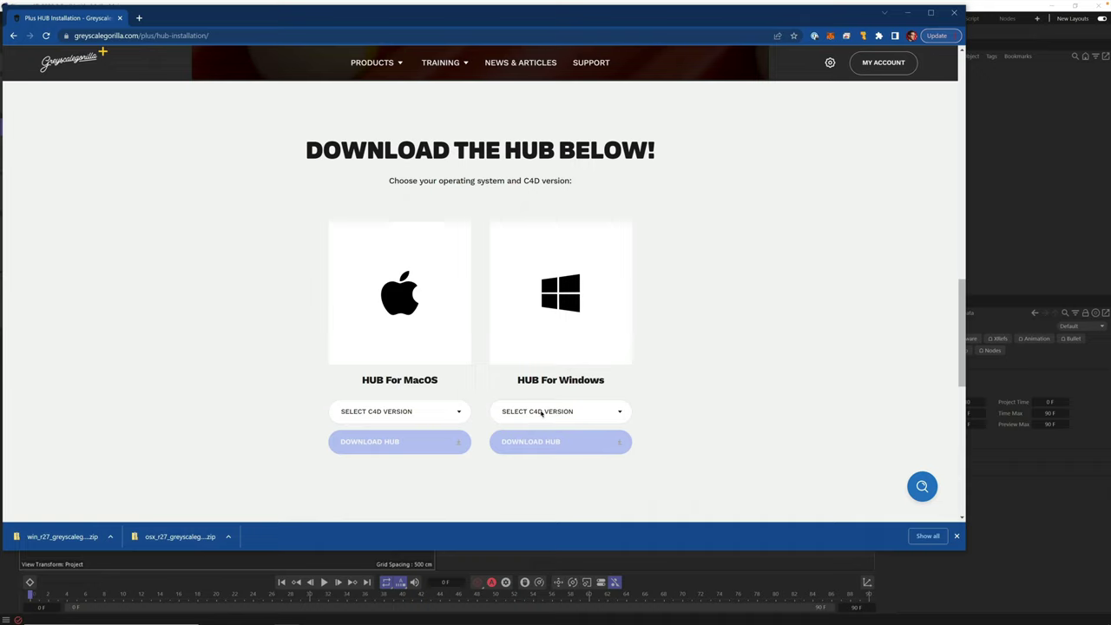
scroll(541, 413, down, 1)
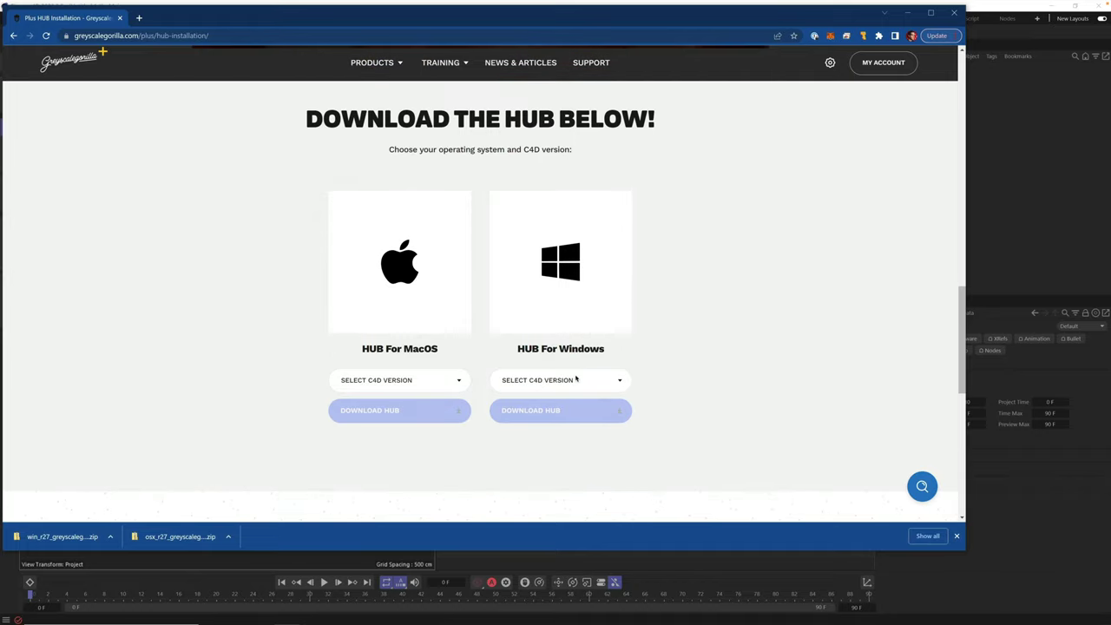
- Download the Windows HUB for 2023 (R27) and show the zip in its folder
click(575, 379)
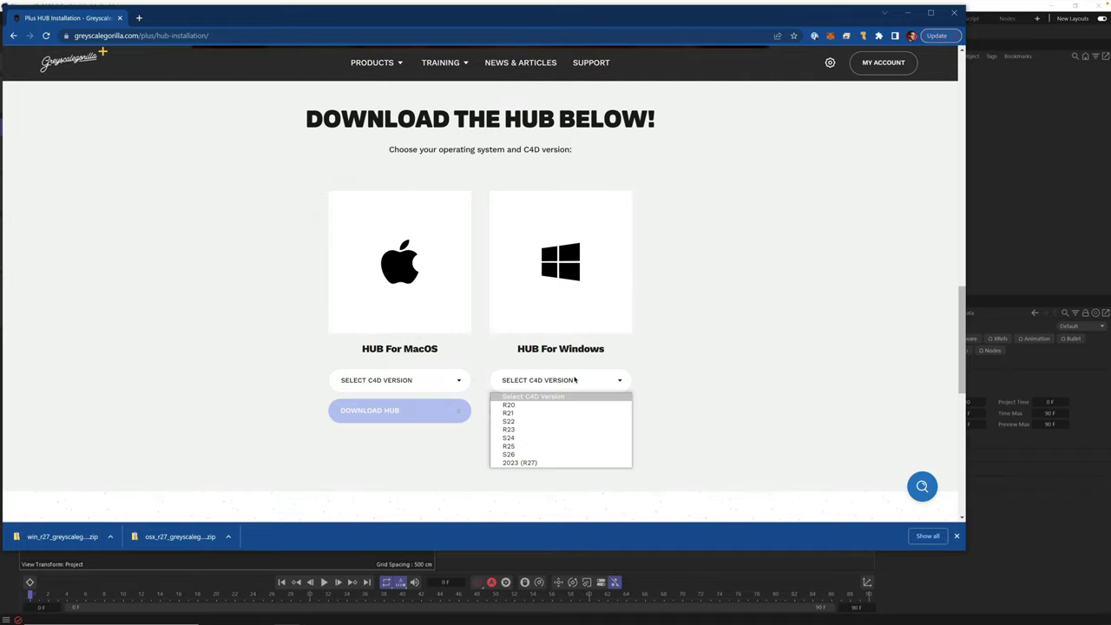
click(528, 463)
click(555, 418)
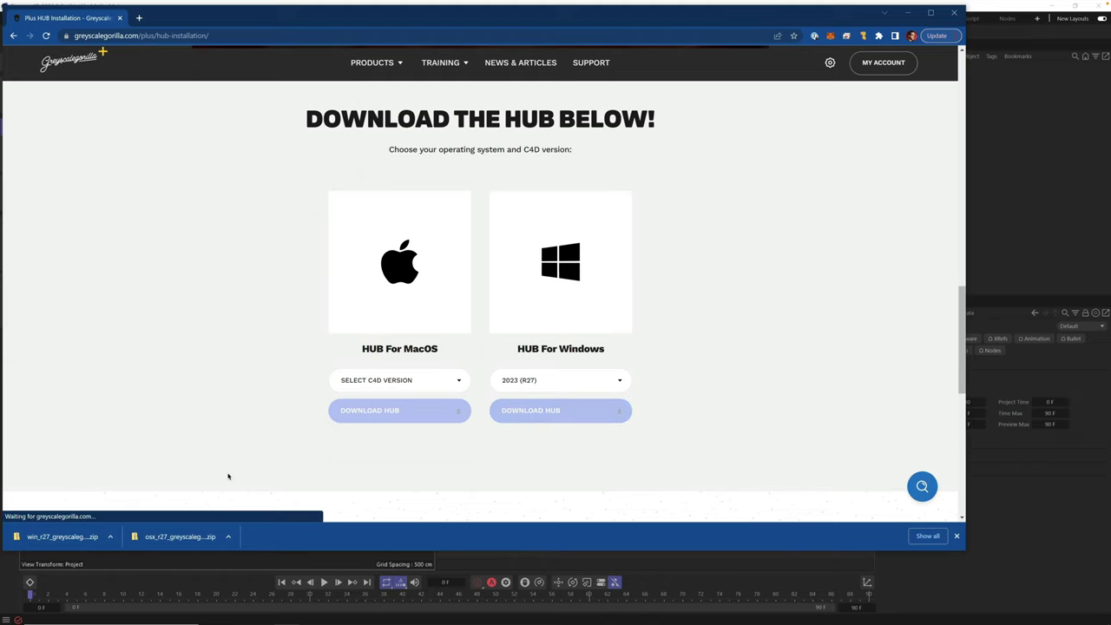
scroll(141, 461, down, 5)
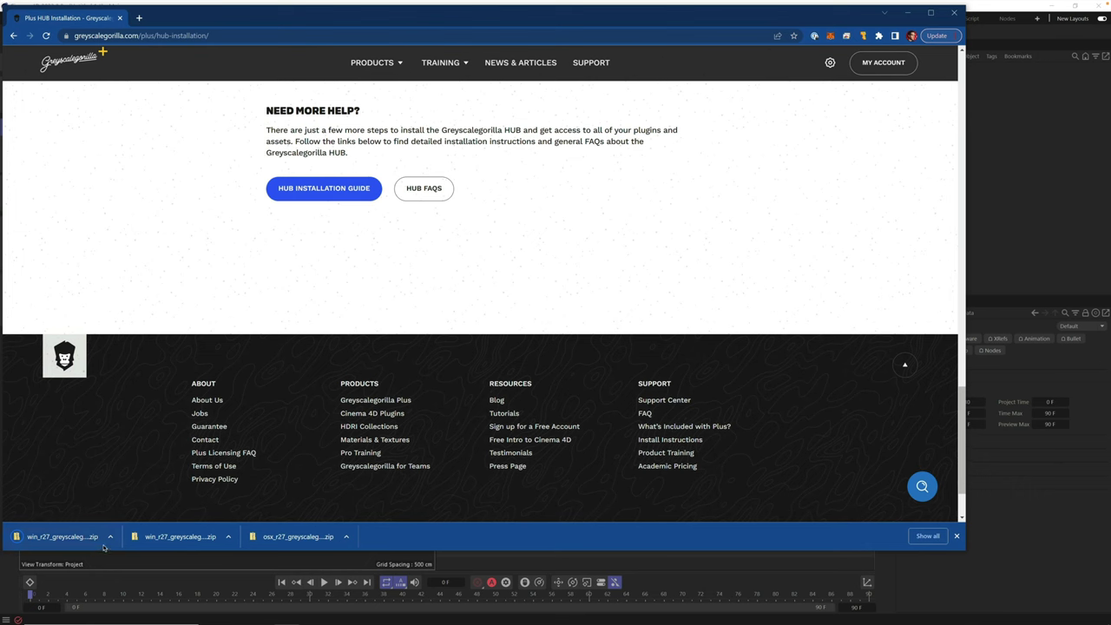
click(110, 536)
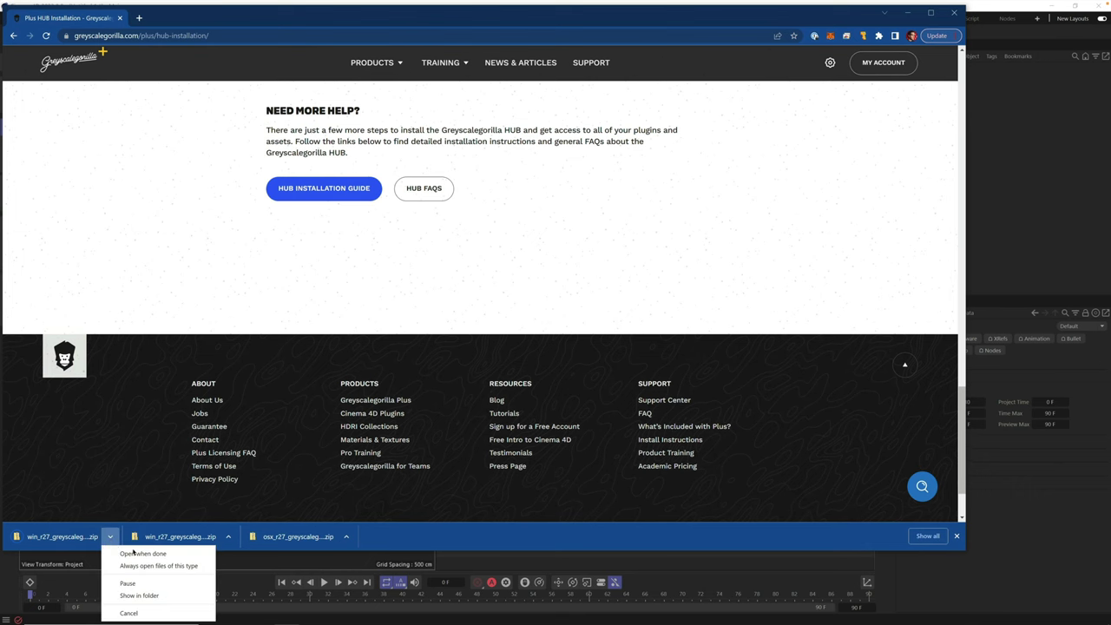
click(139, 596)
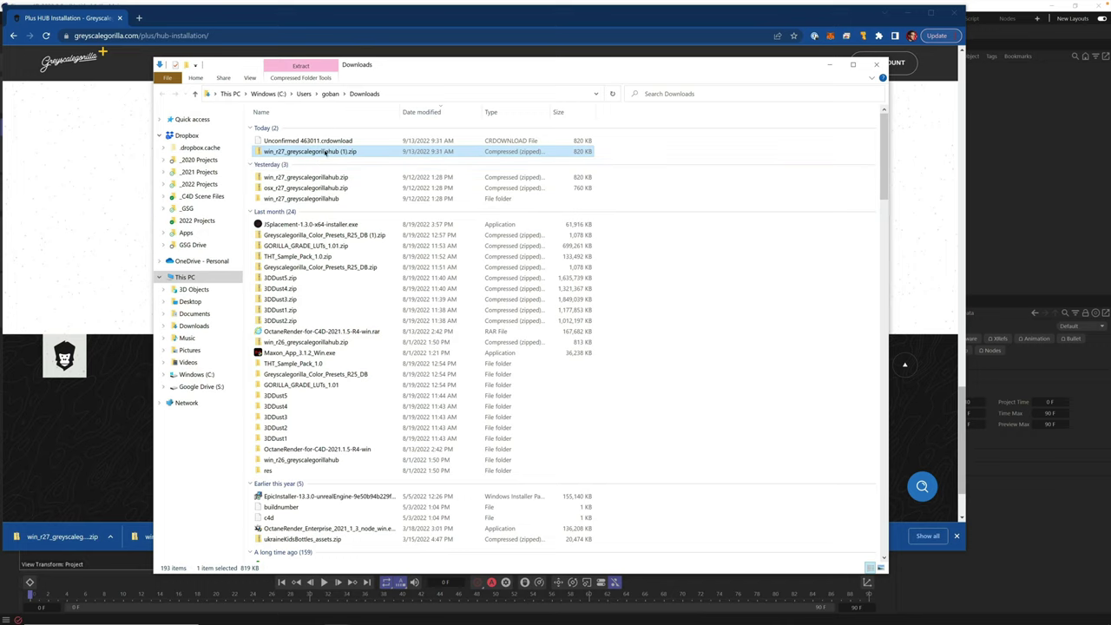
- Extract the HUB zip with 7-Zip into Downloads and select the new win_r27_greyscalegorillahub (1) folder
right_click(316, 153)
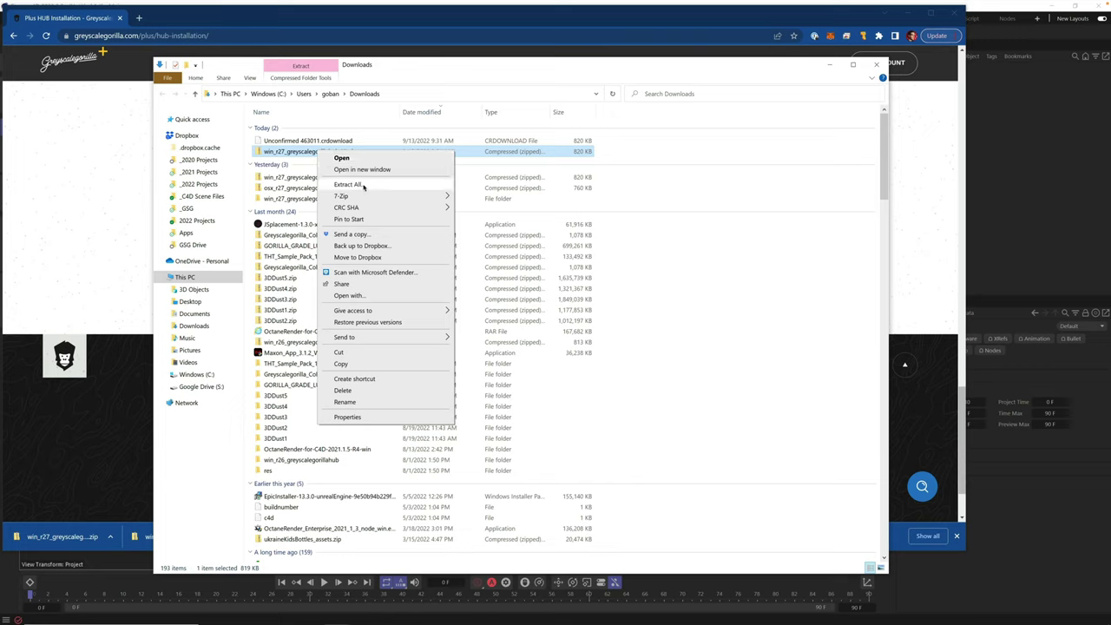
mouse_move(369, 197)
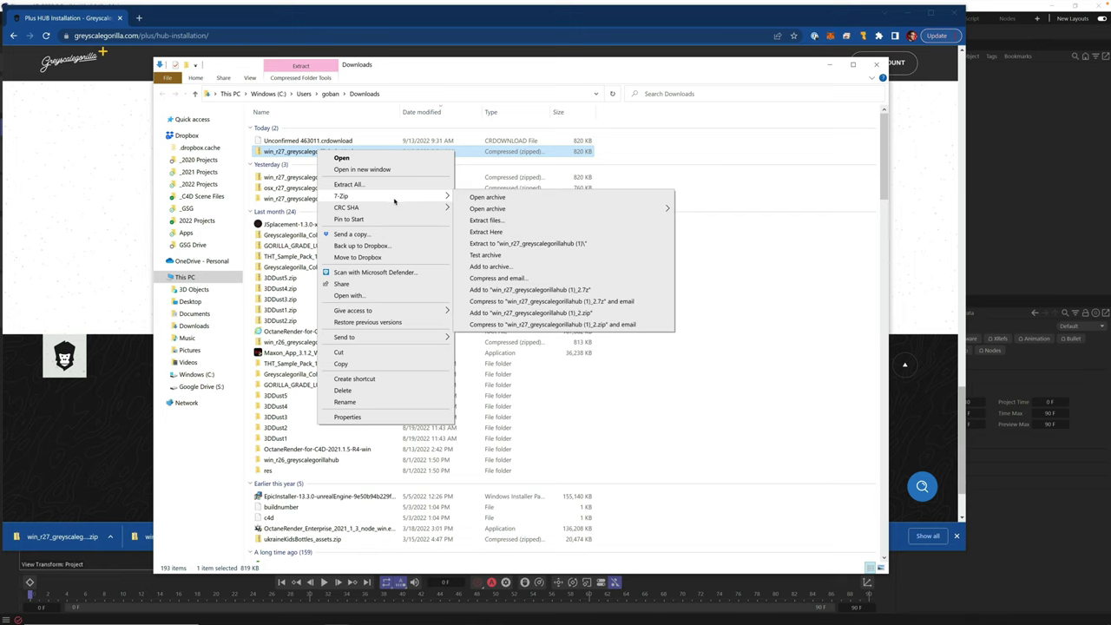
click(497, 222)
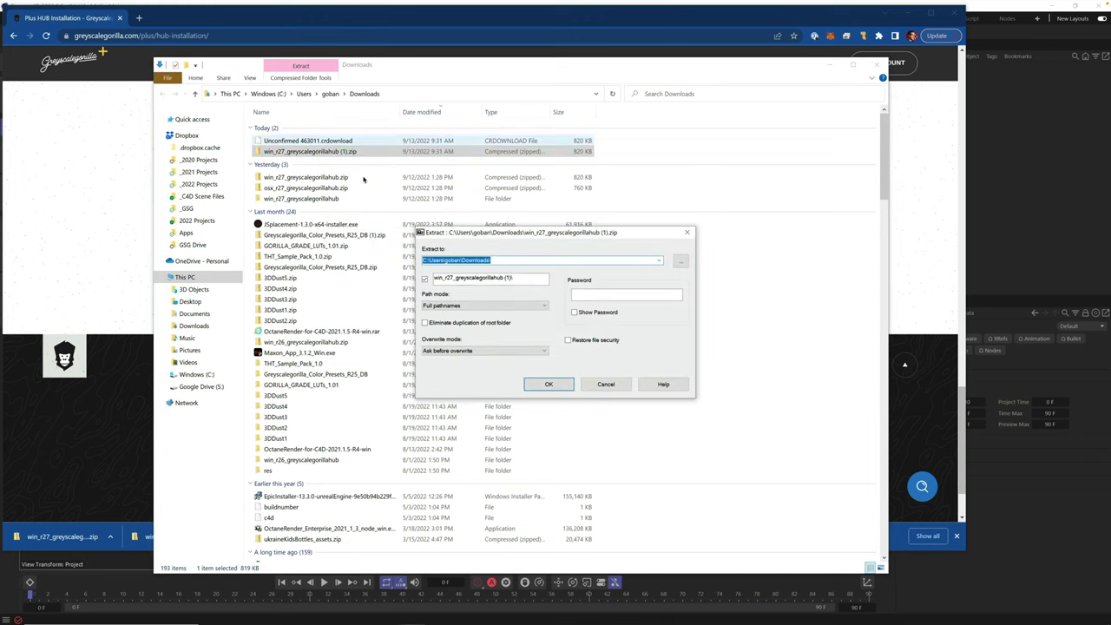
click(549, 384)
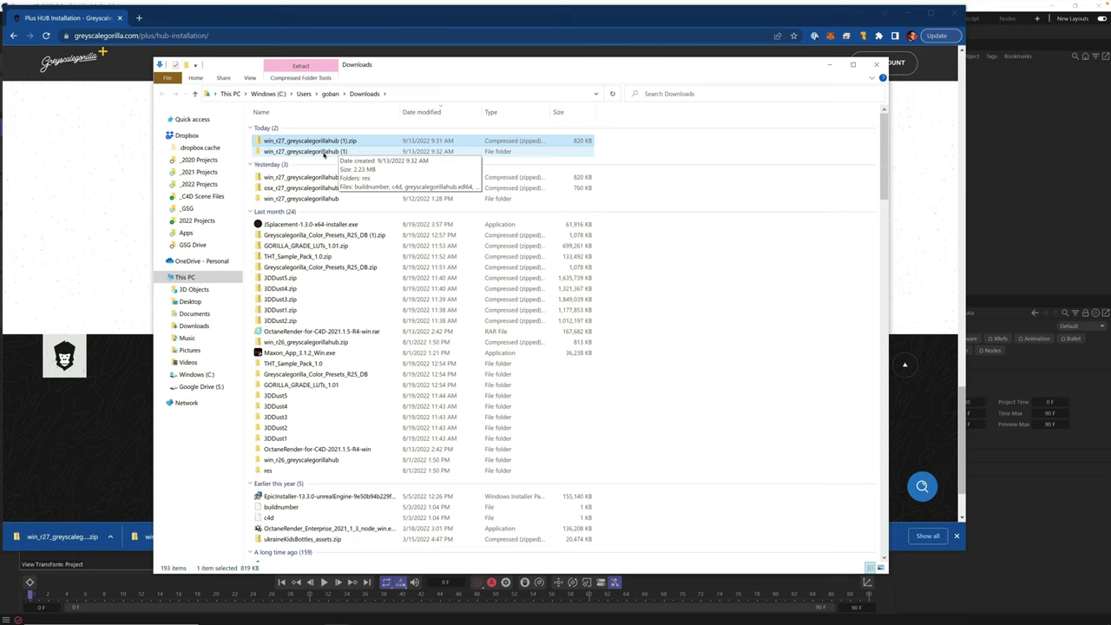
click(327, 152)
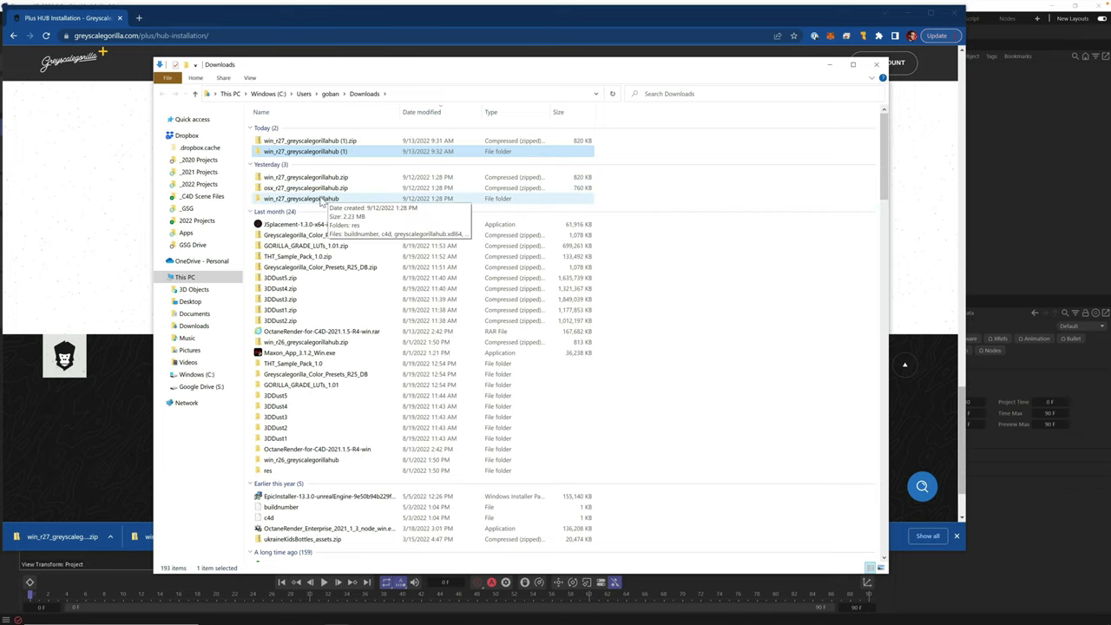
double_click(321, 198)
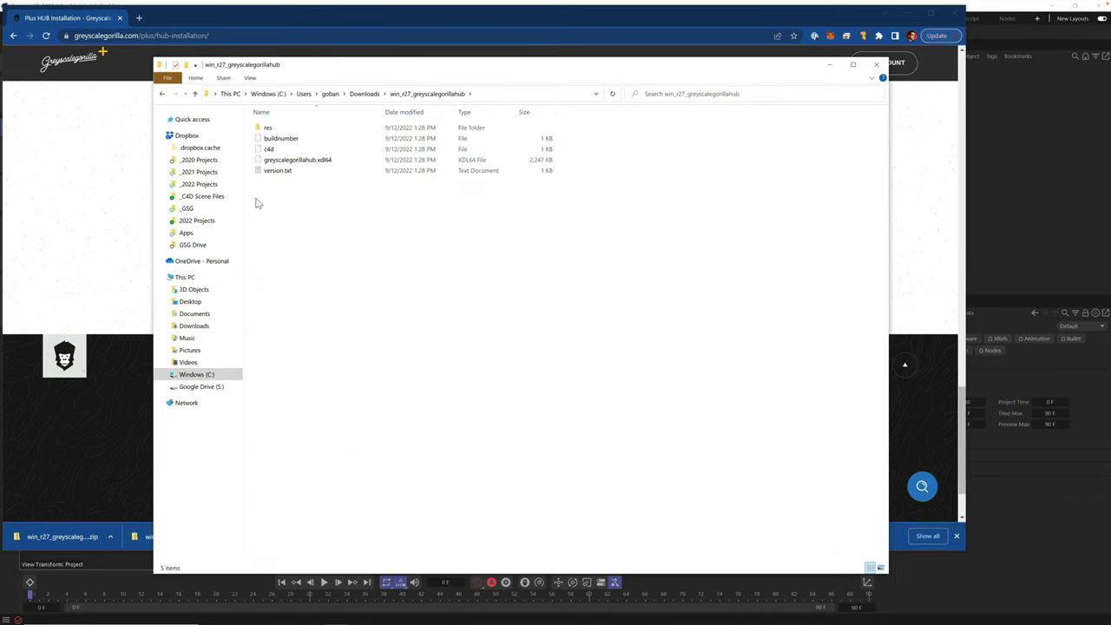
click(365, 95)
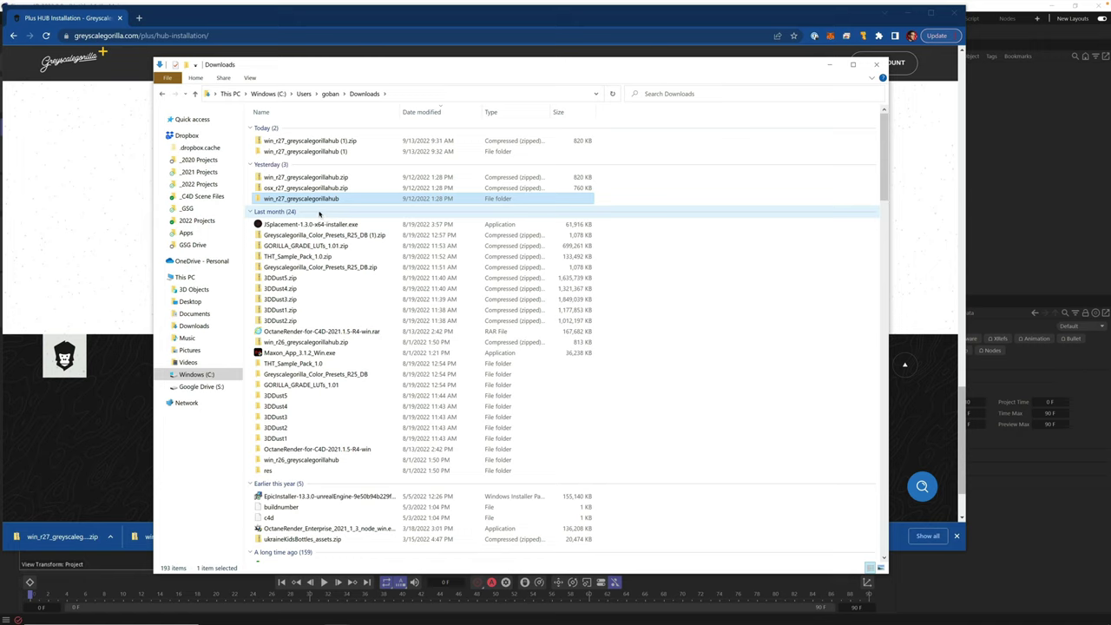
click(318, 188)
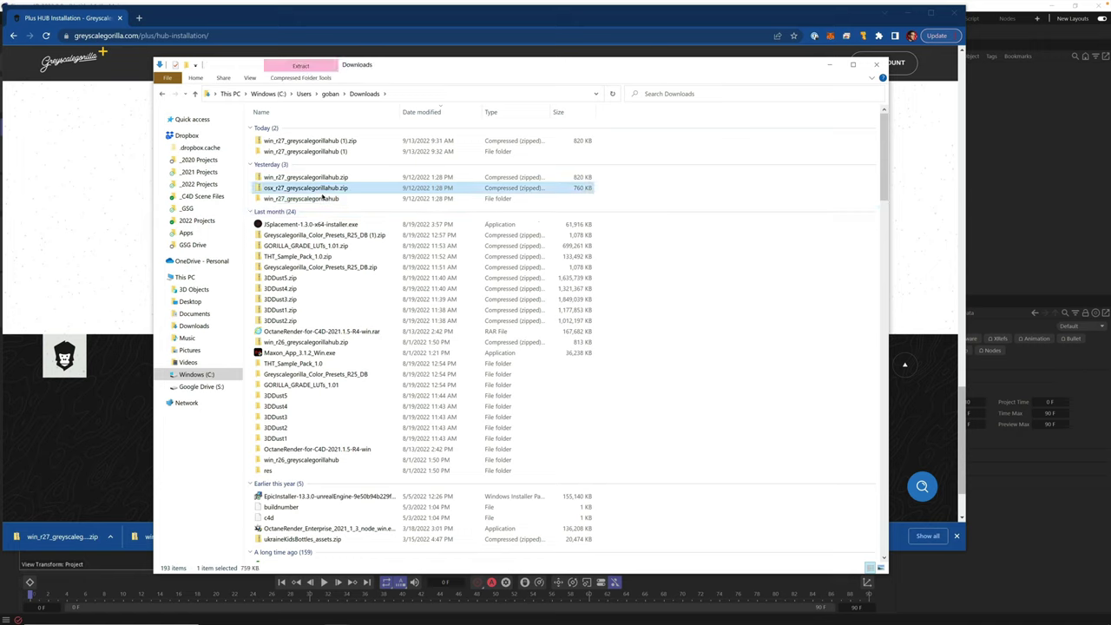
click(323, 200)
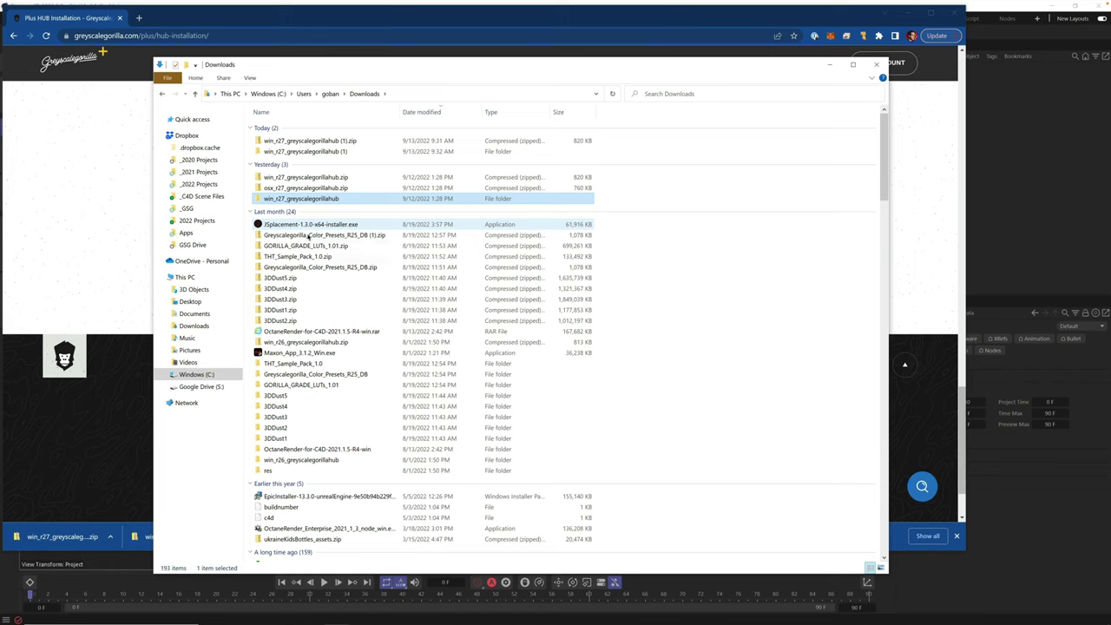
- Open Cinema 4D's Preferences and show its preferences folder in File Explorer
click(160, 586)
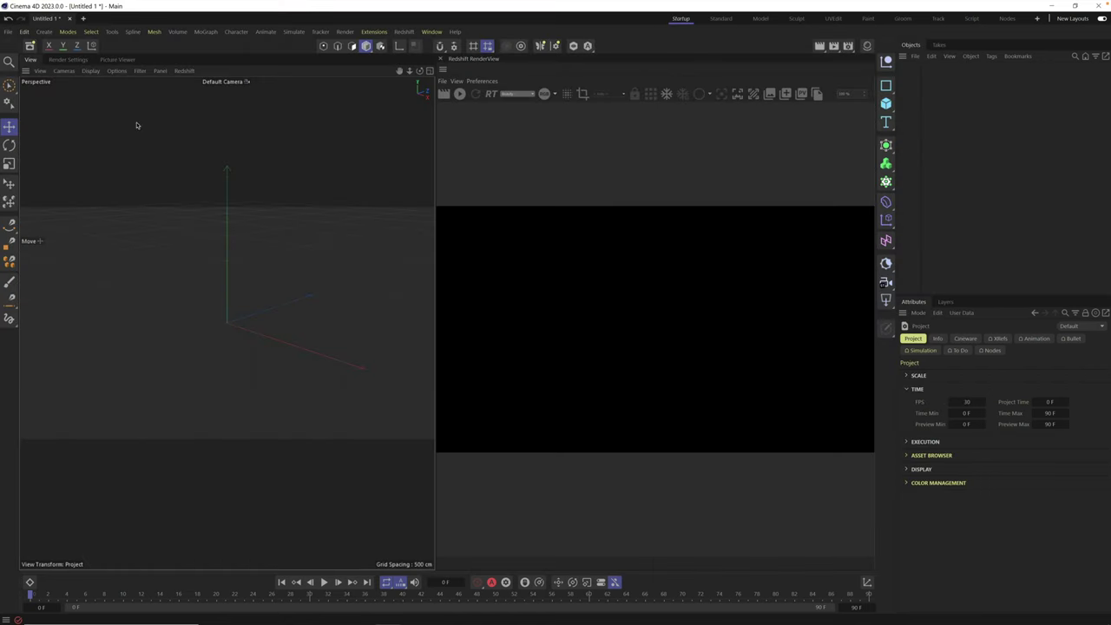
click(24, 32)
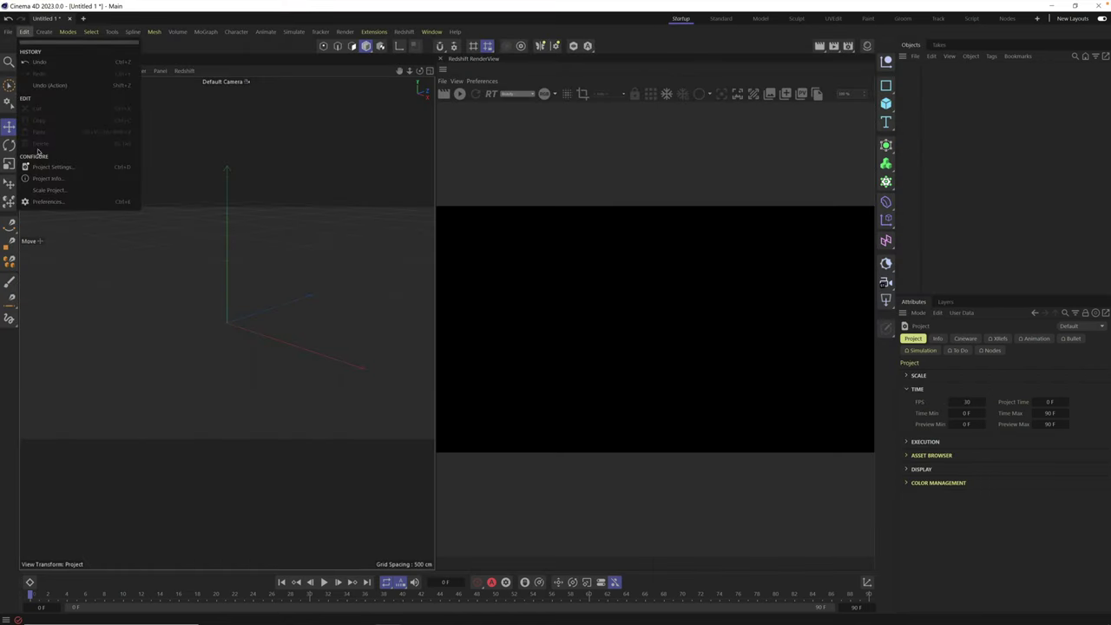
click(47, 202)
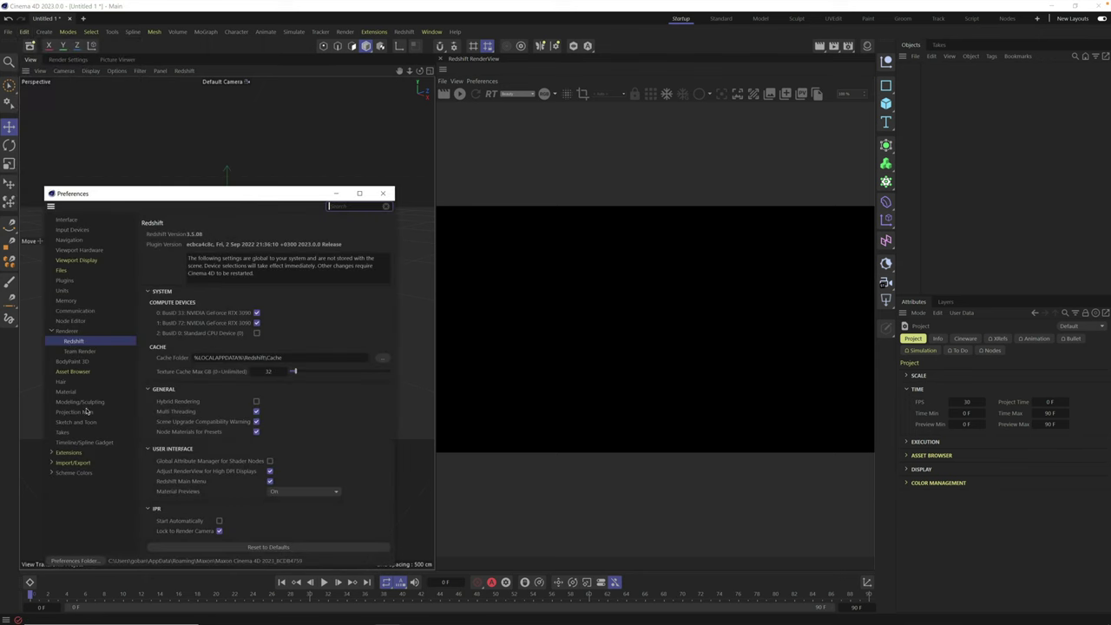
click(79, 561)
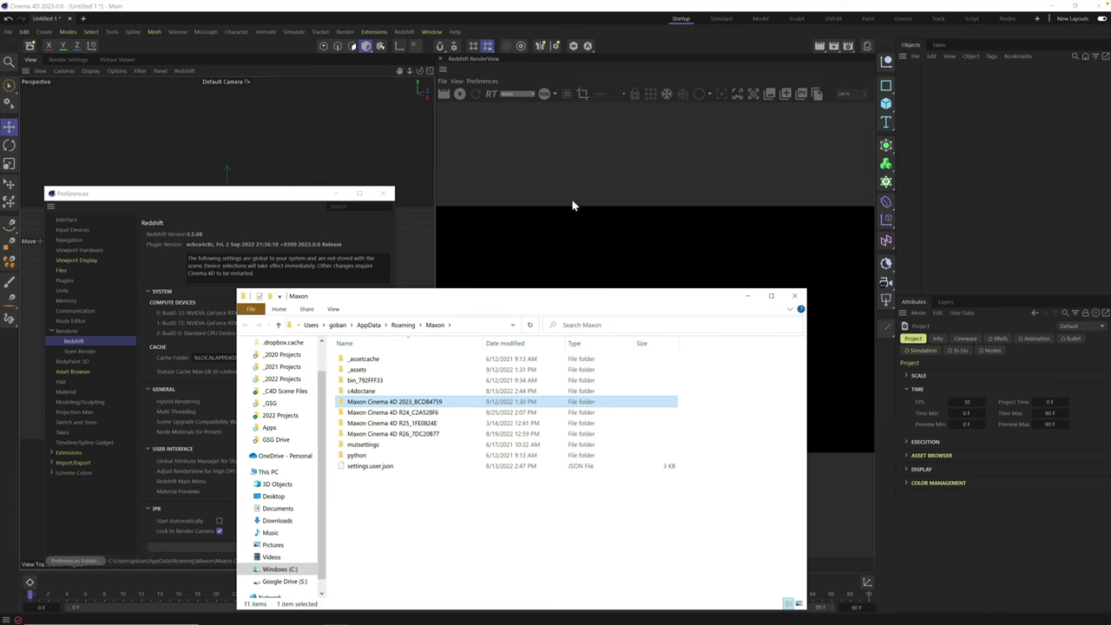
- Paste the HUB folder into Maxon Cinema 4D 2023_BCDB4759\plugins and close File Explorer
drag(578, 300, 674, 141)
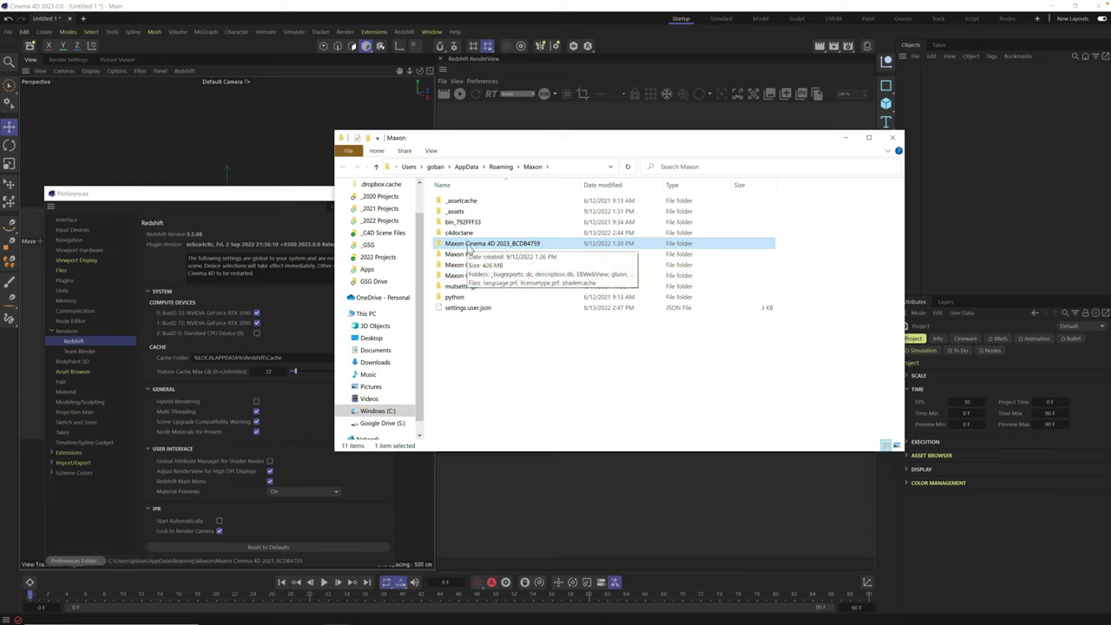
double_click(473, 245)
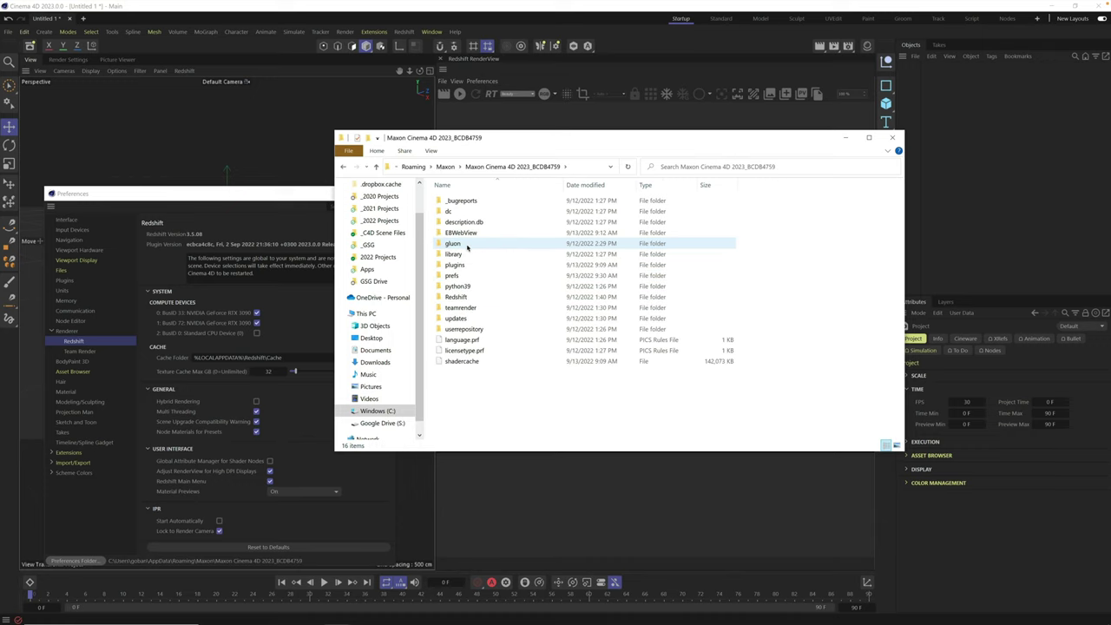
double_click(454, 254)
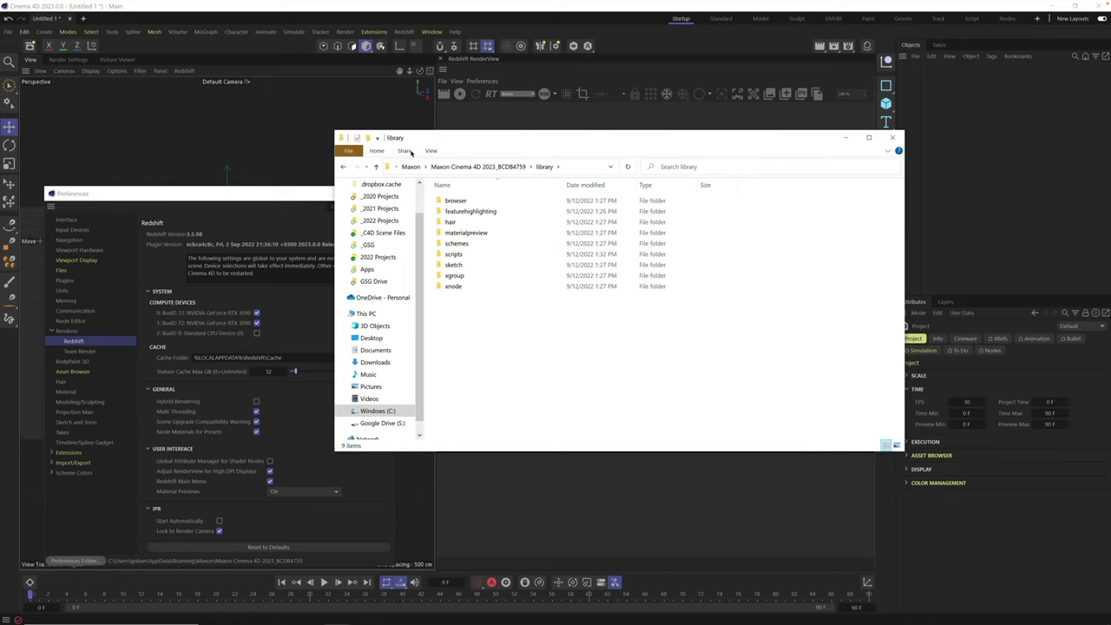
click(479, 166)
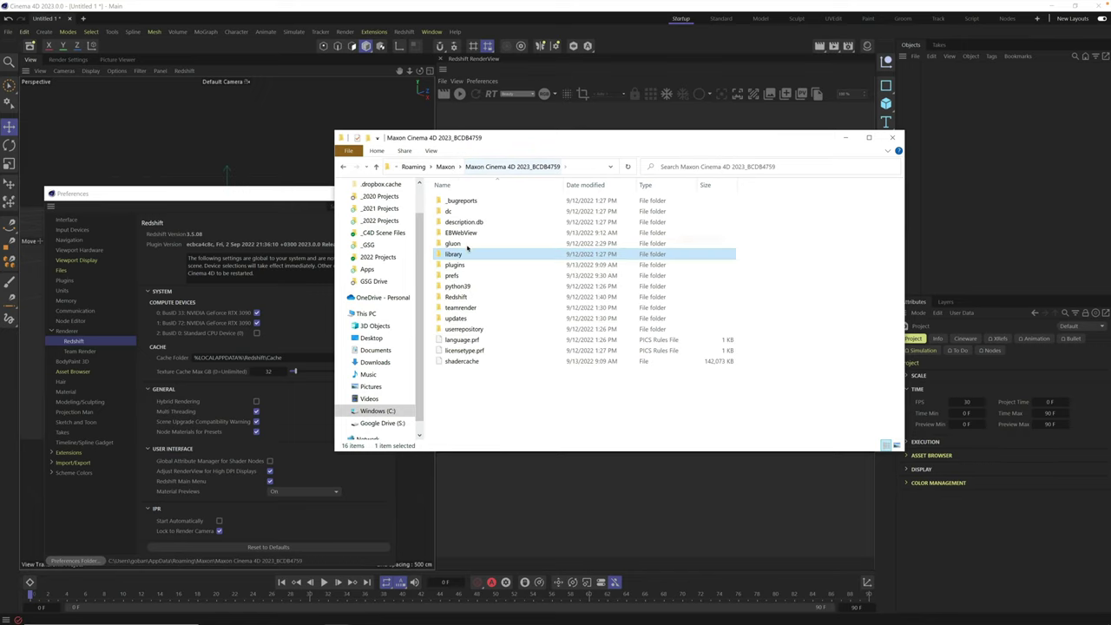
double_click(465, 266)
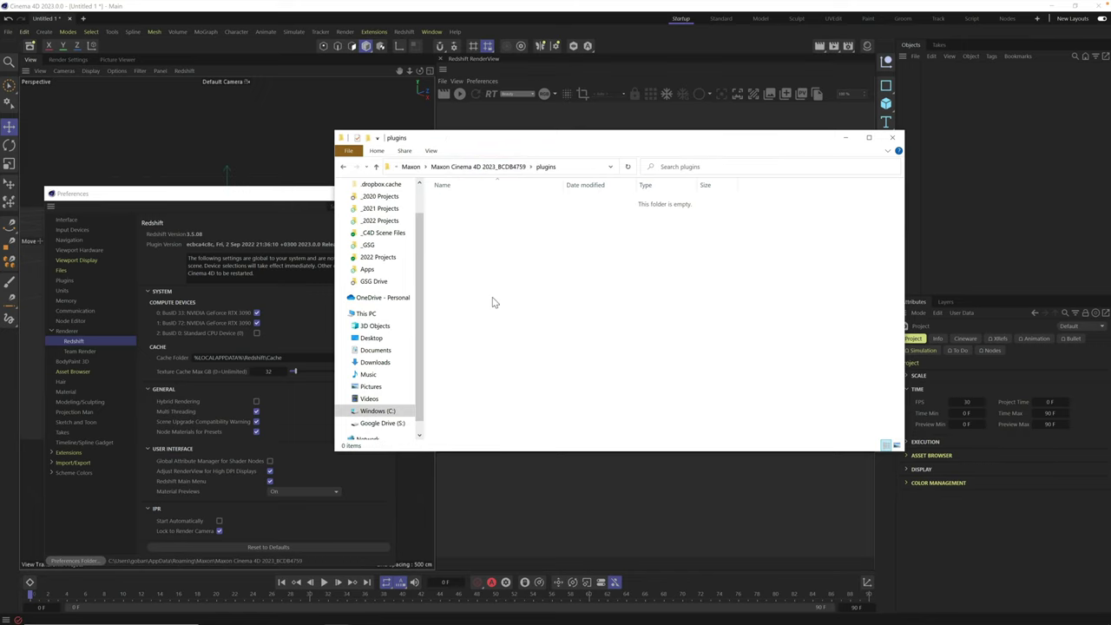
key(ctrl+v)
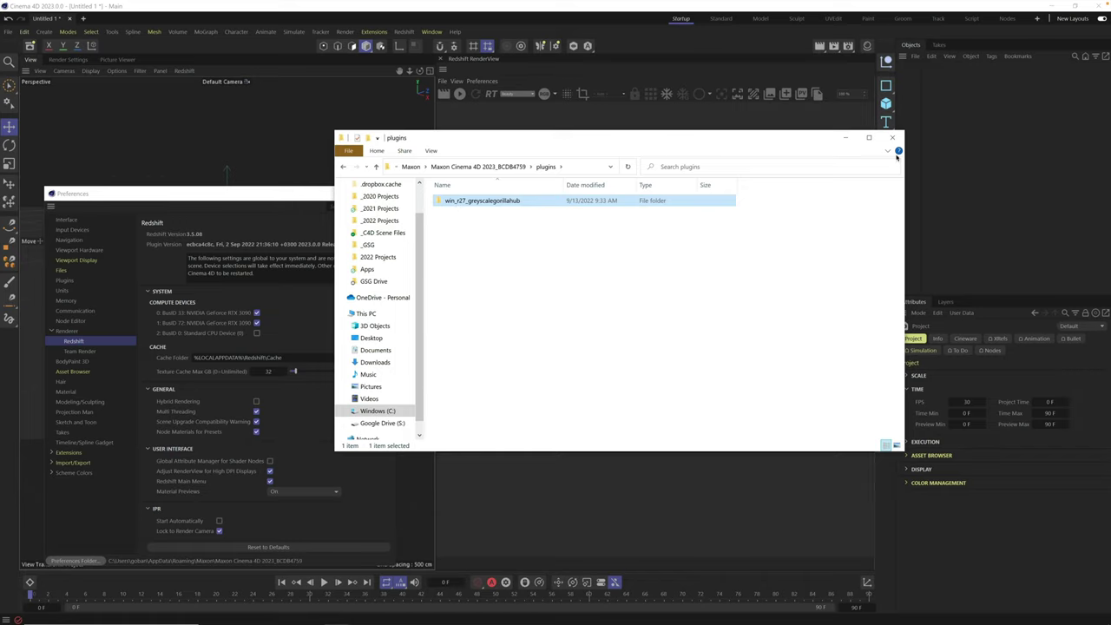
click(892, 138)
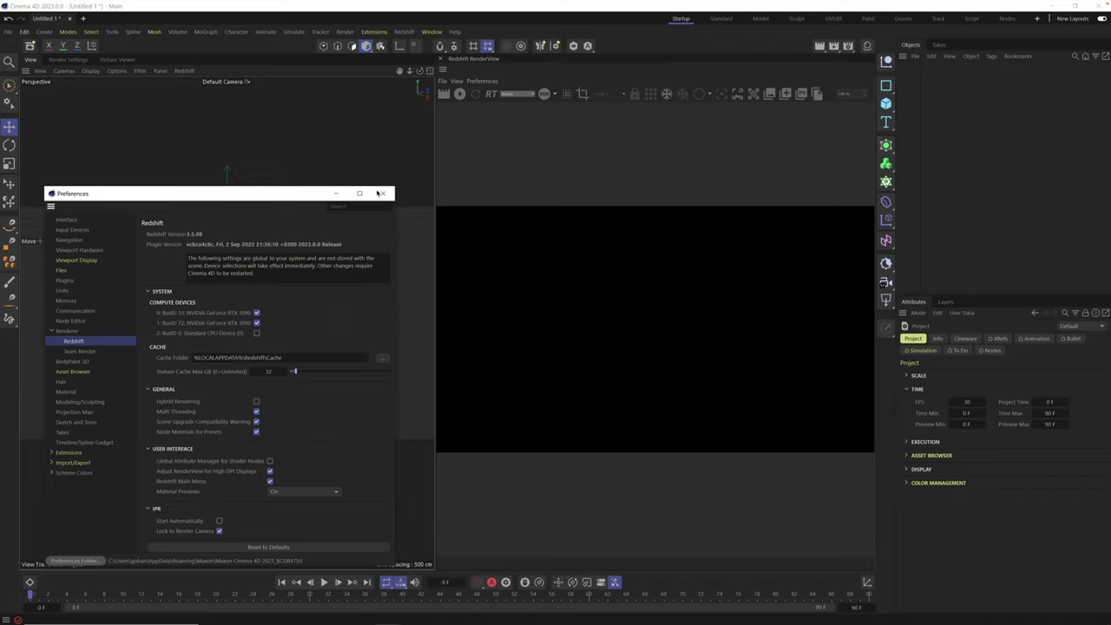
- Close Preferences and quit Cinema 4D without saving the untitled project
click(380, 193)
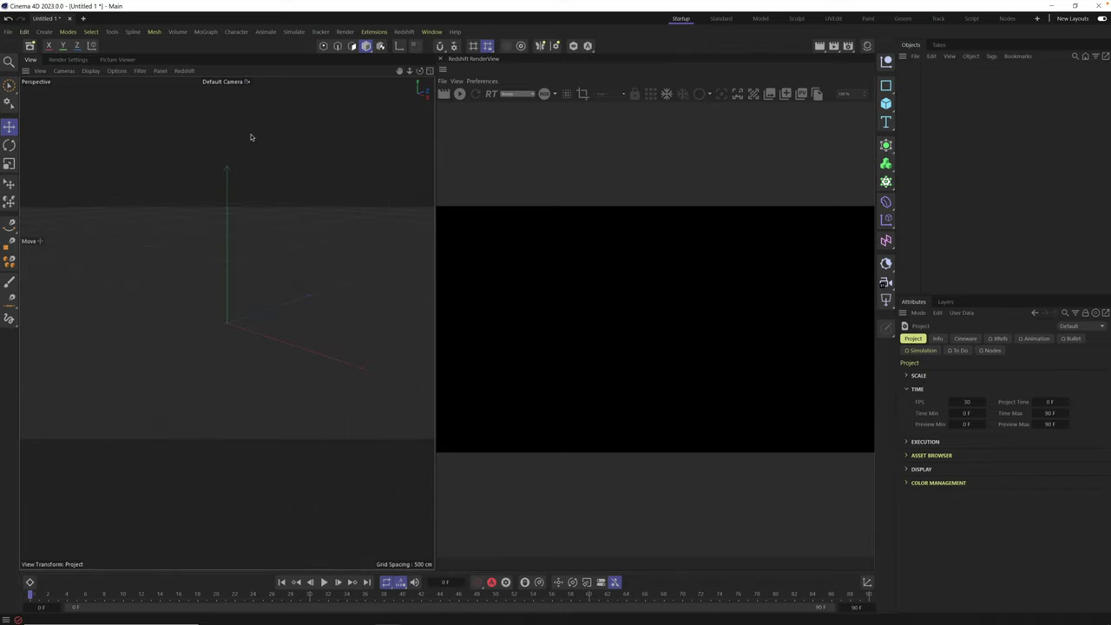
click(7, 32)
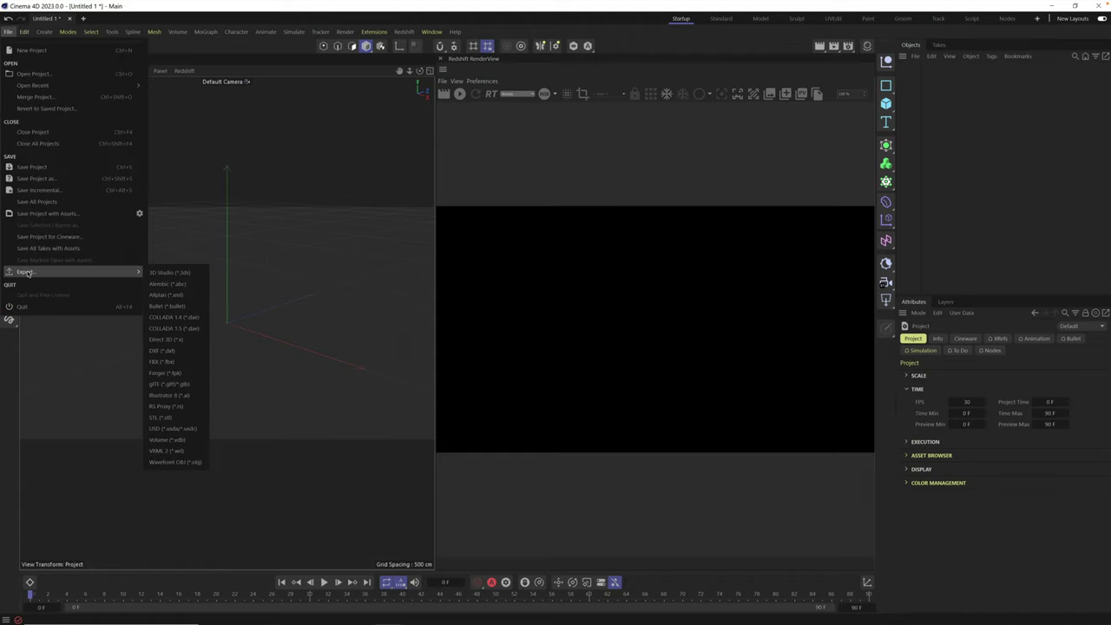
click(37, 307)
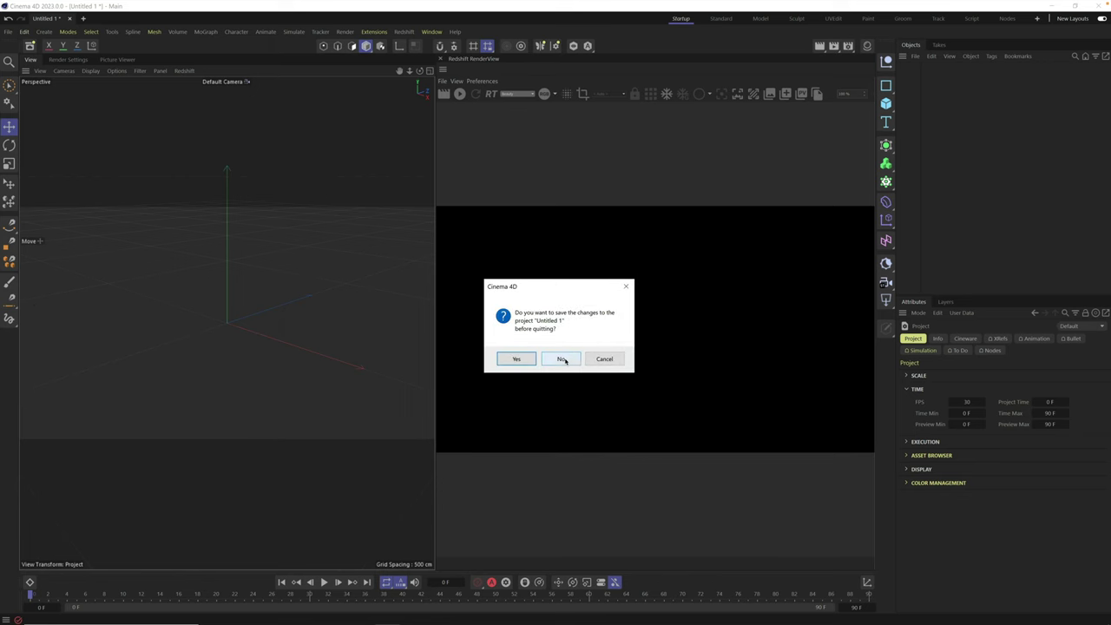
click(562, 359)
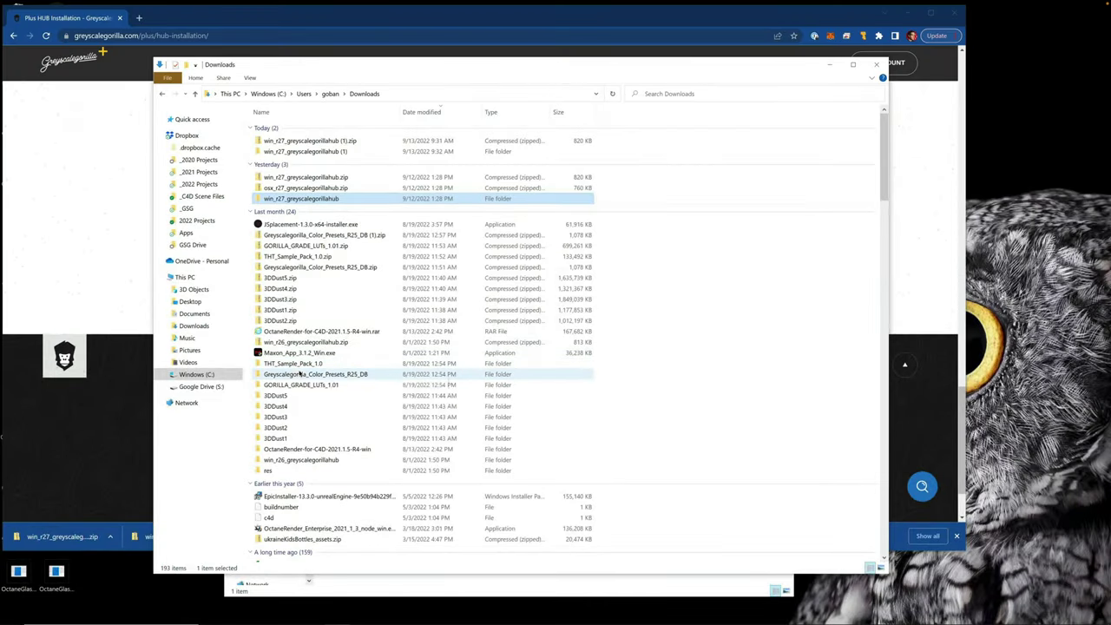
- Close the Downloads folder and relaunch Cinema 4D 2023 from the Start menu's Recent list
click(877, 65)
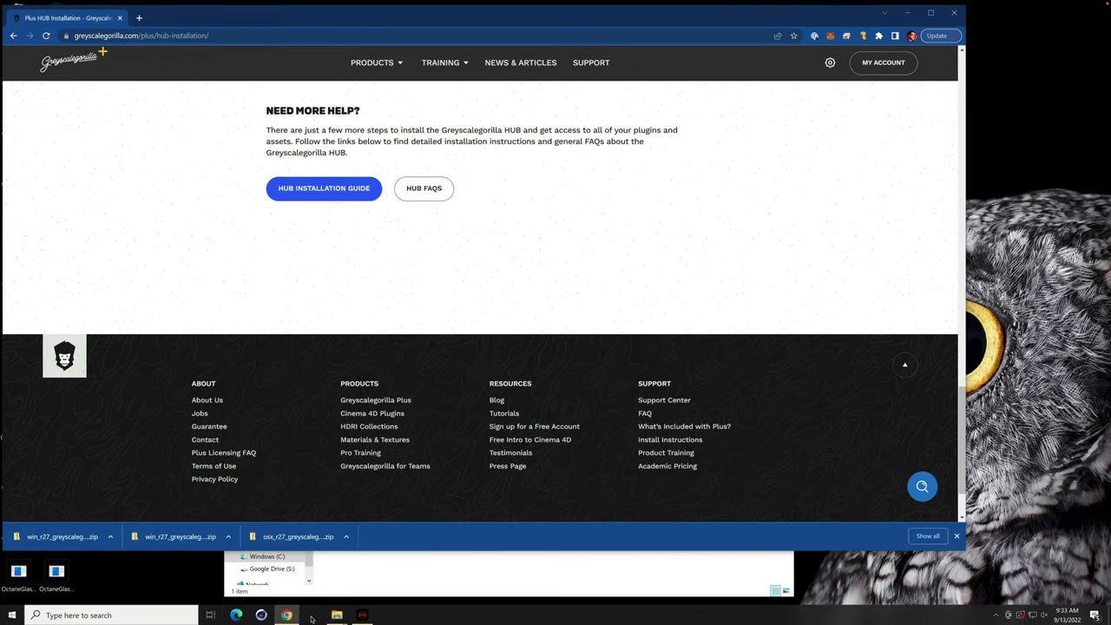
click(126, 614)
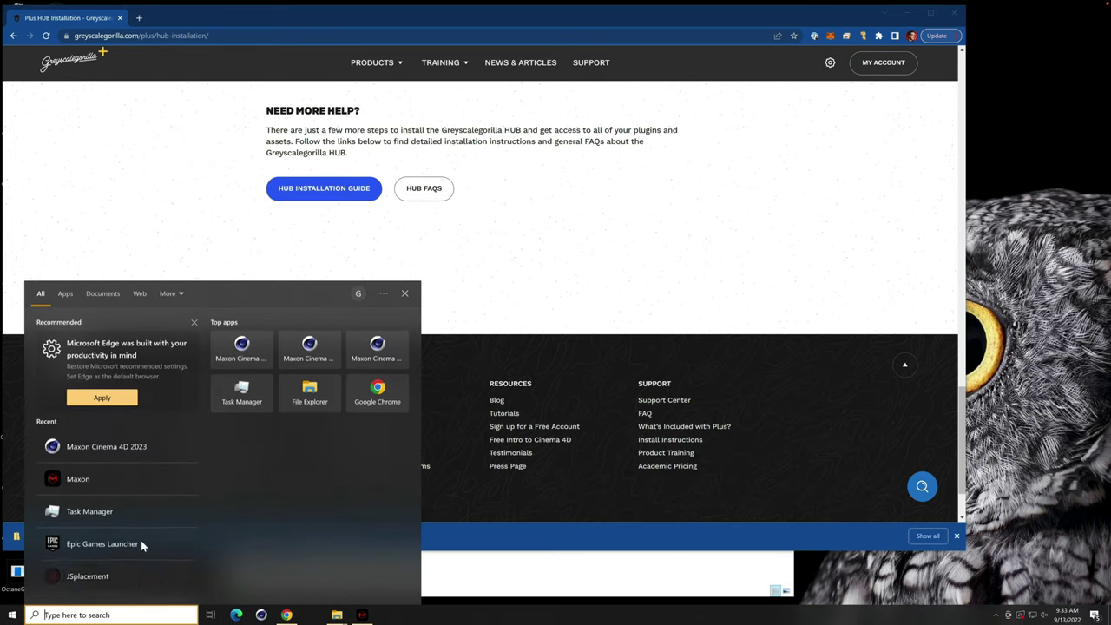
click(114, 453)
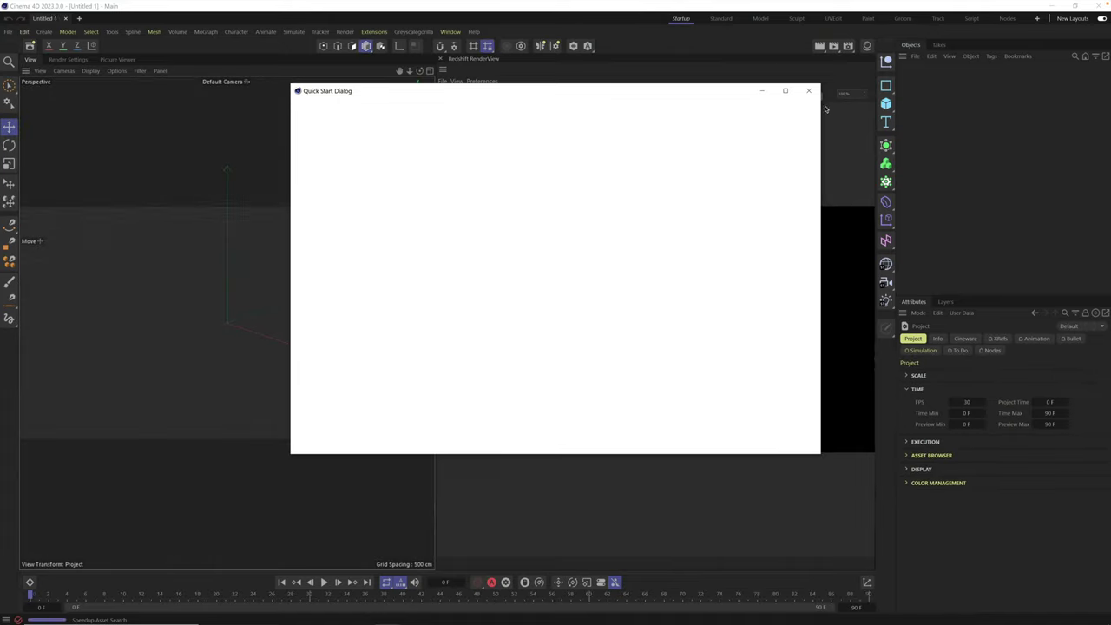
- Dismiss the Quick Start dialog and open the Greyscalegorilla Plus HUB, moving it toward the centre
click(808, 90)
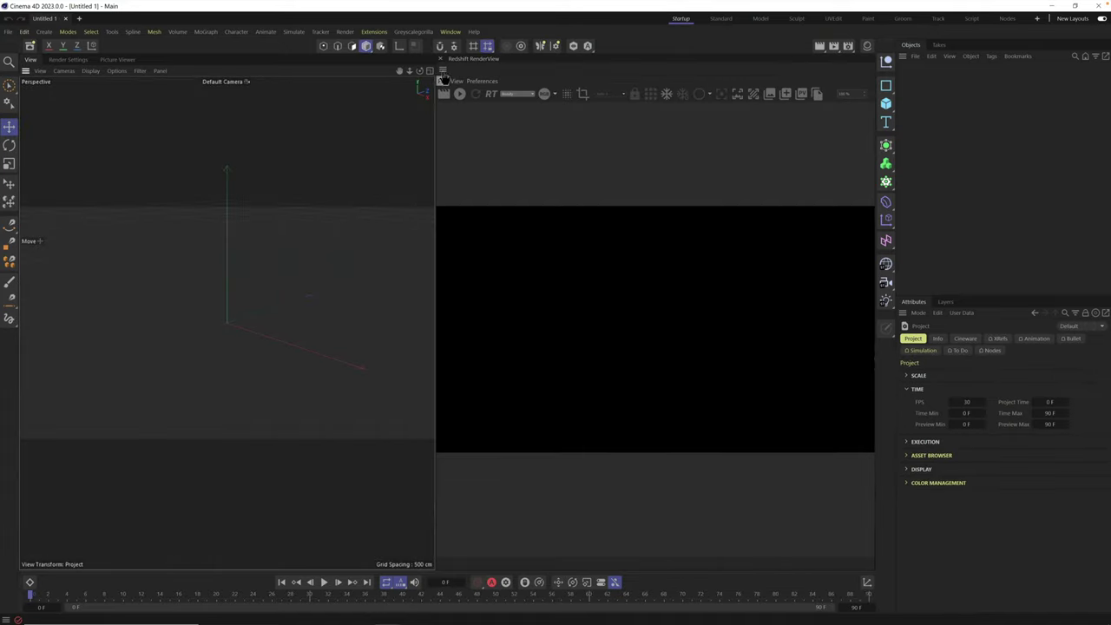
click(417, 31)
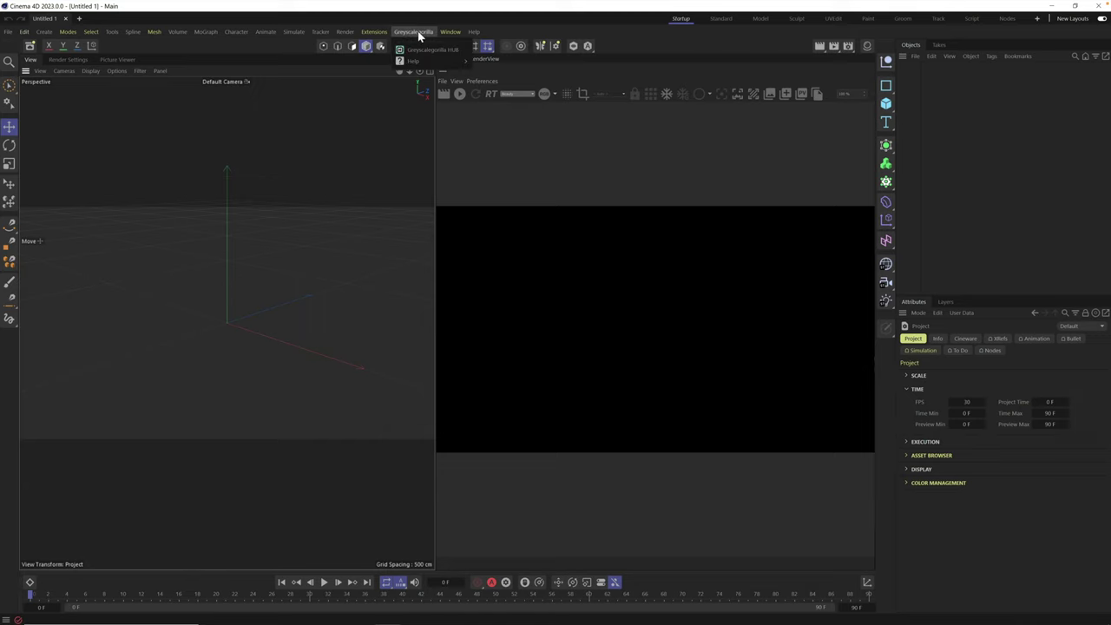
click(425, 50)
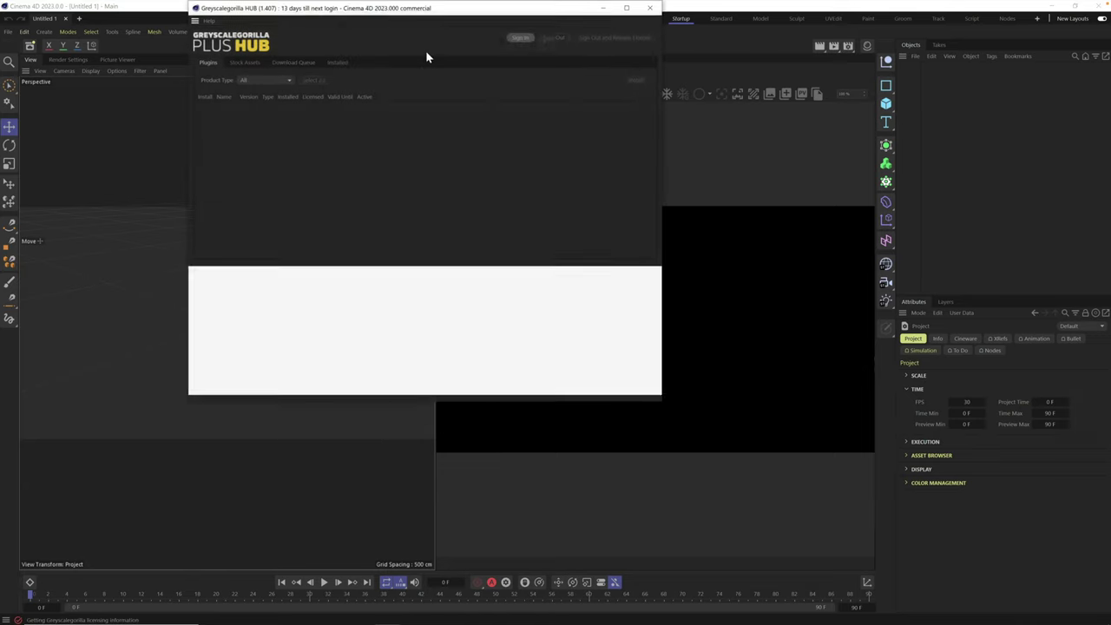
drag(404, 10, 600, 107)
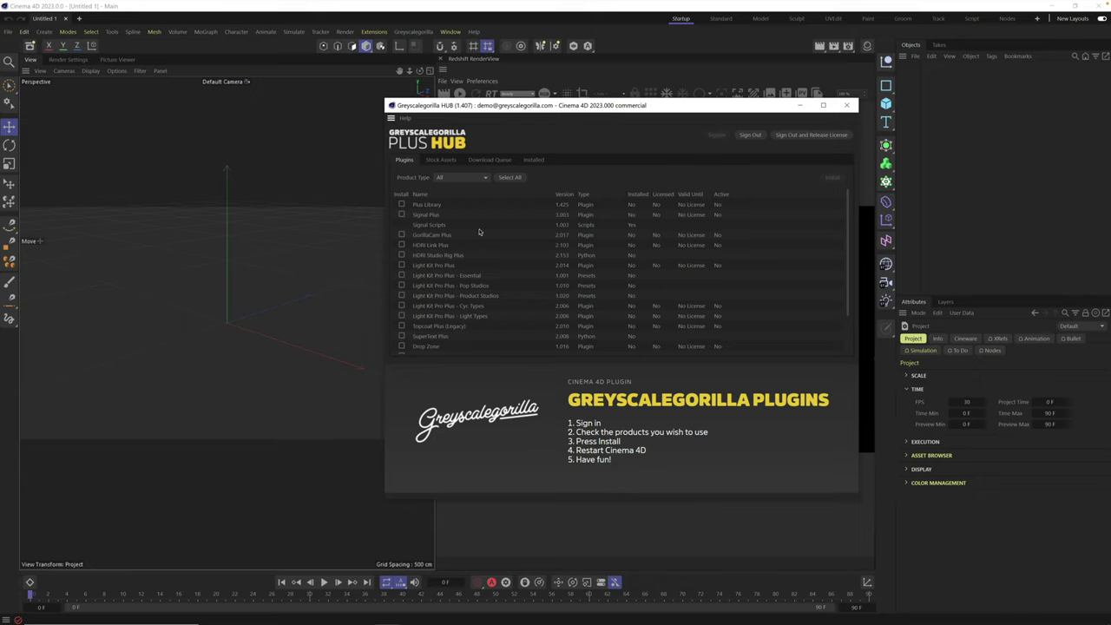
- Look at the HUB's Stock Assets tab, then return to the Plugins list
scroll(413, 247, down, 3)
scroll(413, 247, up, 3)
click(439, 159)
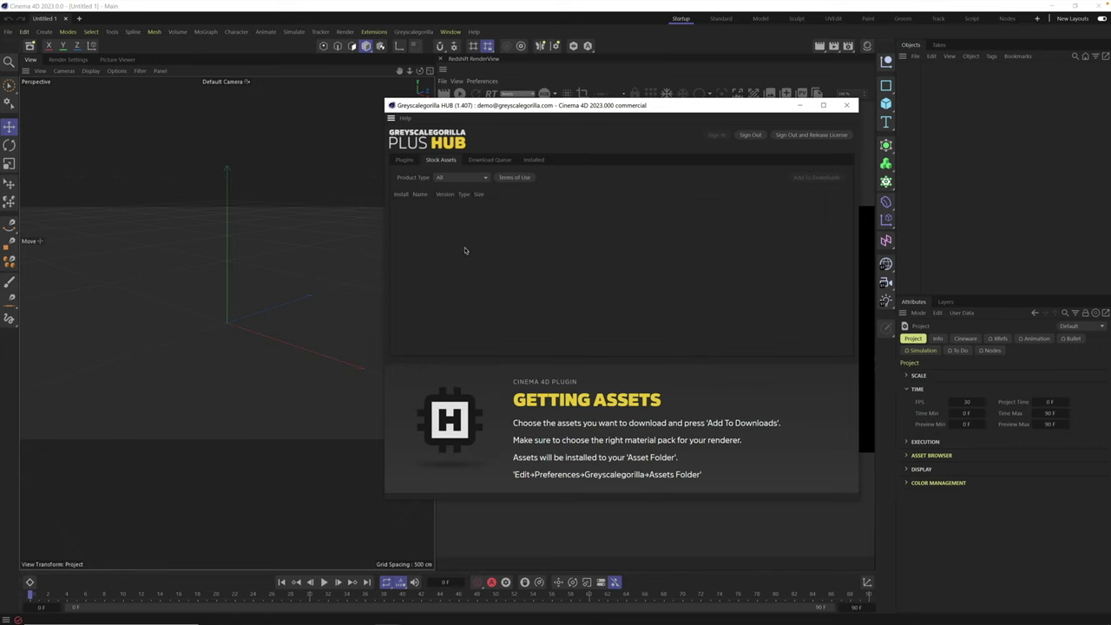
click(404, 164)
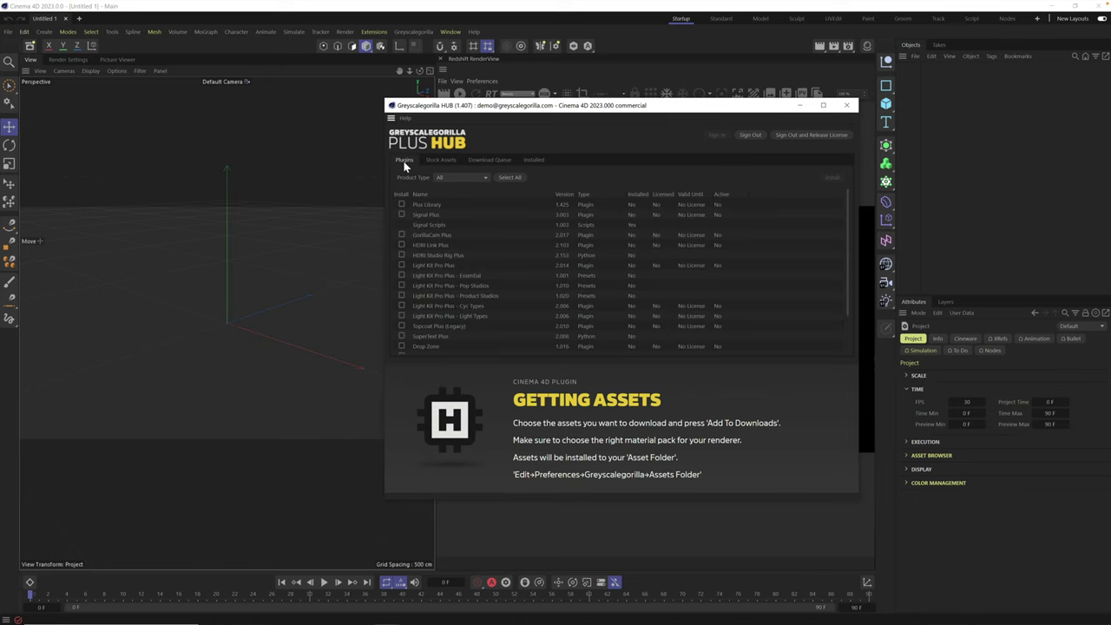
- Select all Greyscalegorilla plugins in the HUB, install them, and acknowledge the success message
click(510, 177)
scroll(458, 308, down, 3)
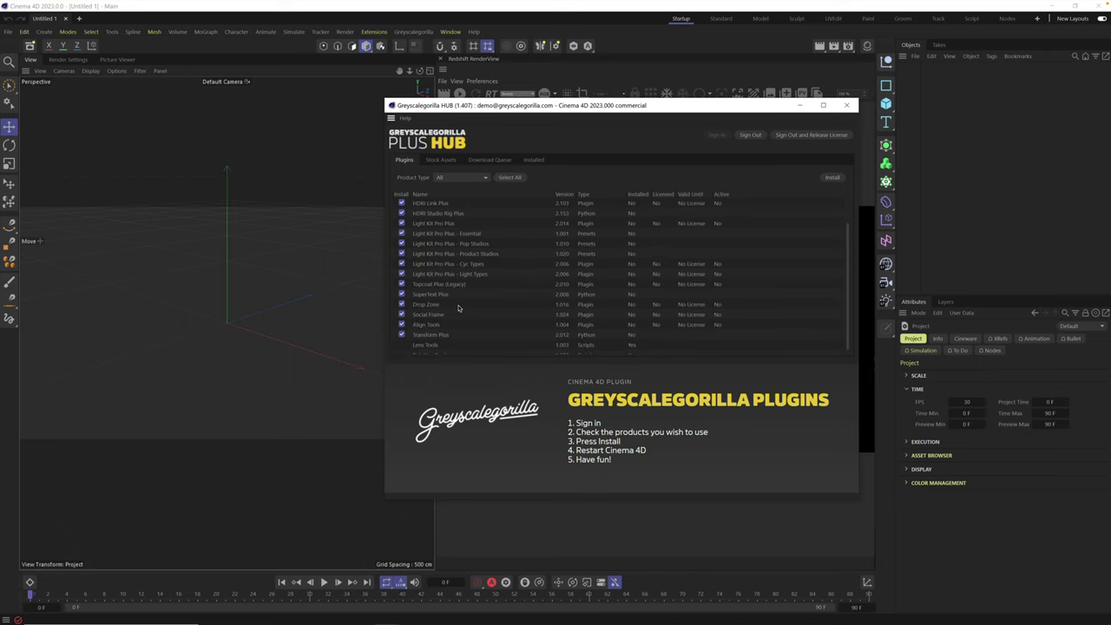
scroll(458, 308, up, 2)
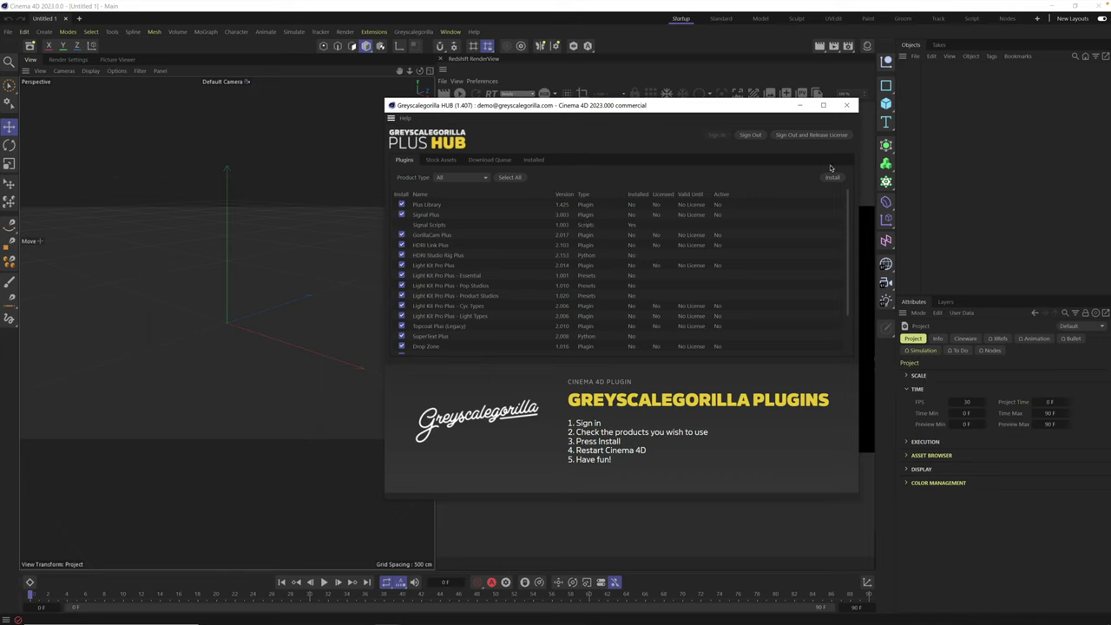
click(833, 178)
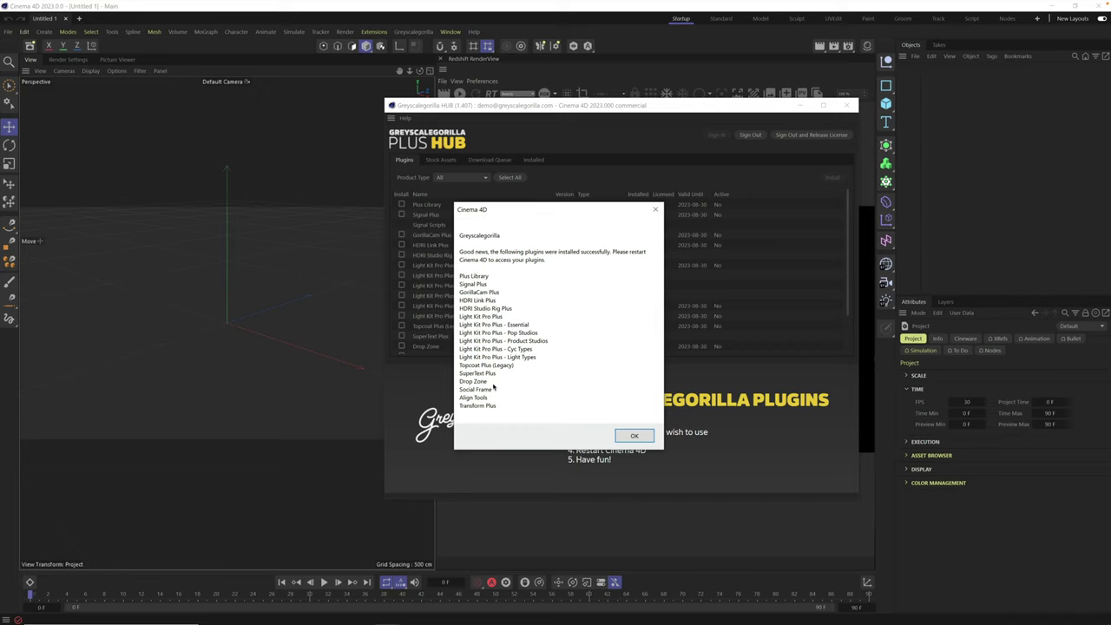
click(635, 435)
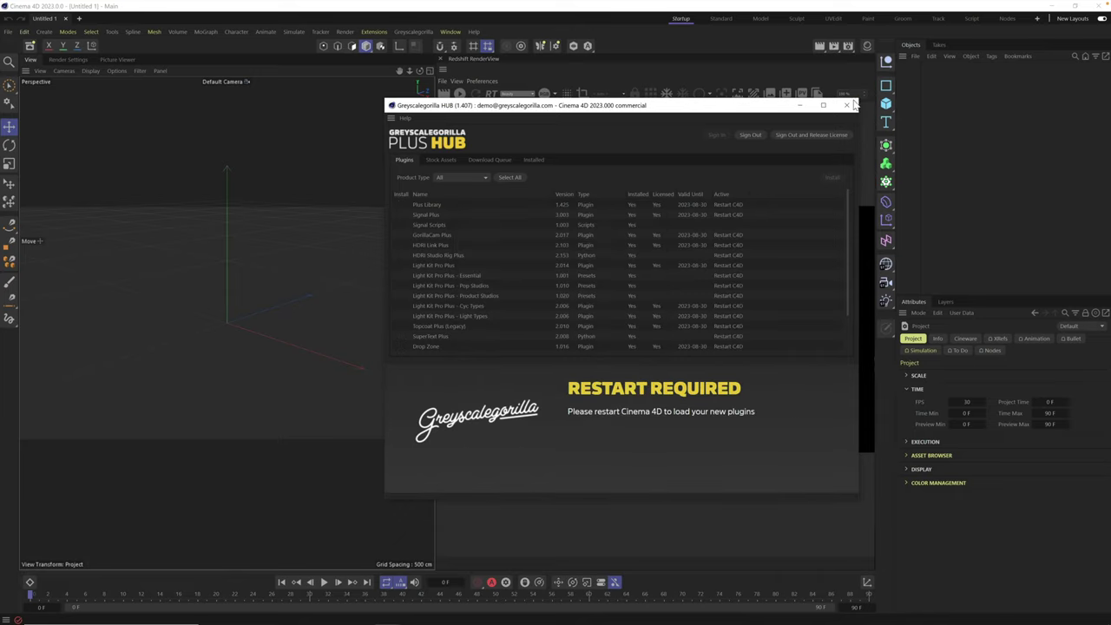
- Close the Plus HUB and bring up the Greyscalegorilla page of Edit > Preferences
click(849, 105)
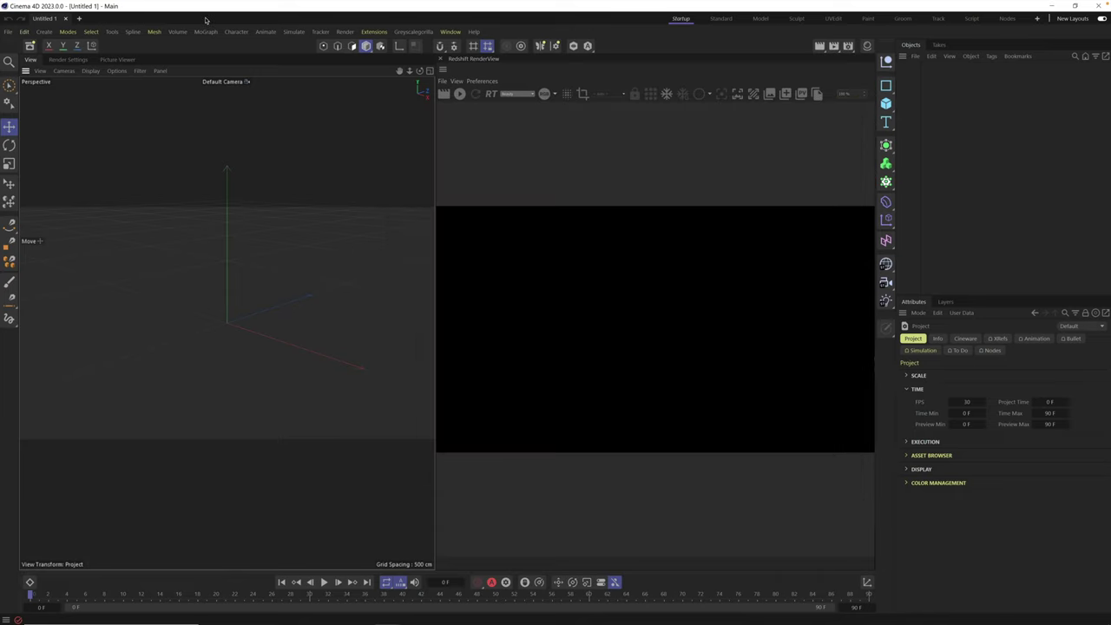
click(9, 33)
mouse_move(27, 33)
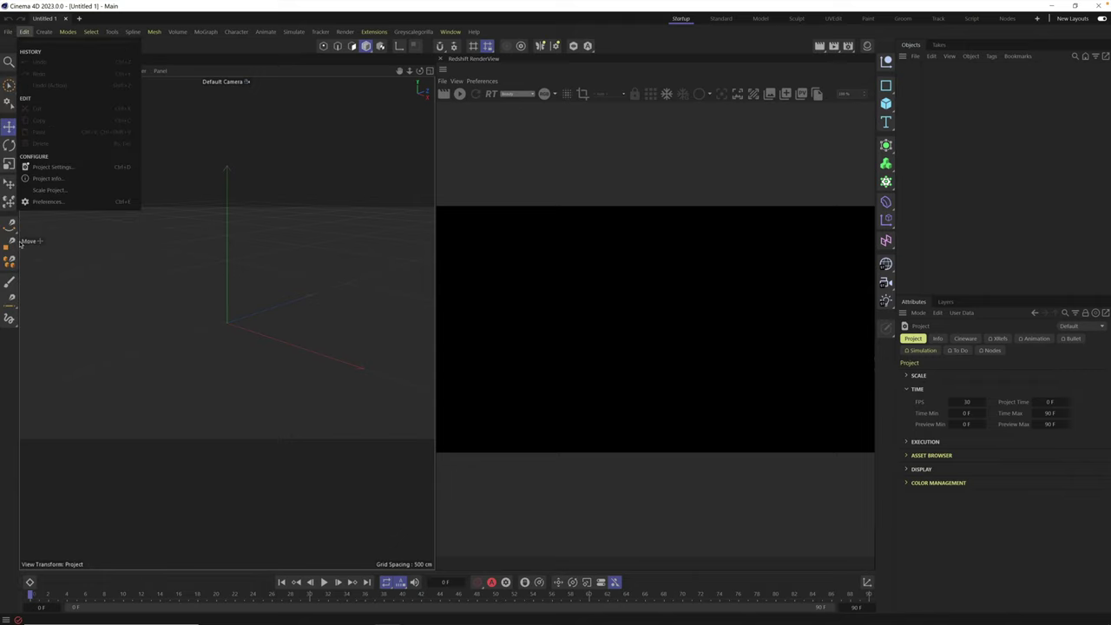
click(59, 203)
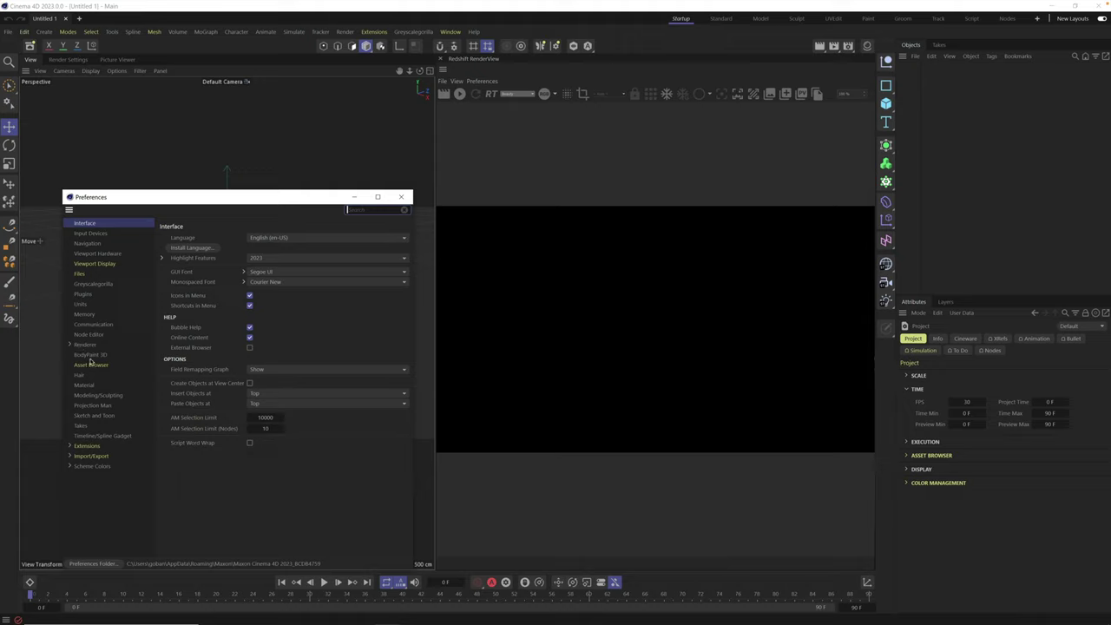
click(101, 284)
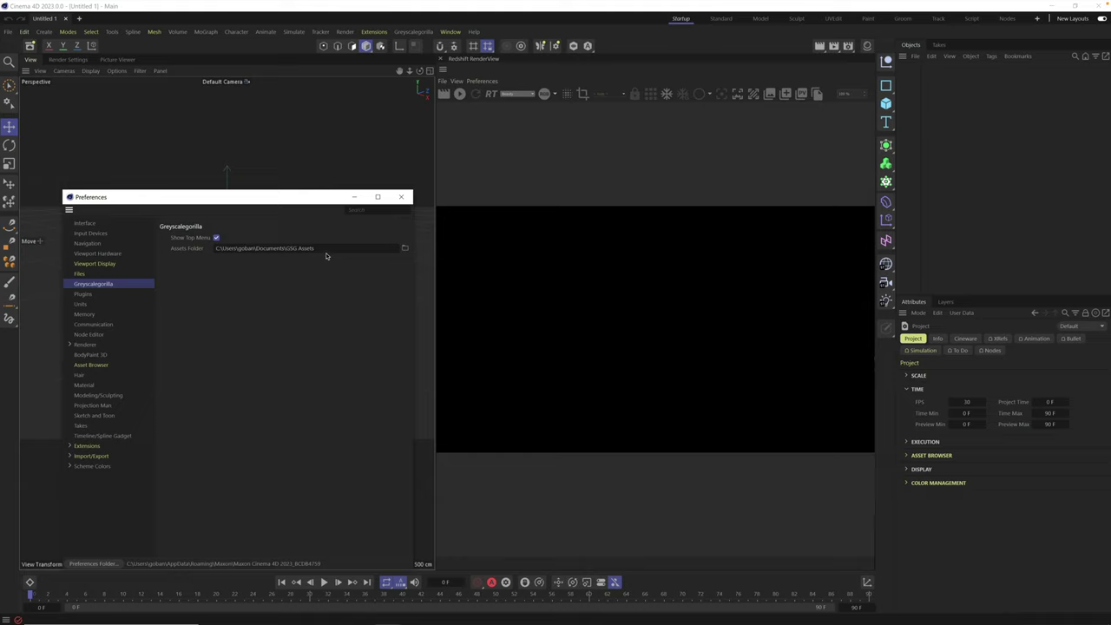
- Set the Assets Folder to Documents\GSG Assets and close Preferences
click(405, 250)
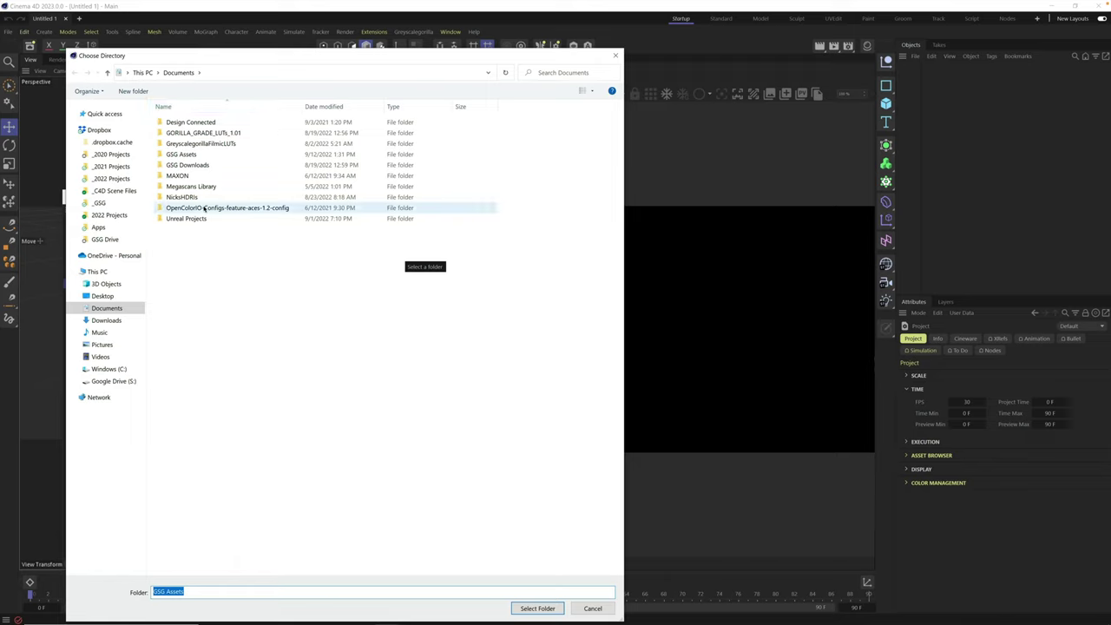
click(188, 156)
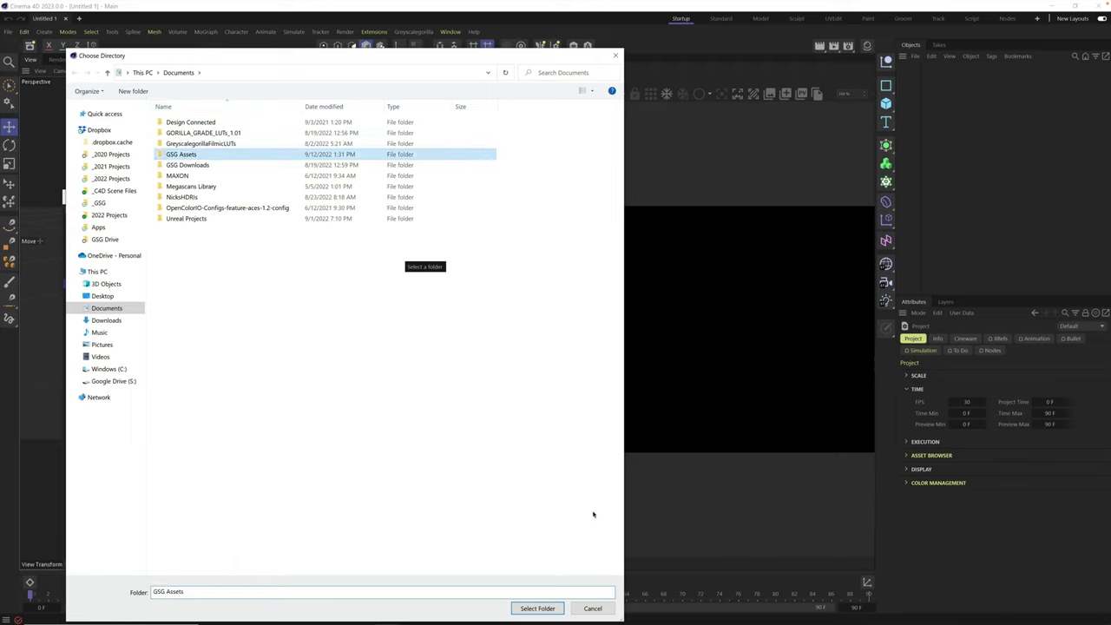
click(538, 609)
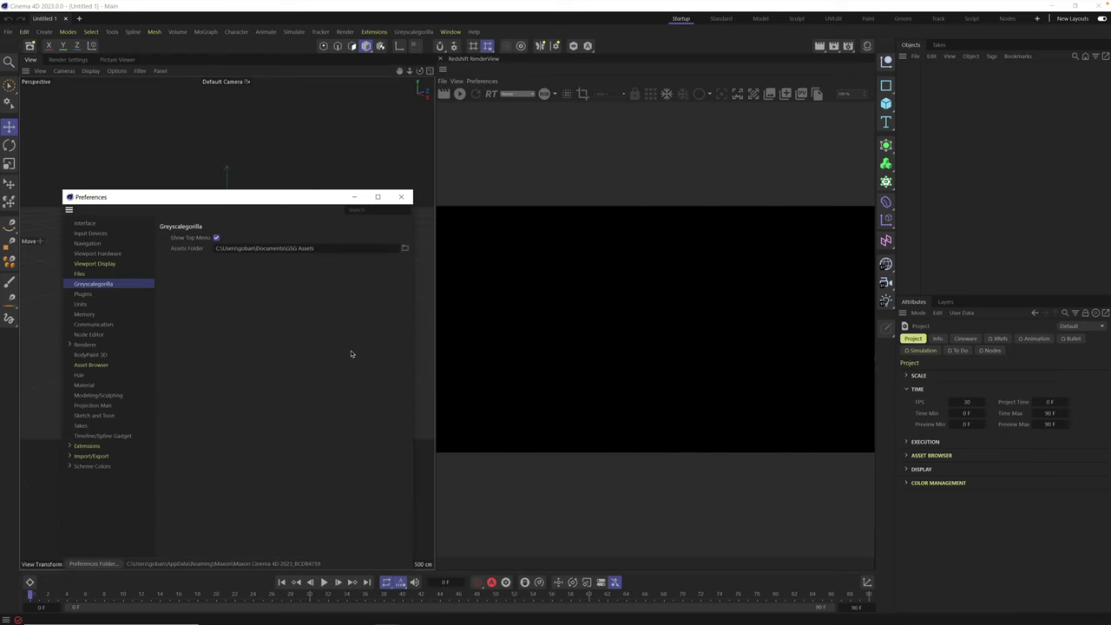
click(404, 197)
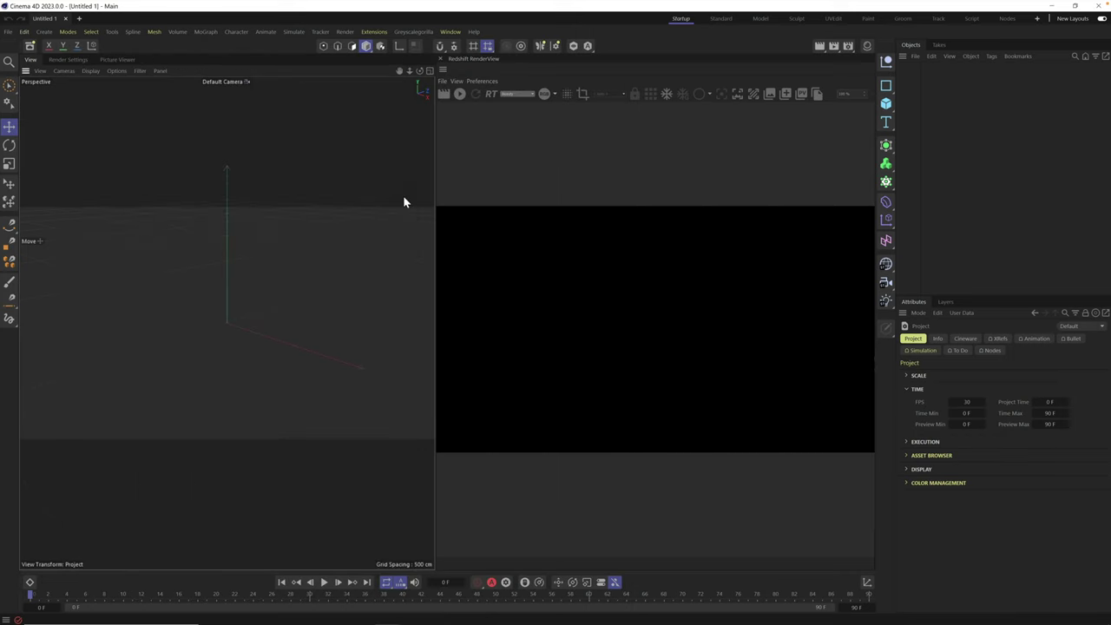
- Back out of File > Quit and check Transform Plus, Drop Zone and Plus Library in the Greyscalegorilla menu
click(7, 33)
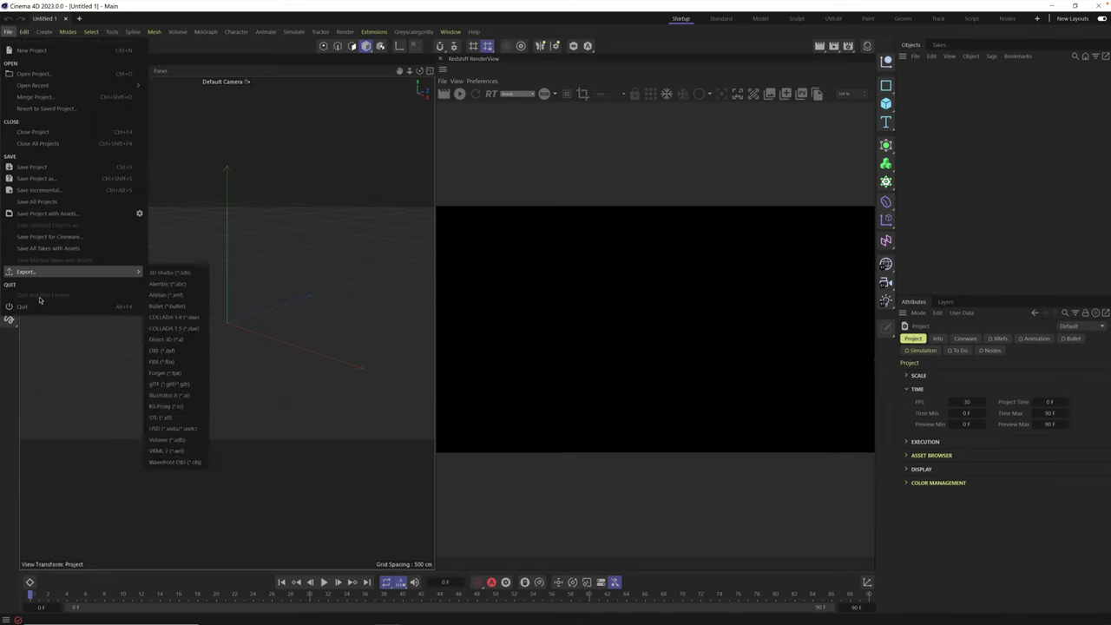
key(Escape)
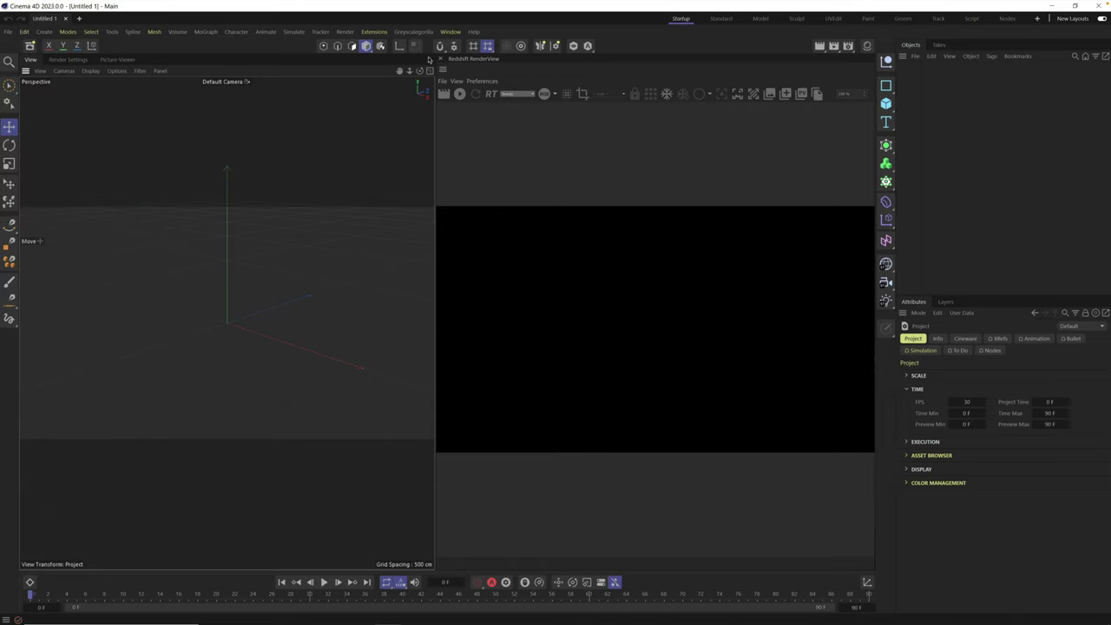
click(414, 32)
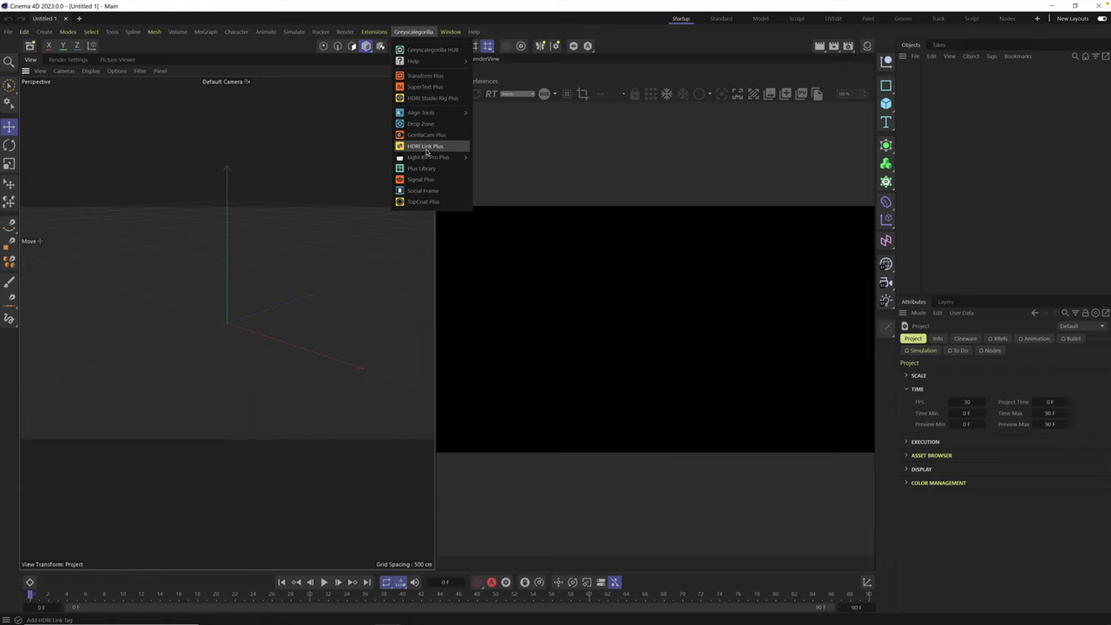
mouse_move(426, 159)
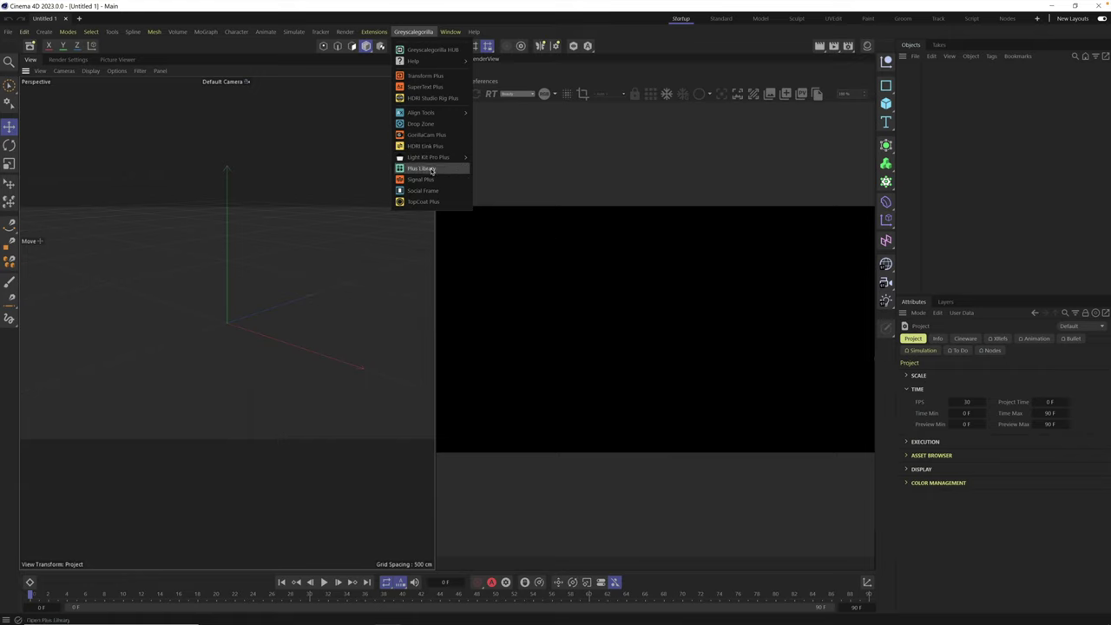
- Open and enlarge the Plus Library, then check the HUB's Stock Assets tab and close the HUB
click(431, 170)
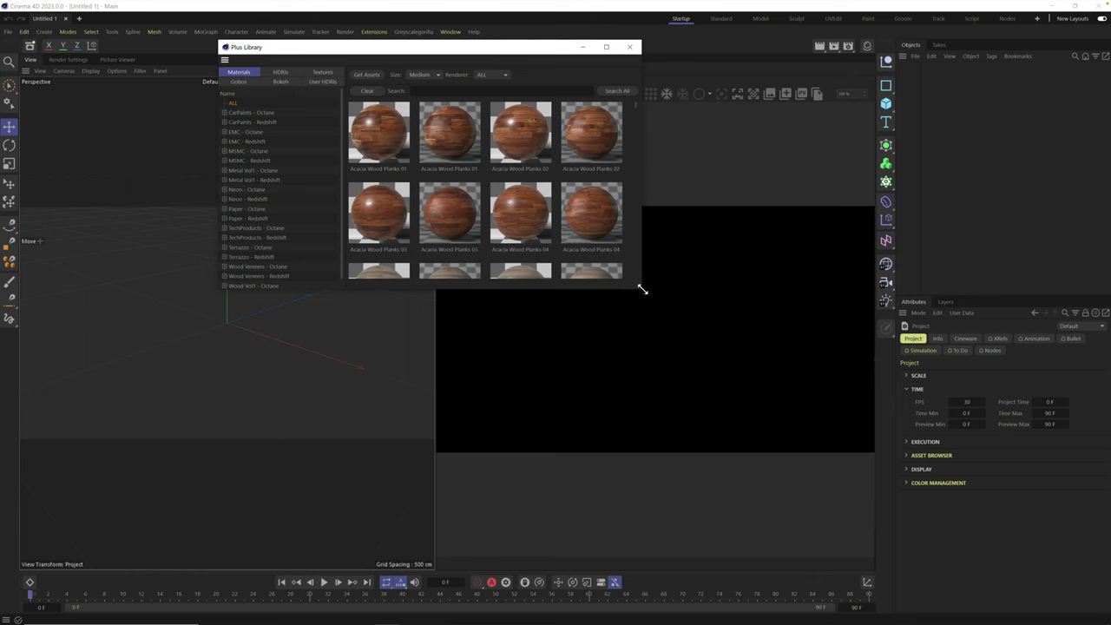
drag(641, 286, 874, 460)
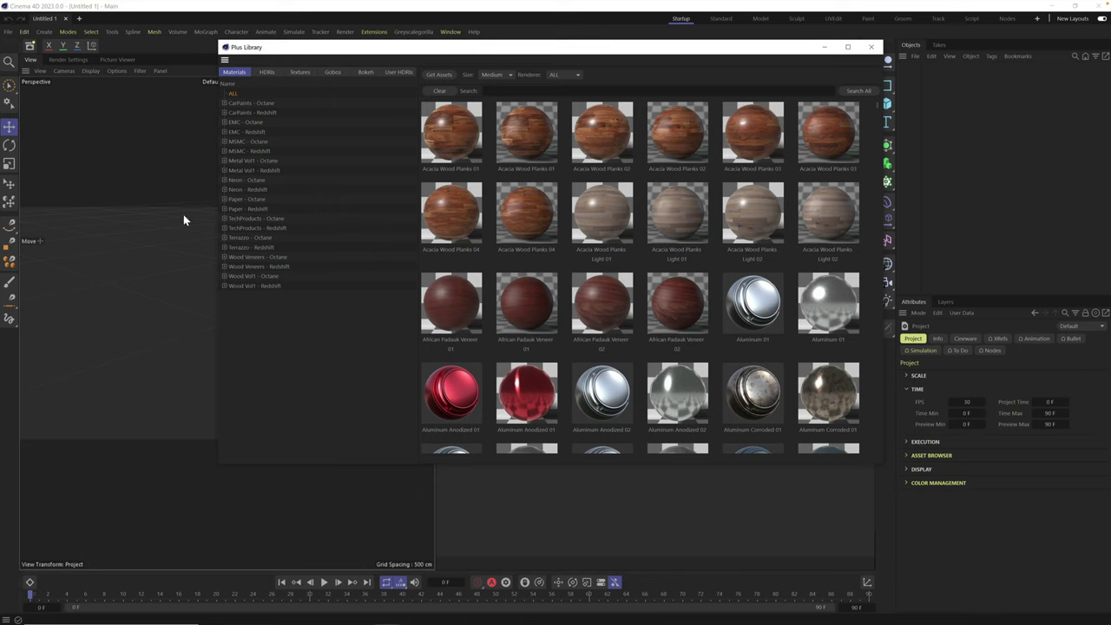
click(414, 32)
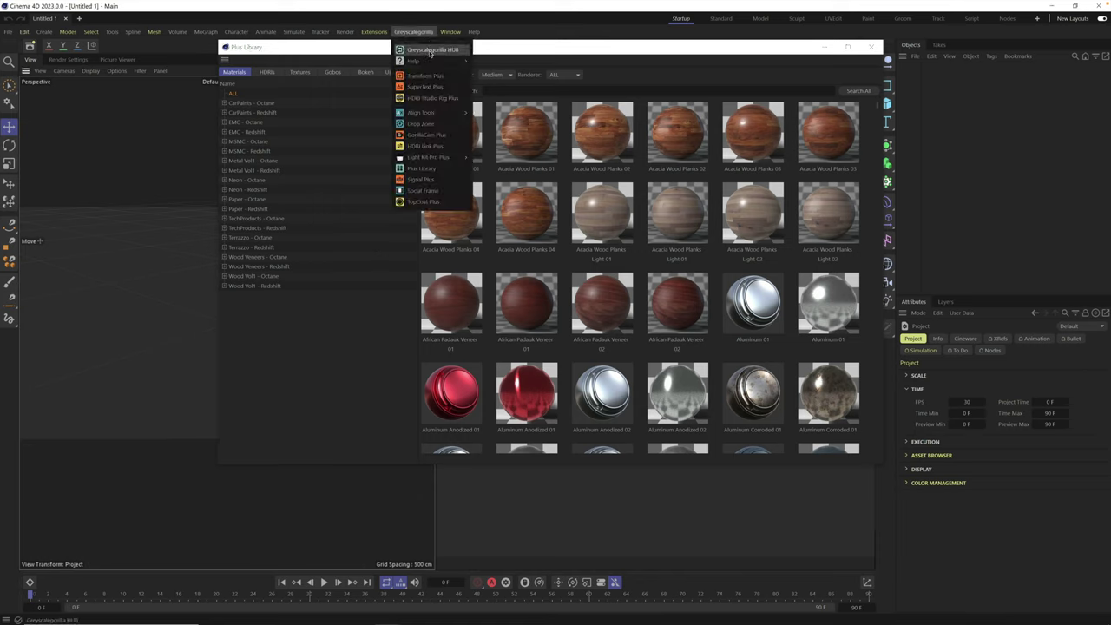
click(429, 50)
click(246, 63)
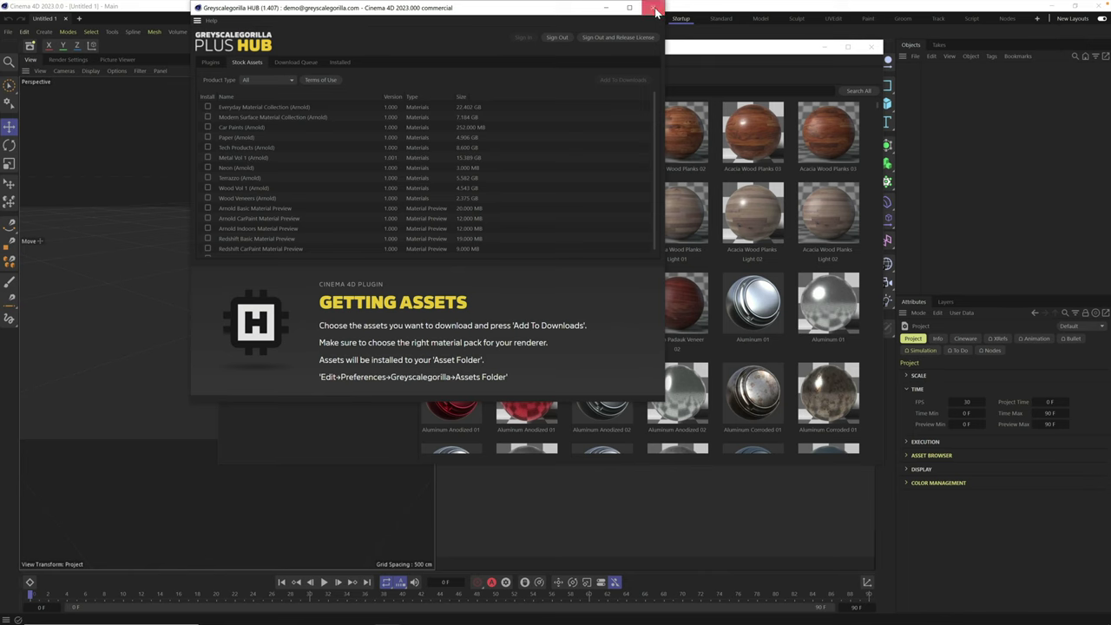
click(652, 7)
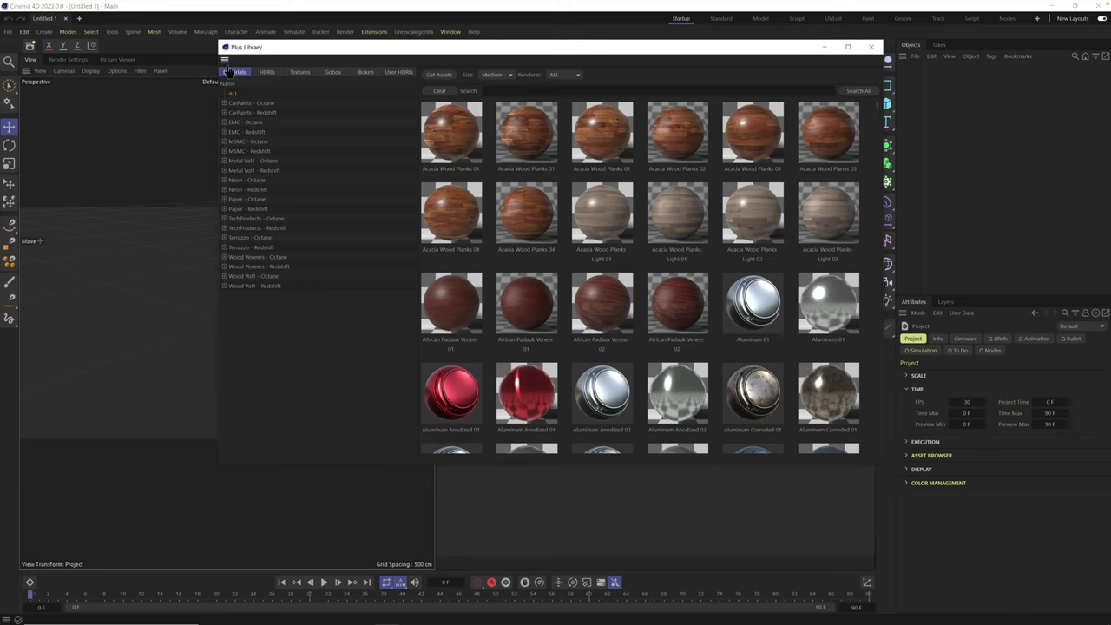
drag(446, 466, 447, 577)
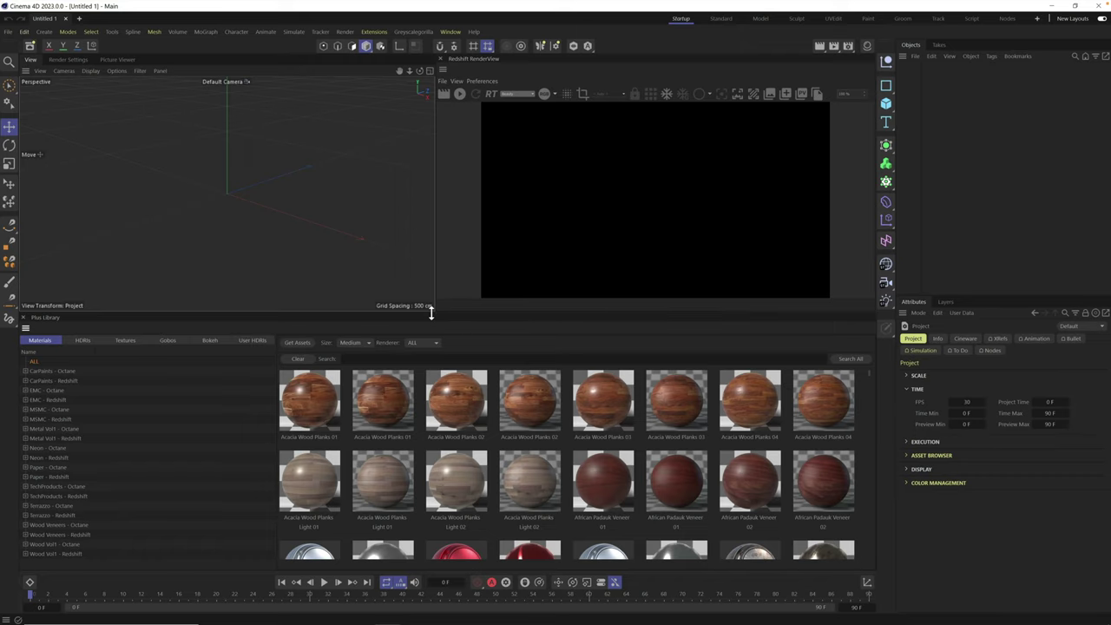
drag(428, 310, 424, 385)
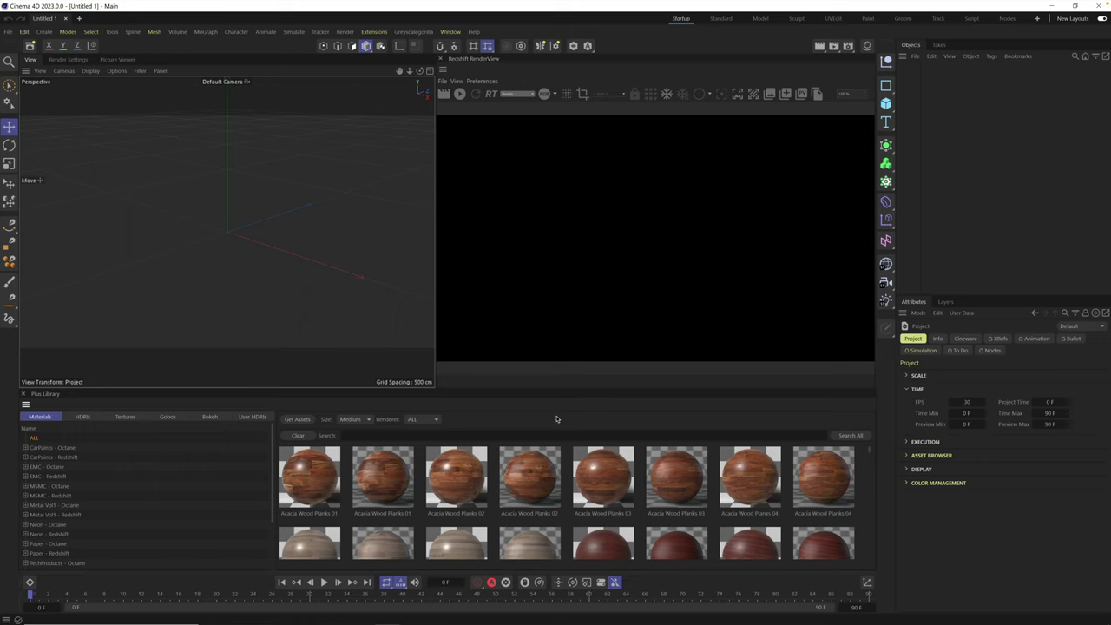
- Open Drop Zone, dock it between Objects and Attributes, and shrink it so Attributes grows
click(420, 32)
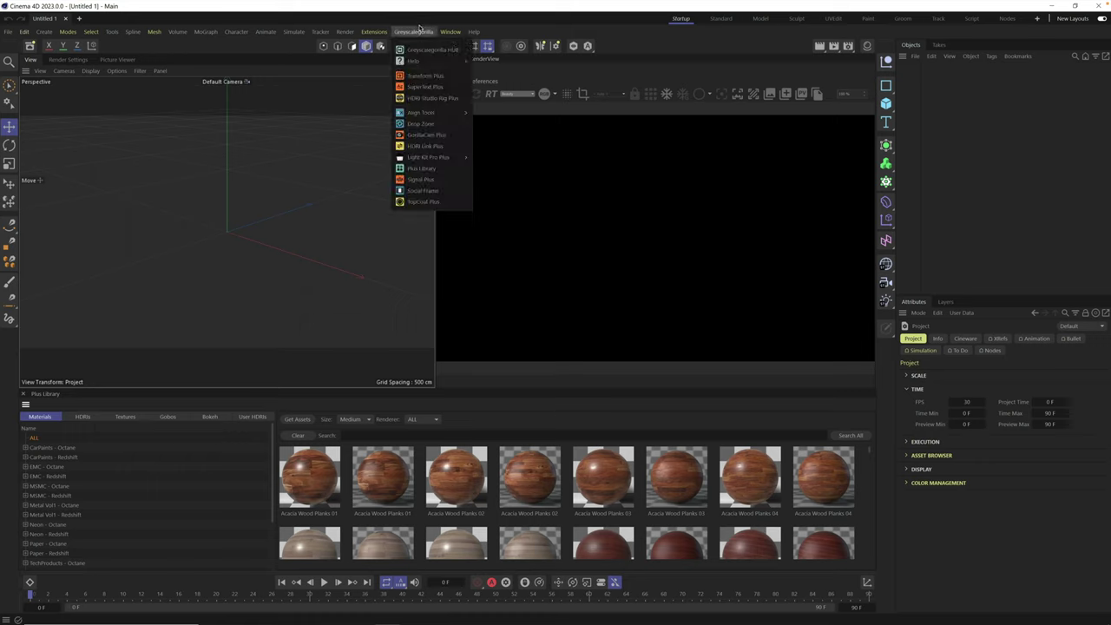
click(421, 124)
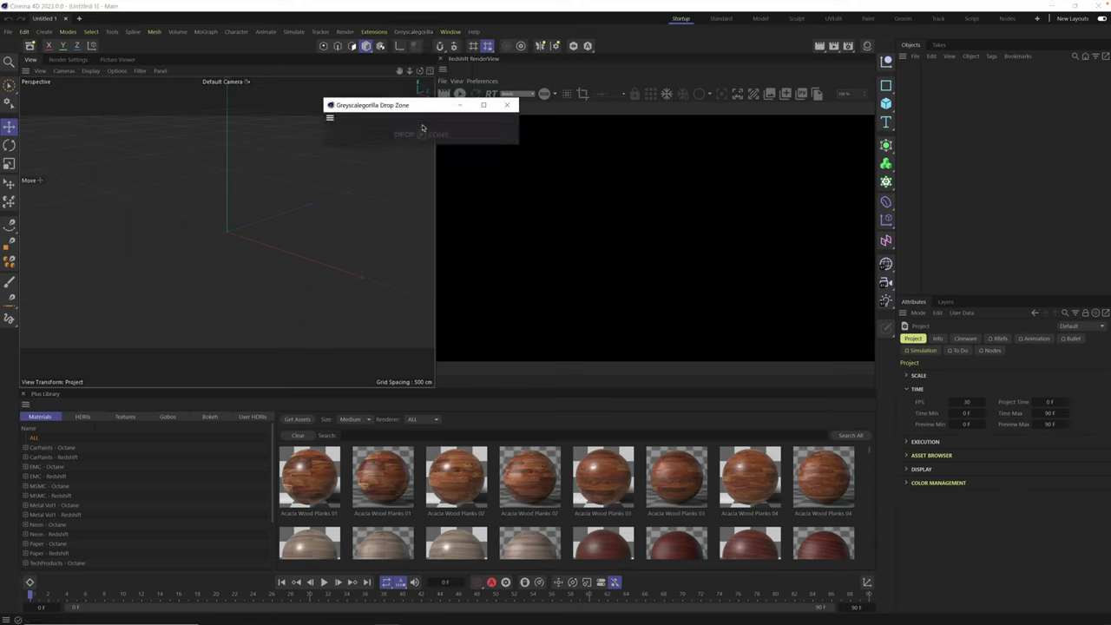
drag(425, 109, 688, 195)
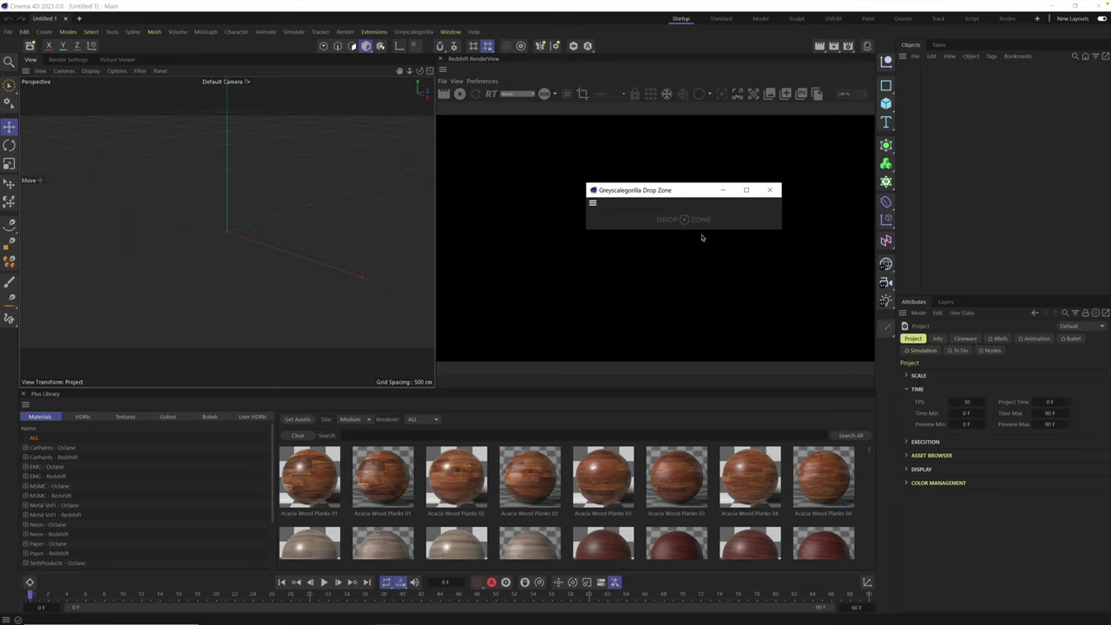
drag(592, 206, 1041, 298)
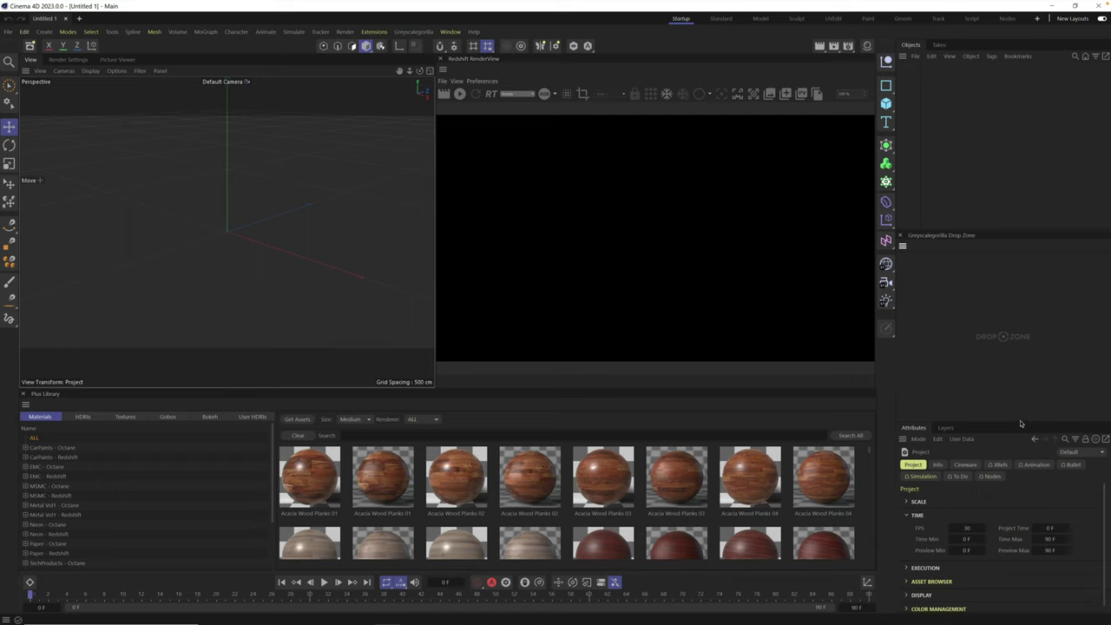
drag(1019, 421, 1000, 287)
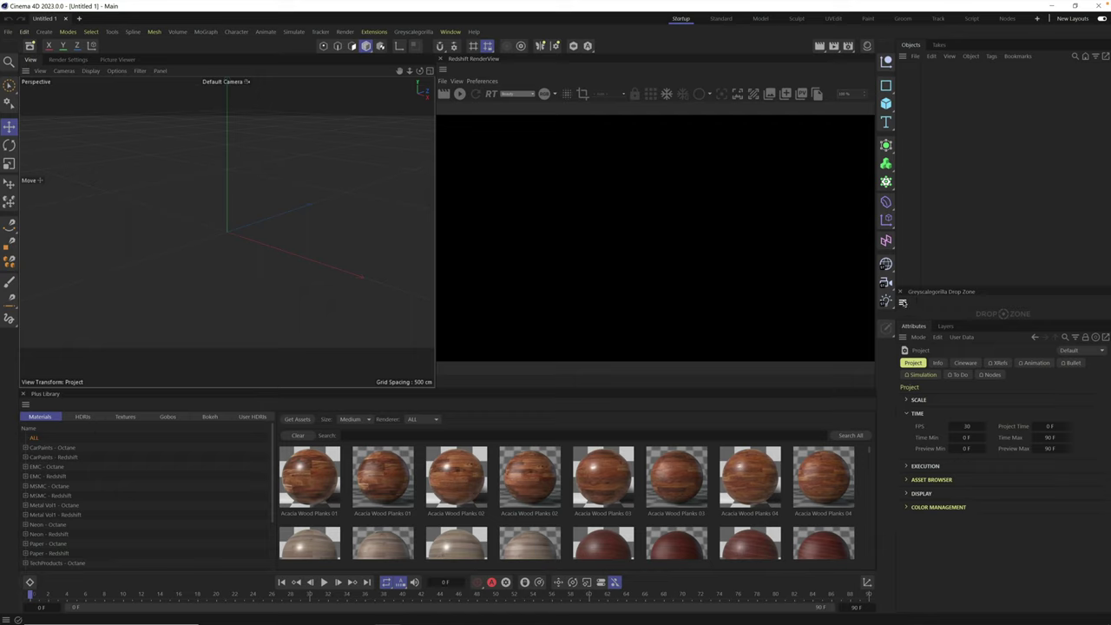
- Turn off Show Window Title for both the Drop Zone and Redshift RenderView panels
click(902, 303)
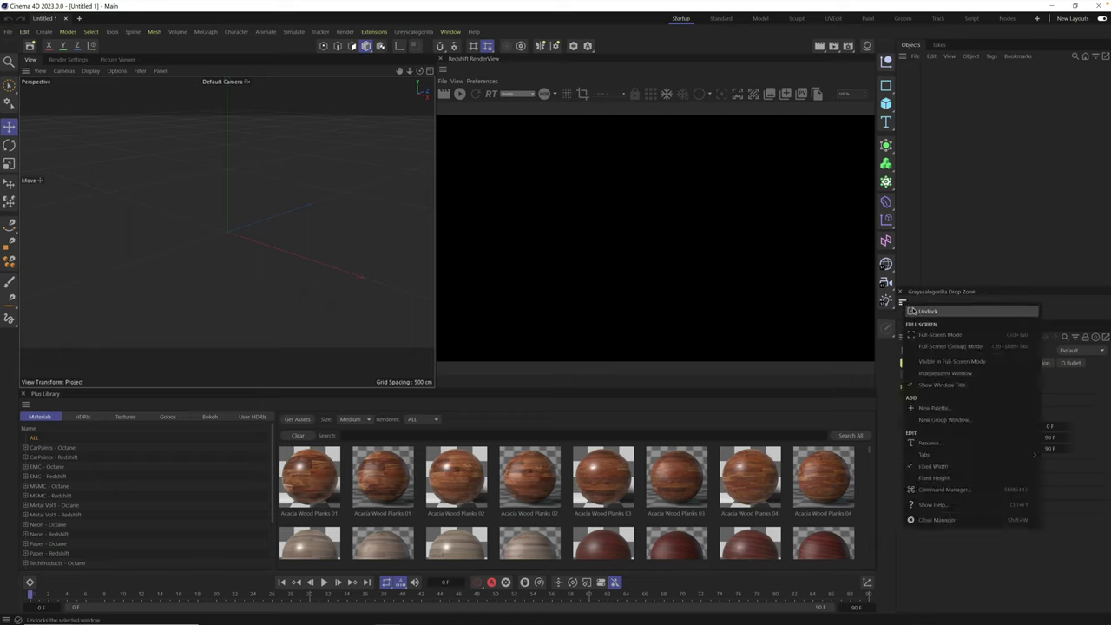
click(940, 386)
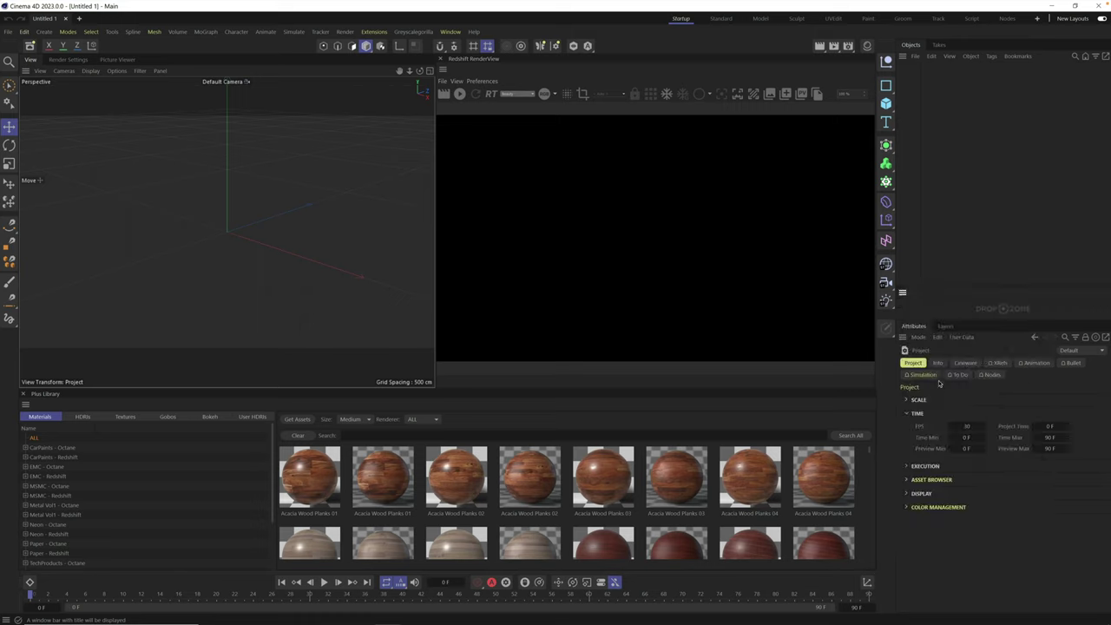
click(442, 70)
click(479, 153)
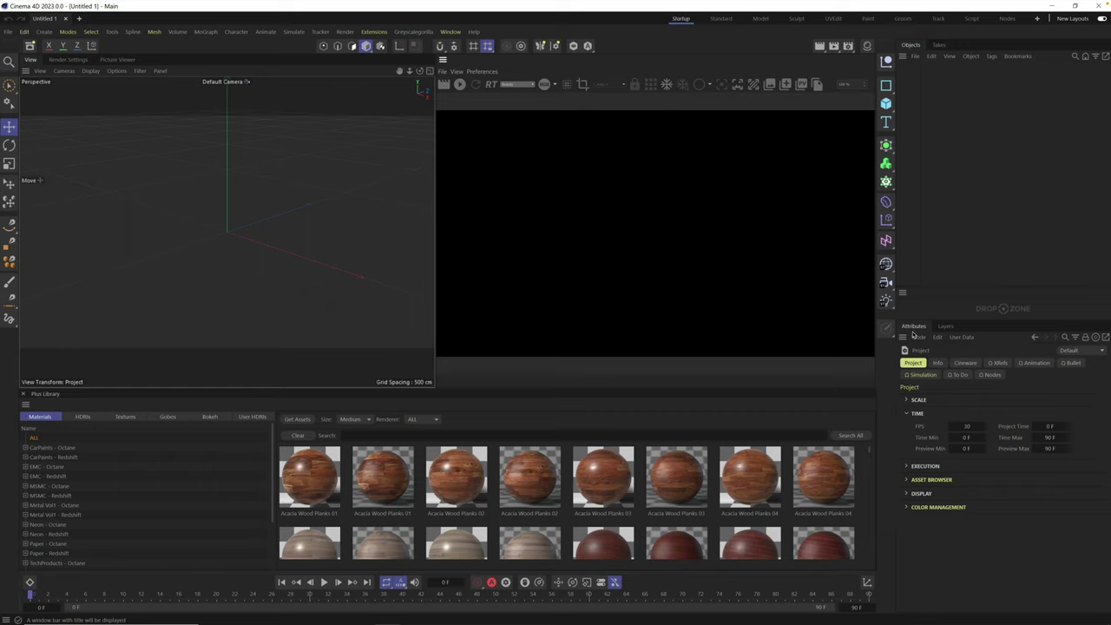
- Tear off GSG Lens Tools from Extensions > User Scripts as a floating palette and reposition it
click(382, 32)
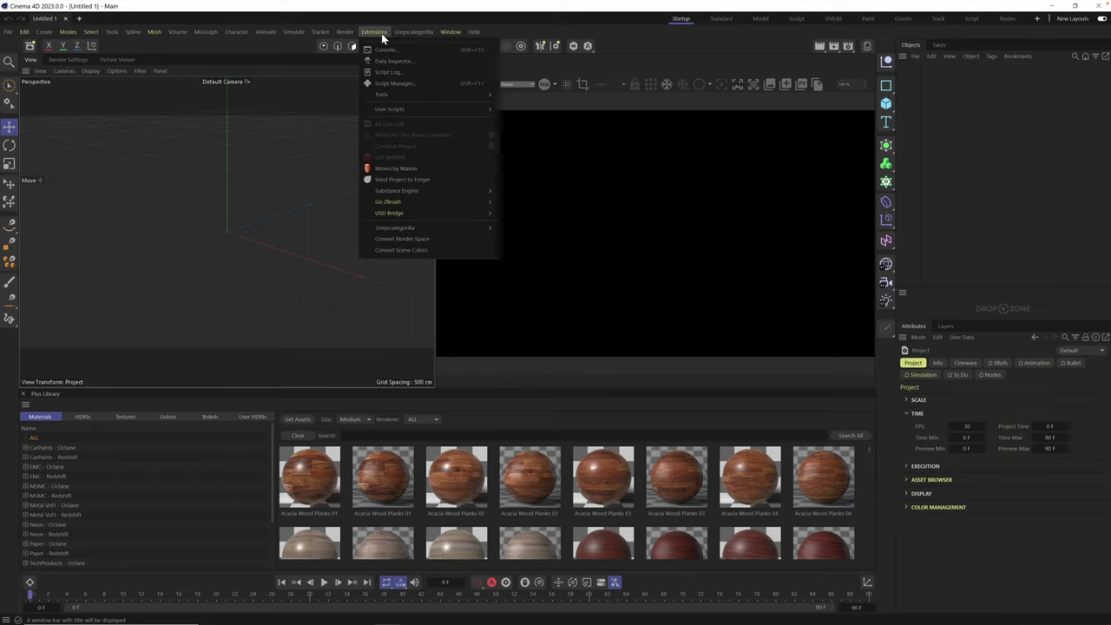
mouse_move(400, 109)
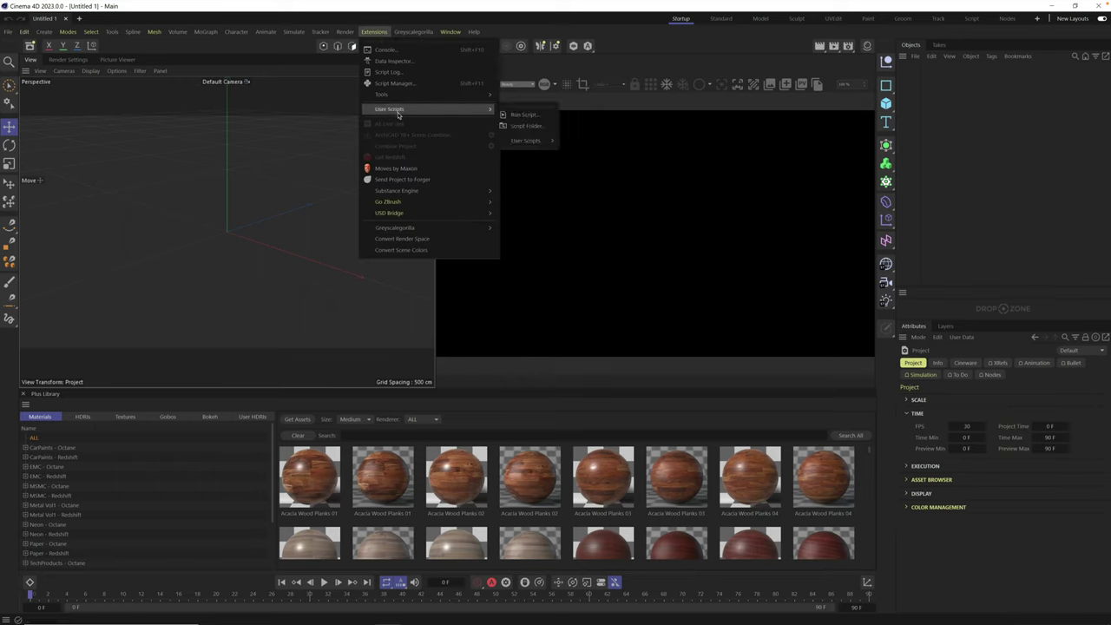
mouse_move(526, 141)
mouse_move(562, 143)
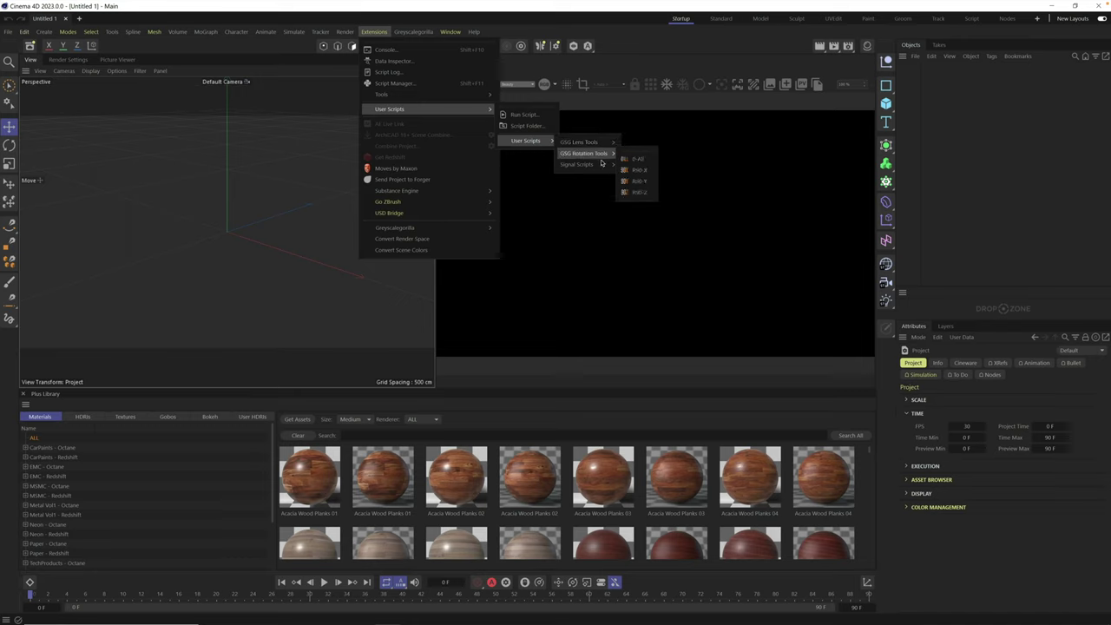
mouse_move(599, 167)
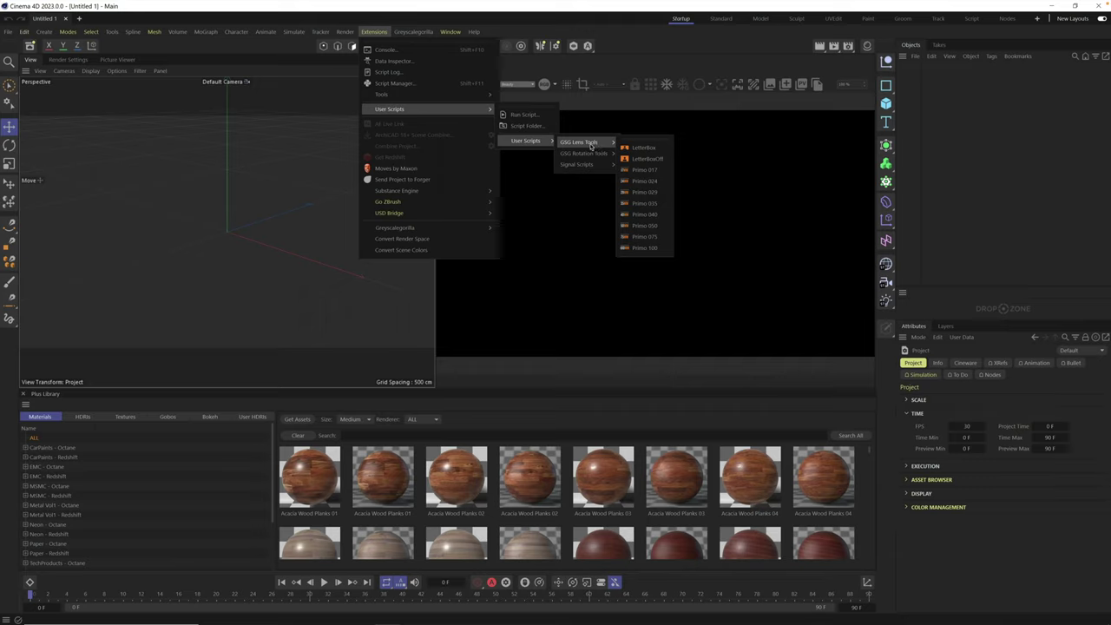
click(645, 141)
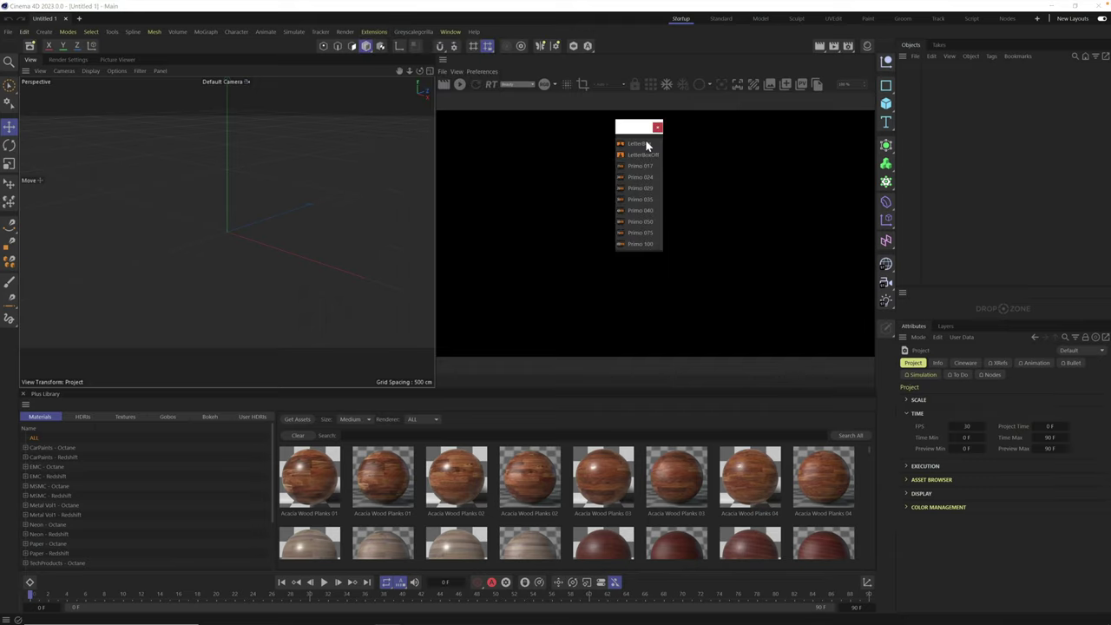
drag(637, 129, 732, 167)
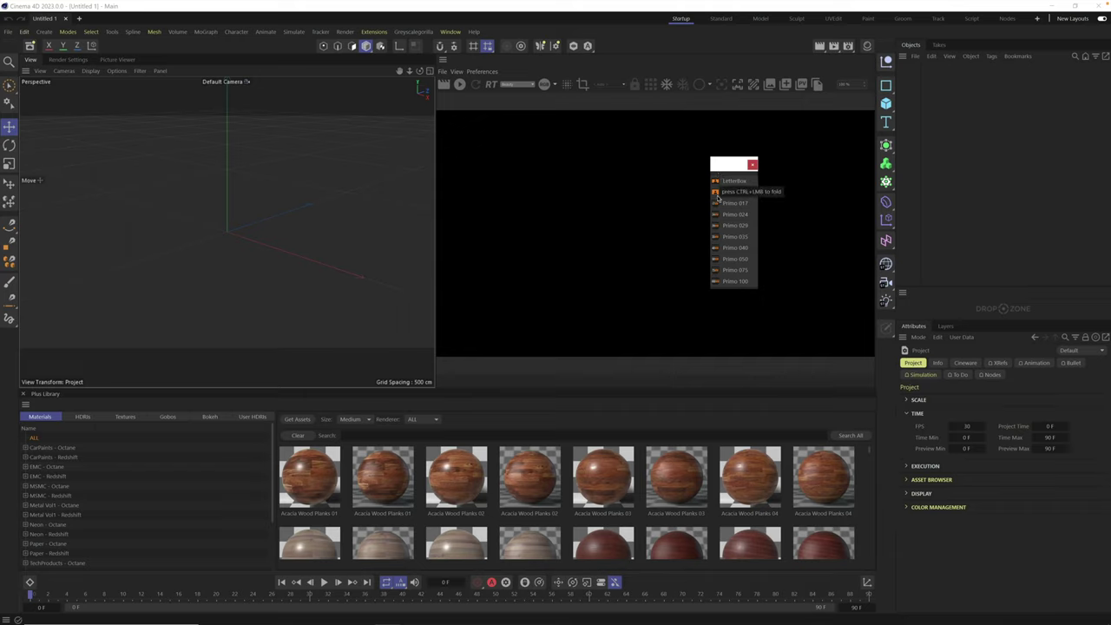
- Switch the lens palette to icons only, with Show > Text off, and try a larger icon size
right_click(726, 176)
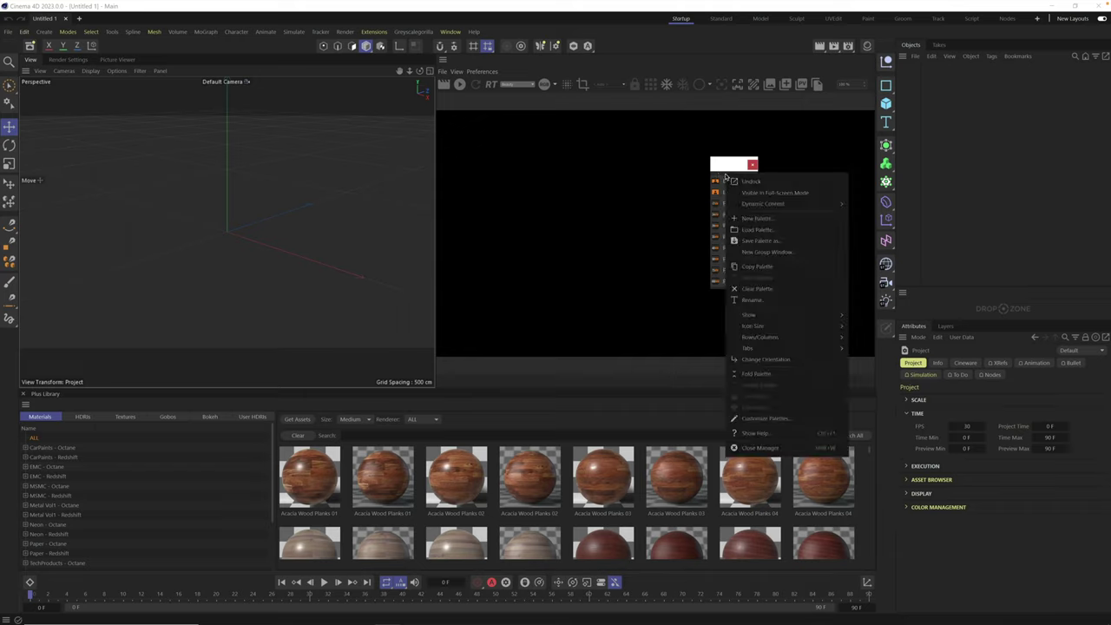
mouse_move(806, 318)
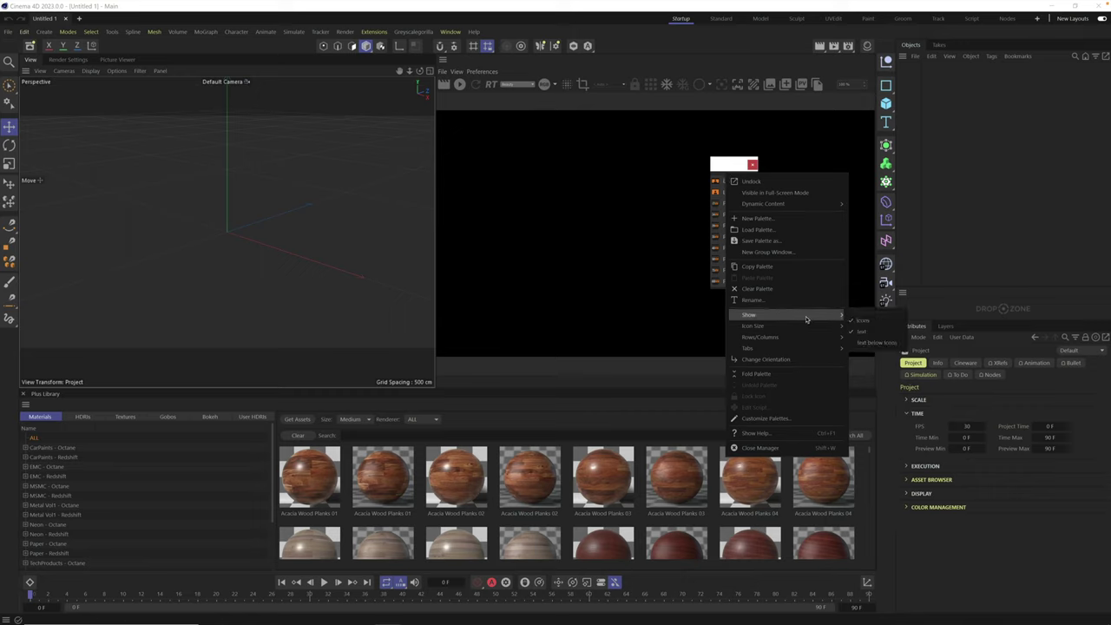
click(870, 332)
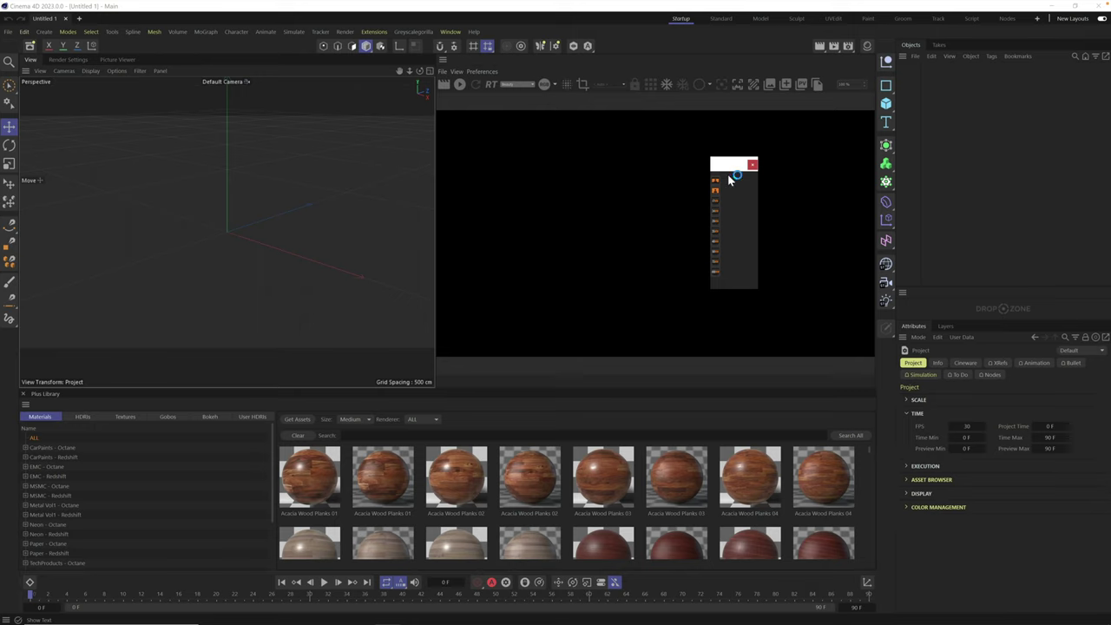
right_click(717, 177)
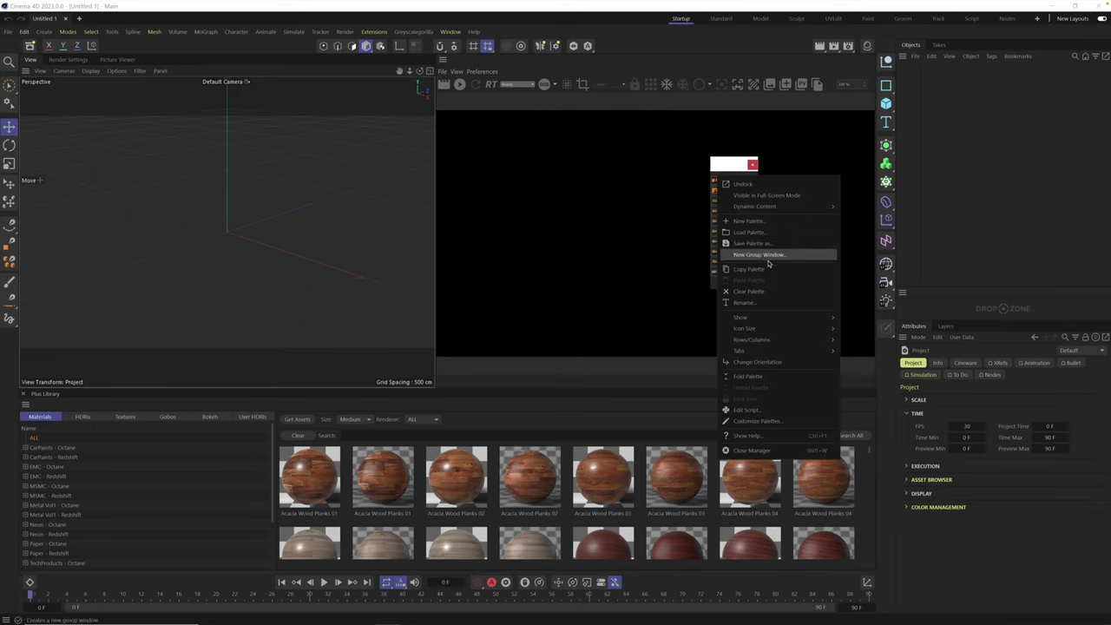
mouse_move(778, 329)
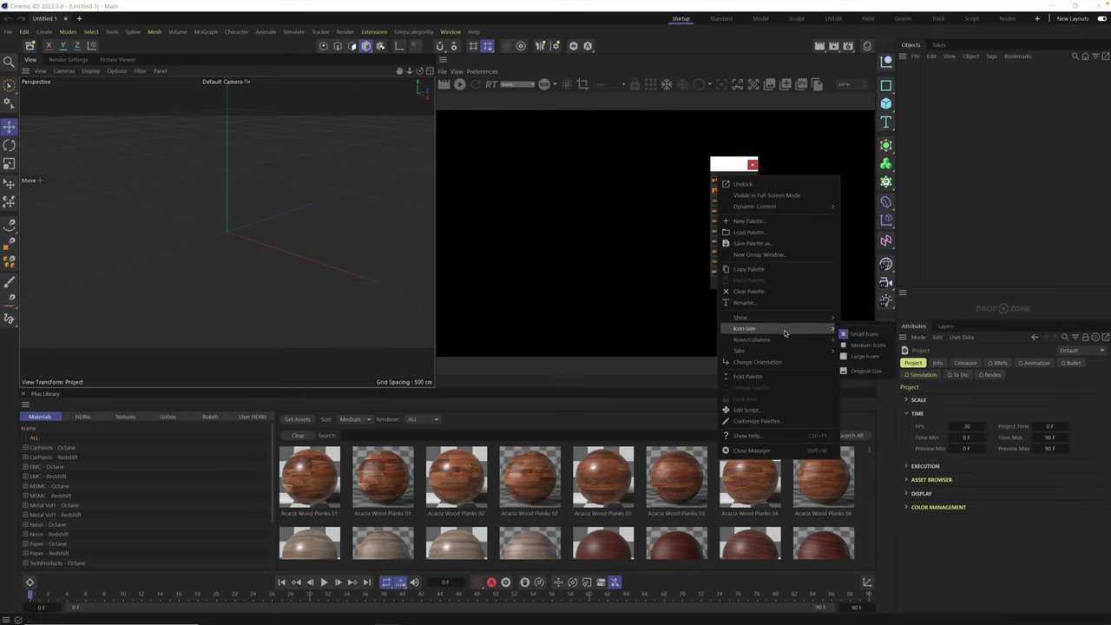
click(867, 356)
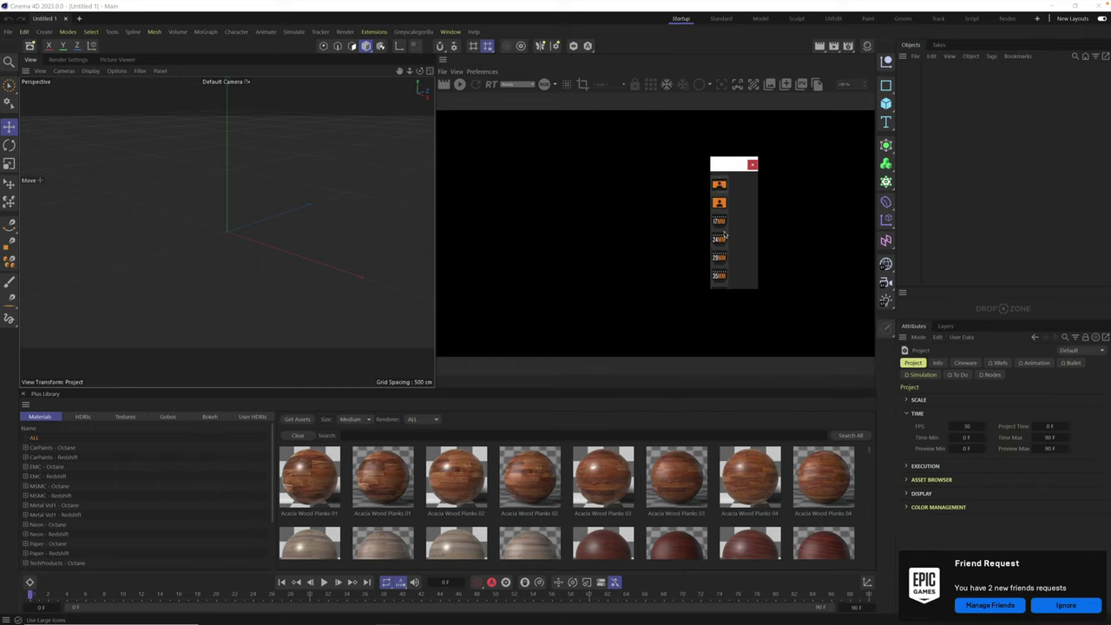
click(1037, 606)
- Set the palette to Medium Icons, horizontal, and dock it above Attributes under a taller Objects panel
right_click(719, 176)
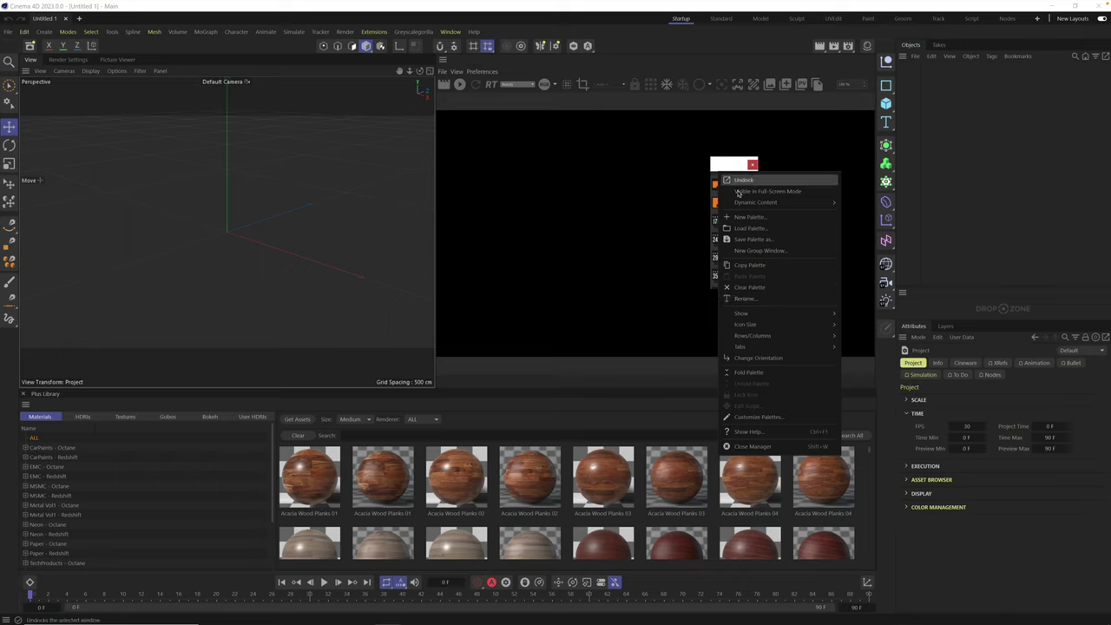
mouse_move(782, 328)
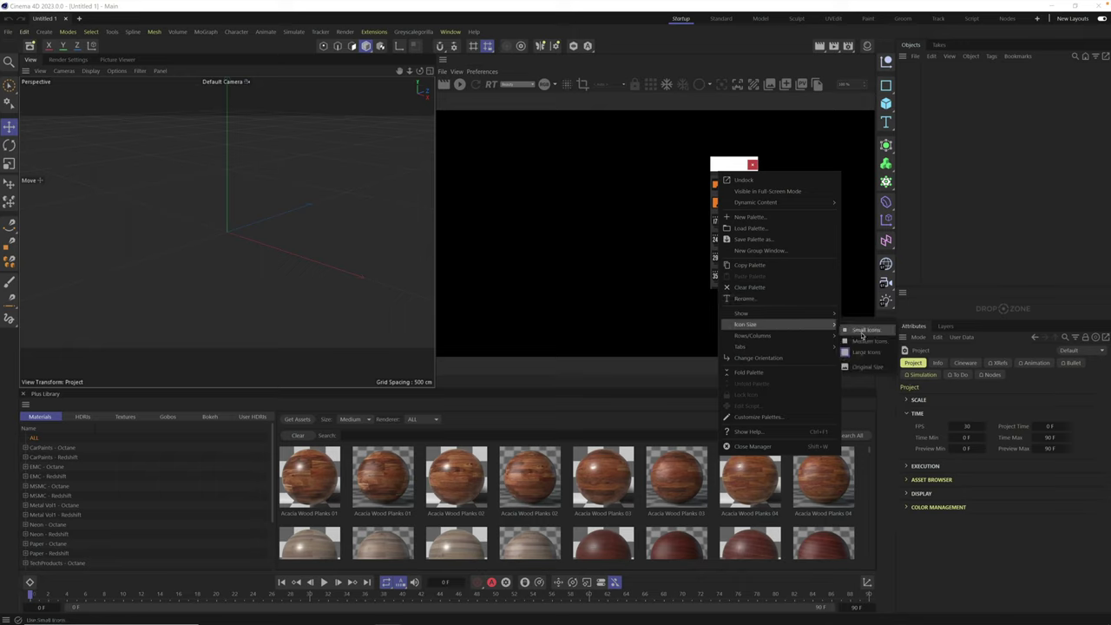
click(864, 341)
right_click(718, 179)
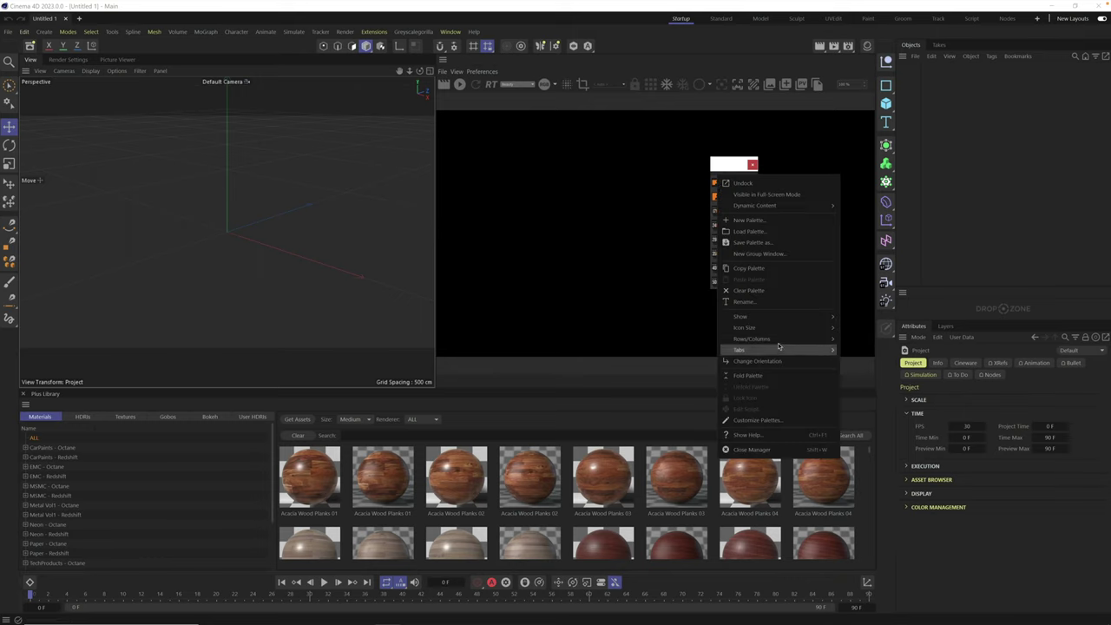
mouse_move(795, 339)
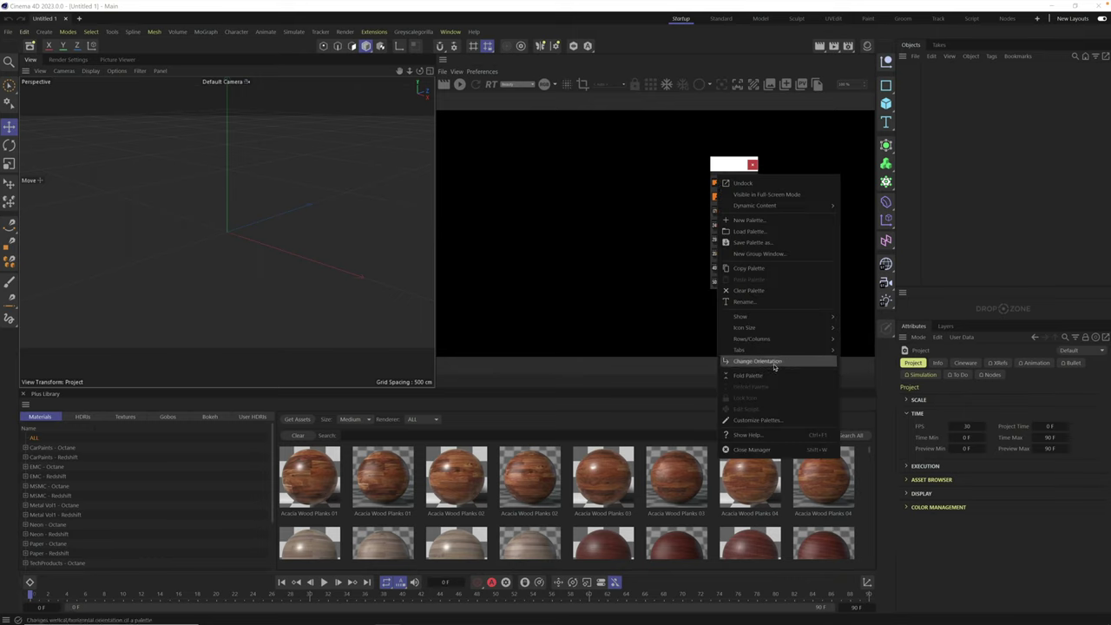
click(772, 363)
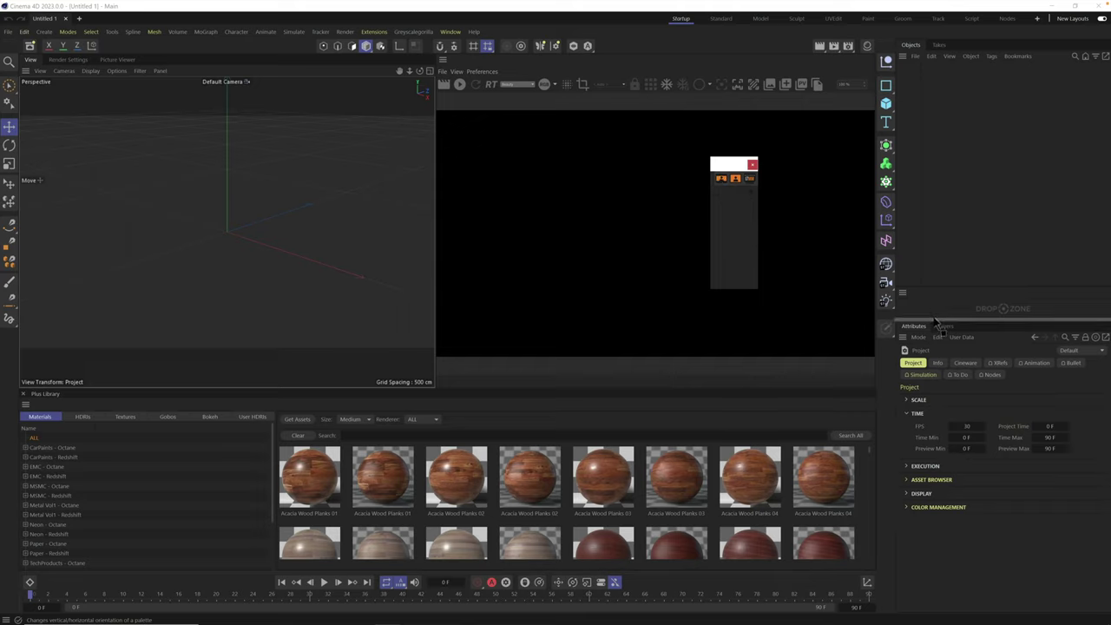
drag(936, 322, 935, 323)
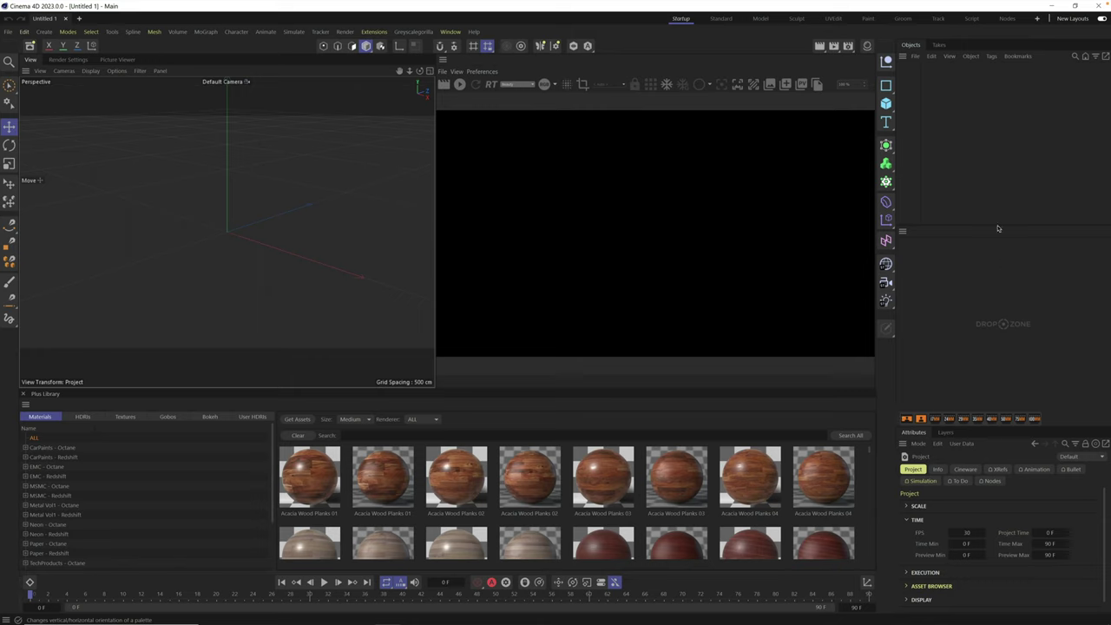
drag(995, 226, 986, 375)
- Tear off the GSG Rotation Tools user script menu as a floating palette
click(418, 34)
mouse_move(374, 32)
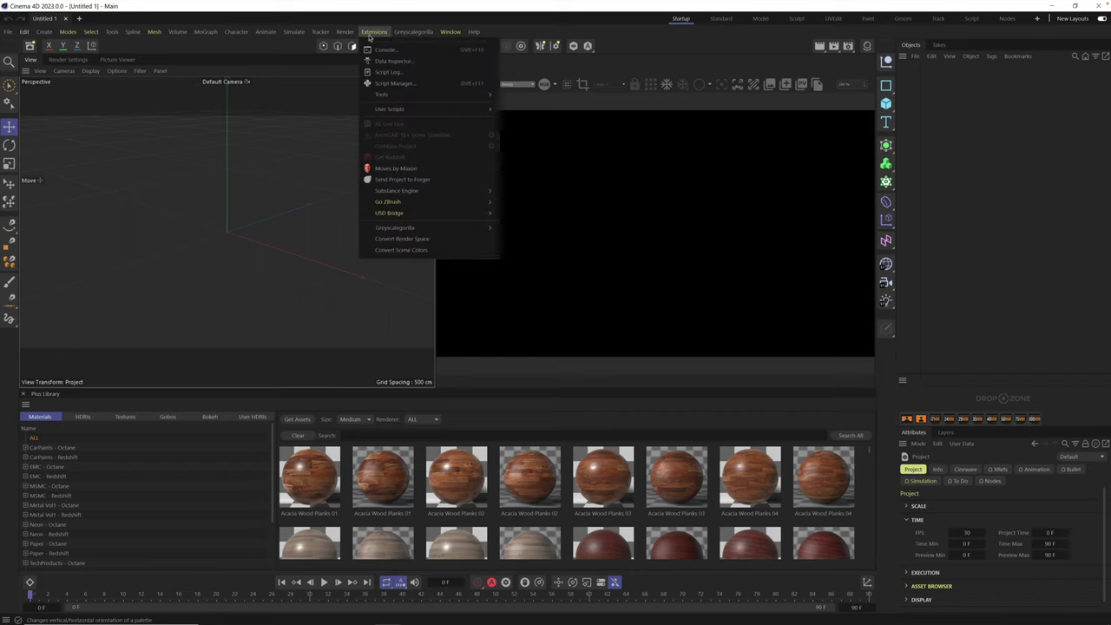
mouse_move(487, 112)
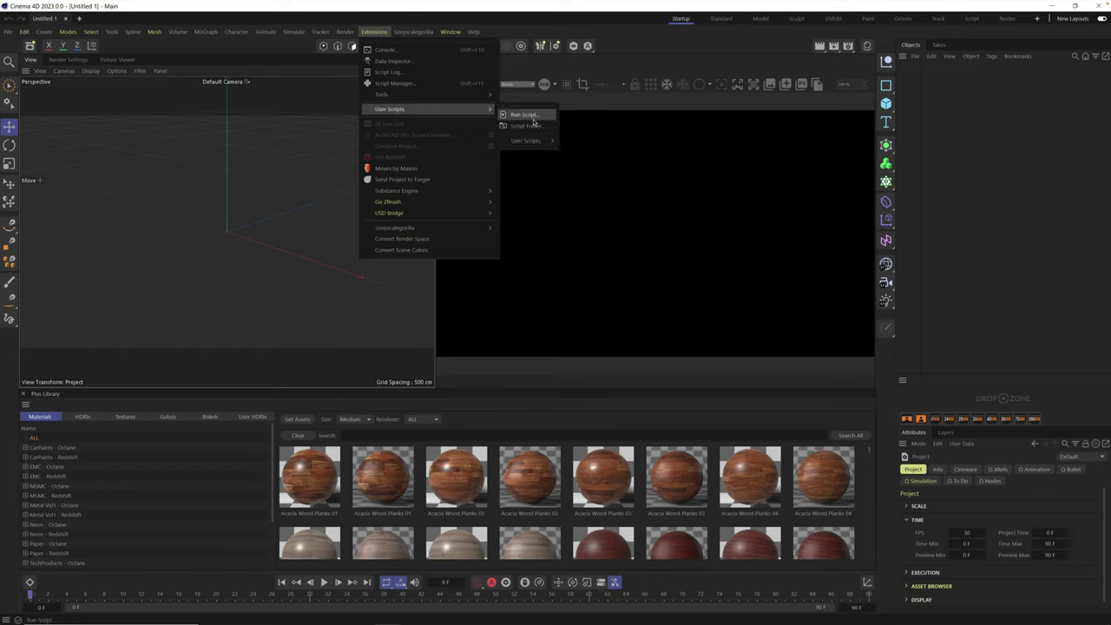
mouse_move(525, 141)
mouse_move(584, 153)
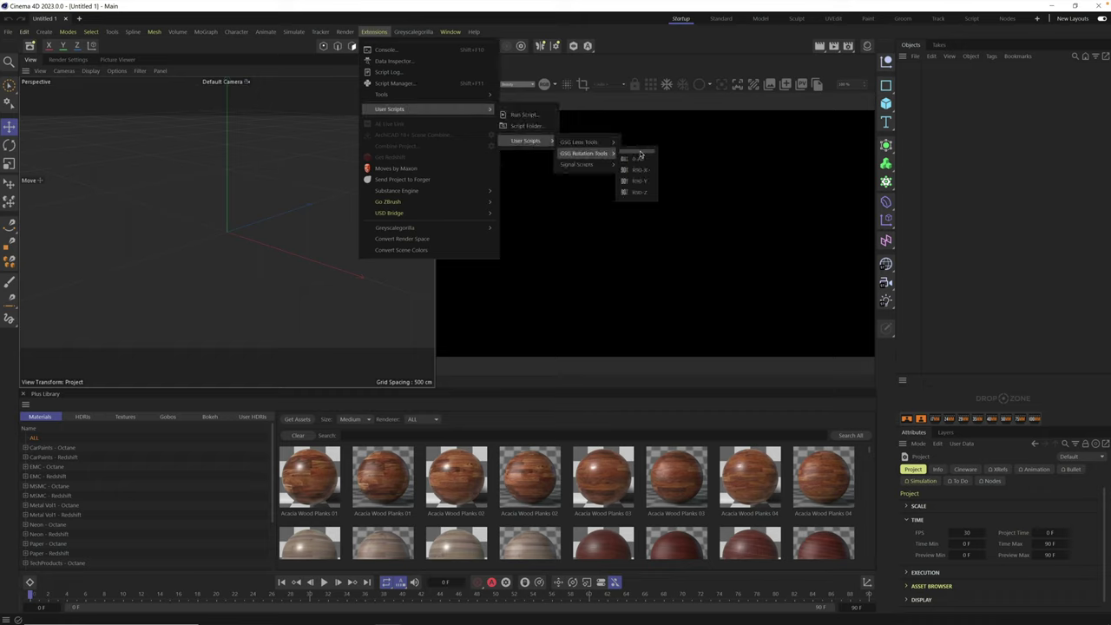
click(629, 153)
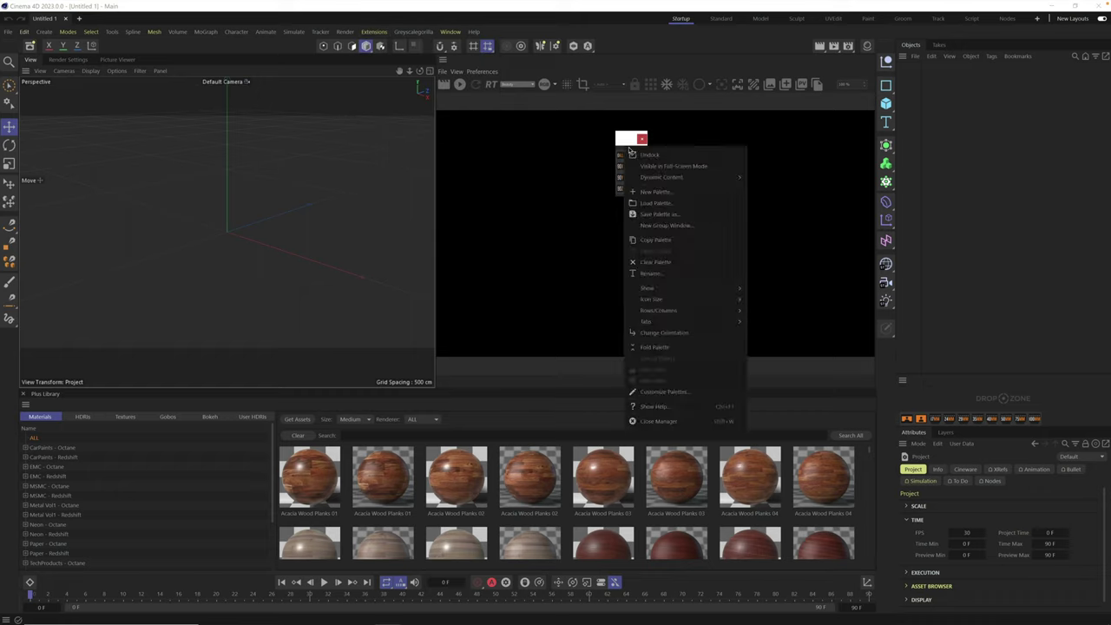
- Make the floating palette vertical with text labels hidden, and move it toward the Drop Zone
right_click(621, 152)
click(677, 334)
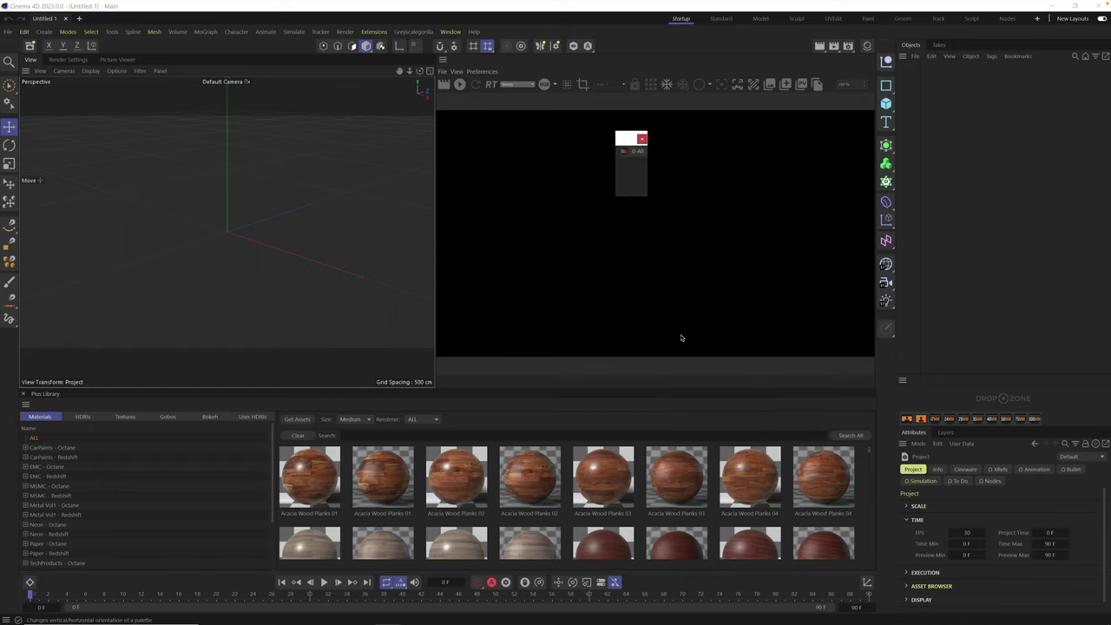
right_click(619, 154)
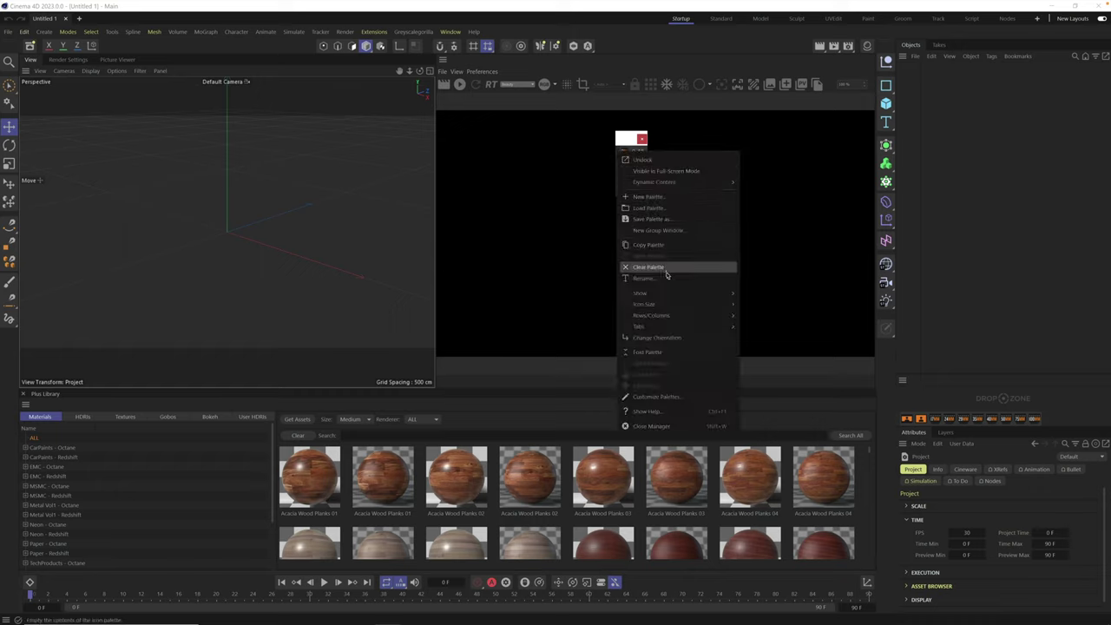
mouse_move(693, 306)
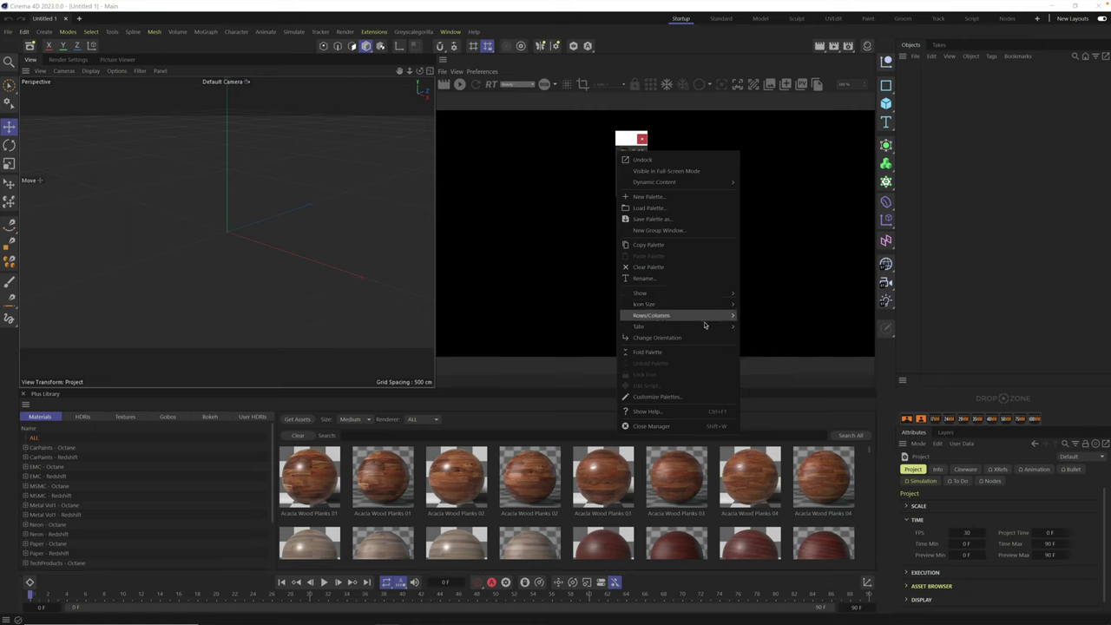
mouse_move(707, 331)
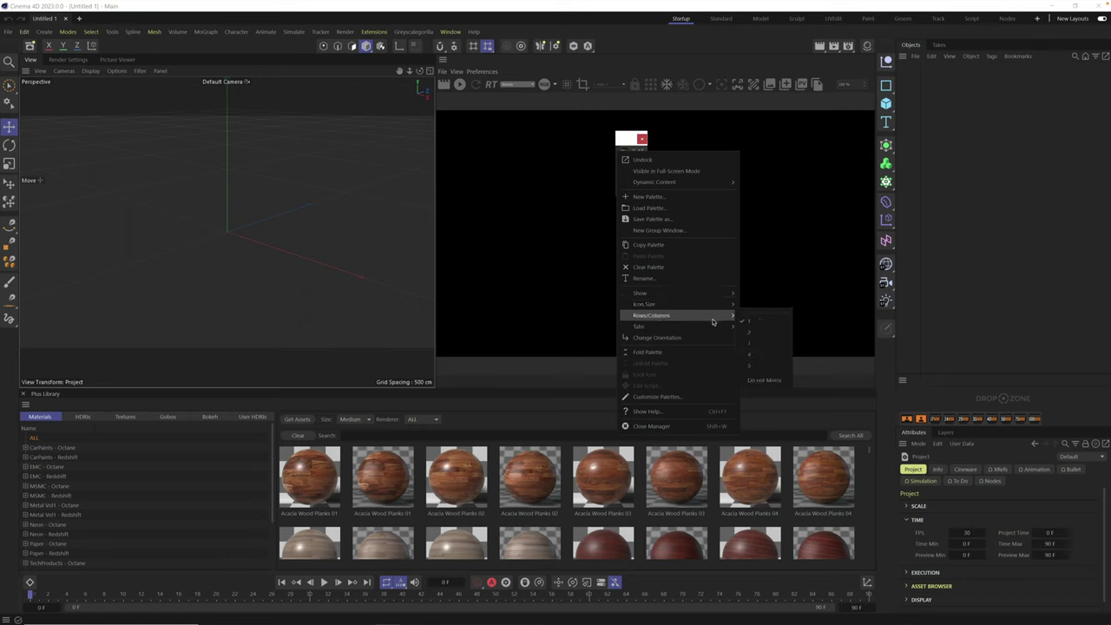
click(755, 310)
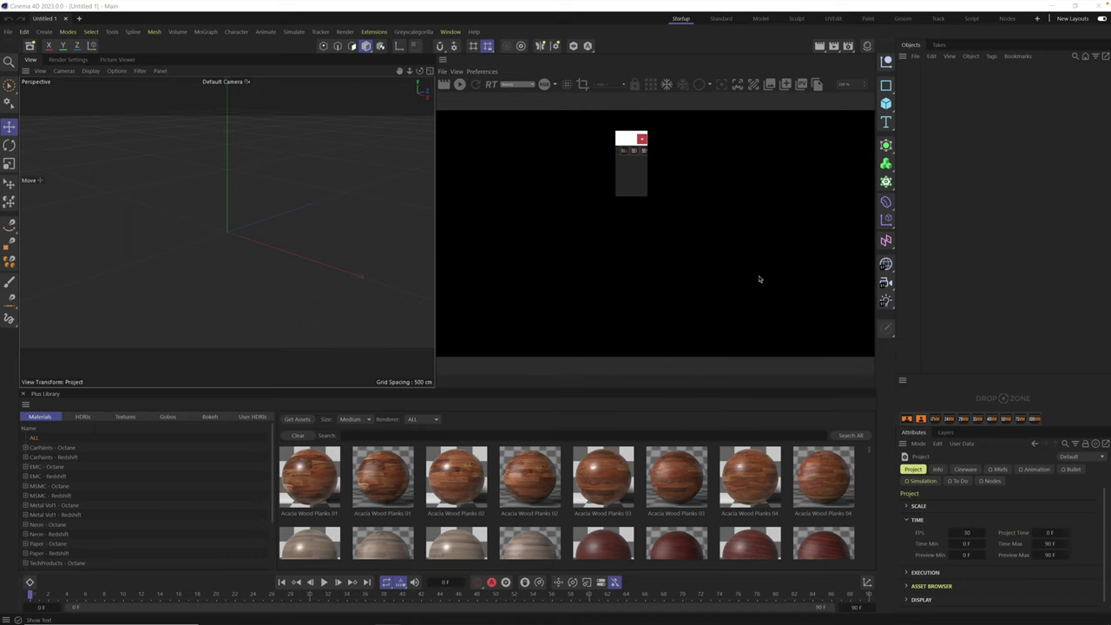
drag(726, 217, 899, 421)
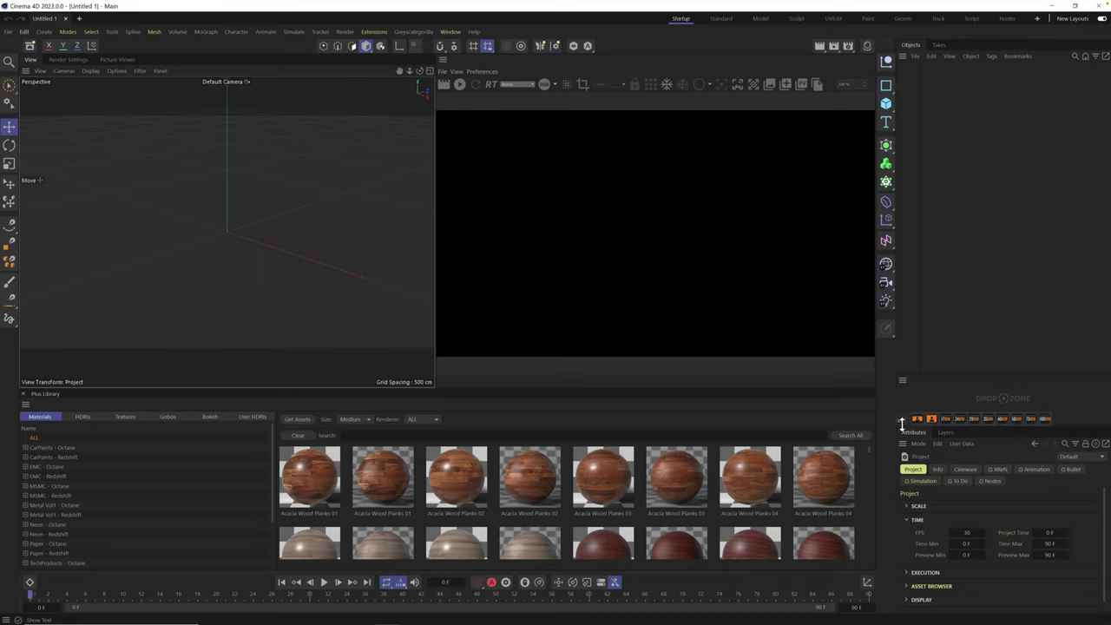
- Change the docked palette's orientation and narrow the lens palette beside it
click(901, 419)
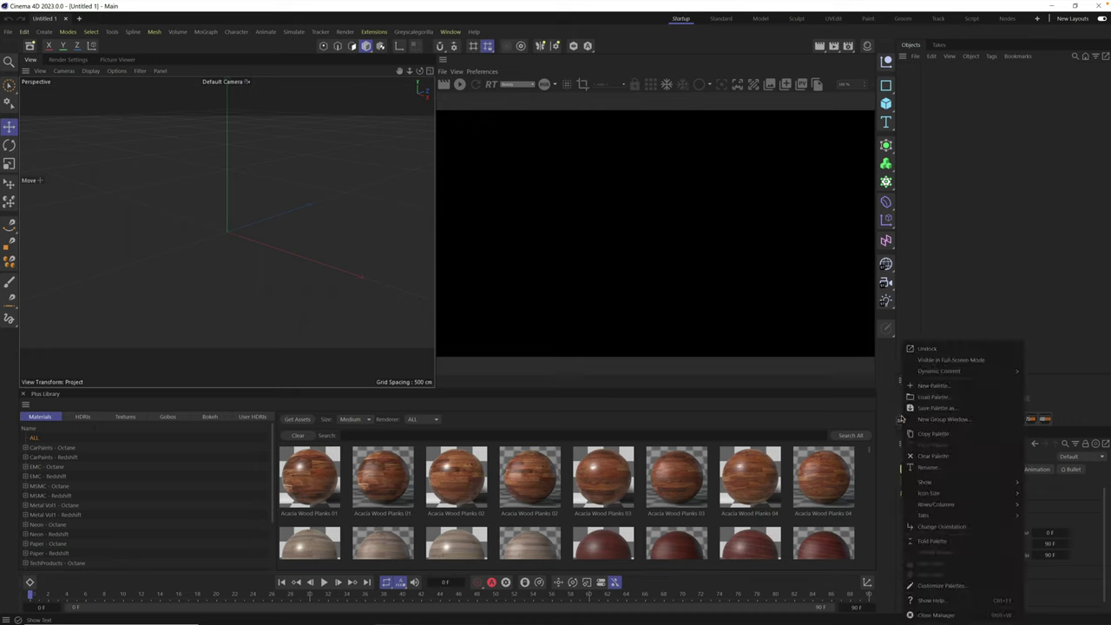
click(954, 527)
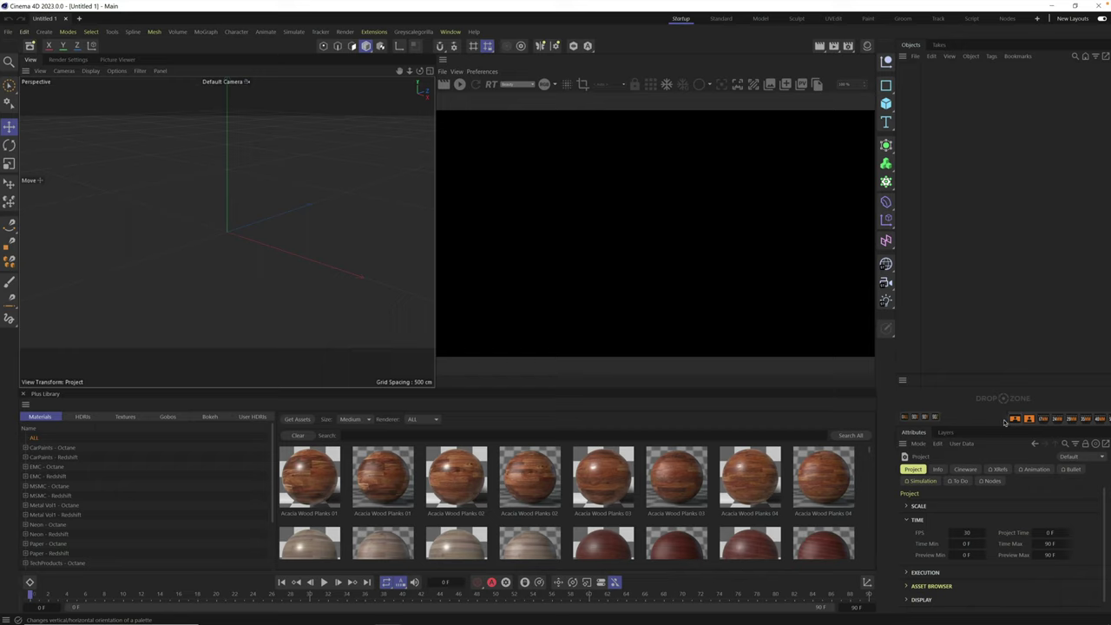
drag(1004, 422, 948, 420)
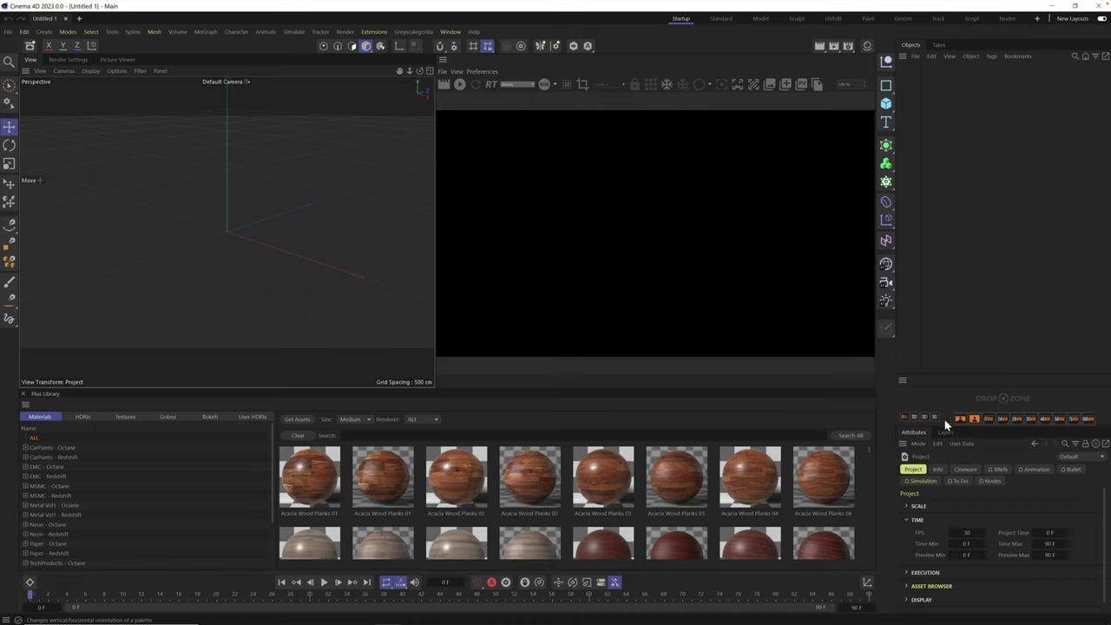
- Switch the rotation palette to Medium Icons, widen it to reveal 90Z, and add a Plane
right_click(897, 423)
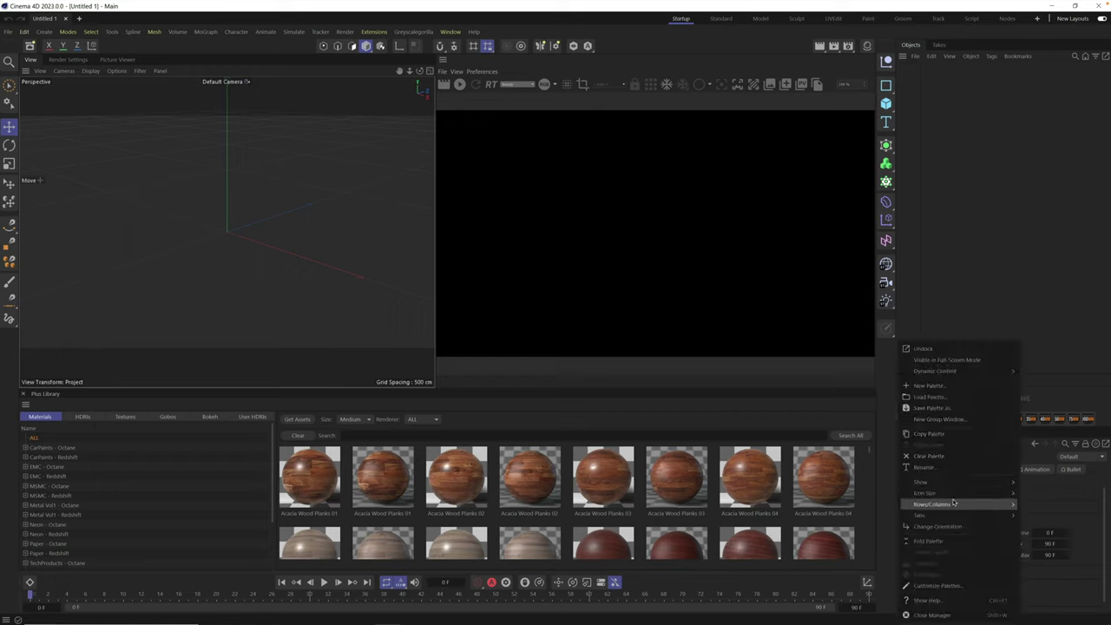
mouse_move(956, 493)
click(1038, 510)
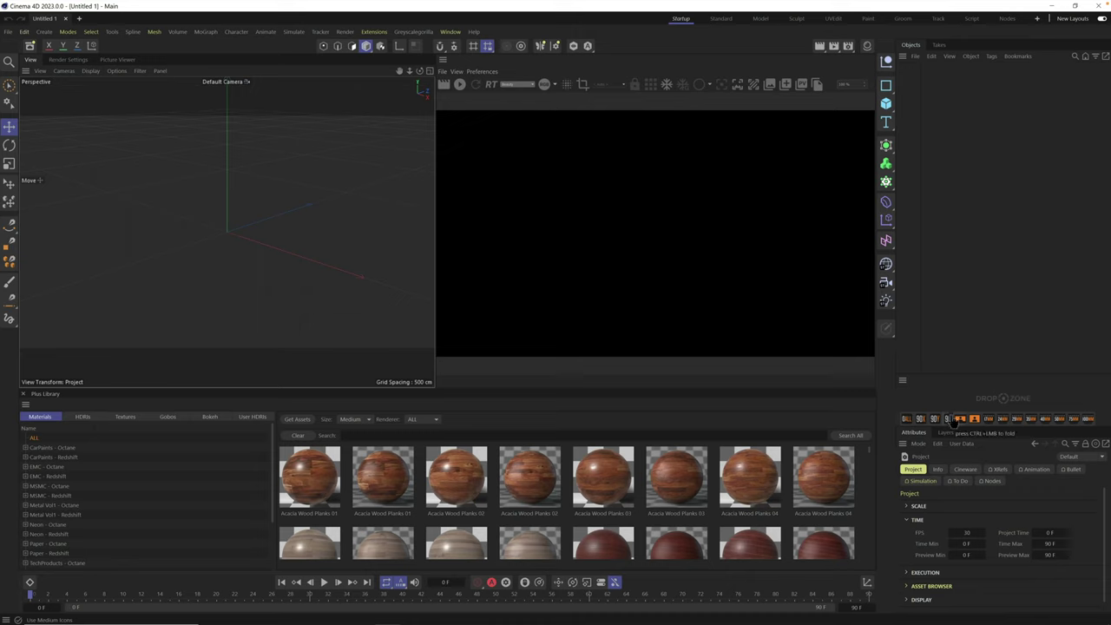
drag(950, 418, 961, 421)
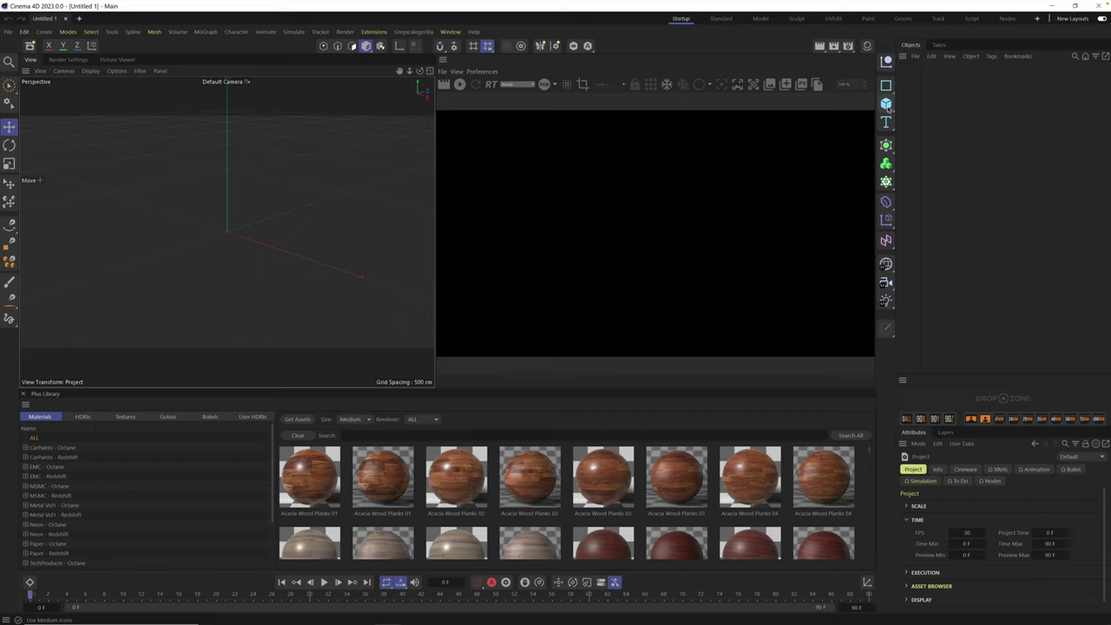
drag(885, 103, 916, 142)
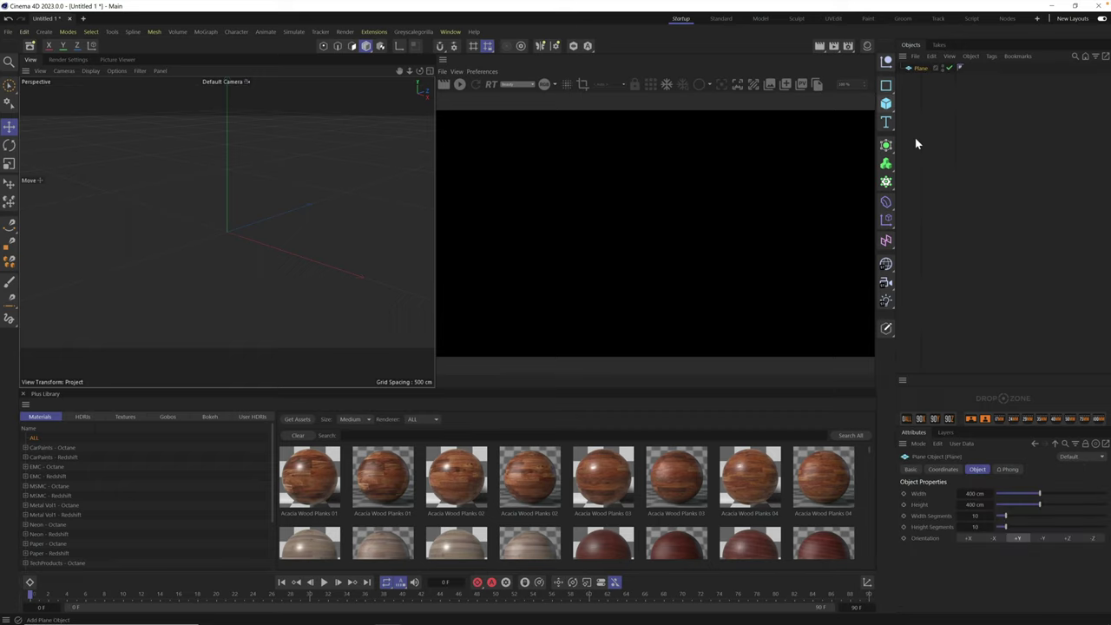
- Test the 90° rotation buttons on the plane, delete it, and raise the Drop Zone row
click(921, 420)
click(920, 419)
click(921, 419)
click(934, 419)
click(949, 419)
click(949, 419)
click(949, 419)
click(908, 419)
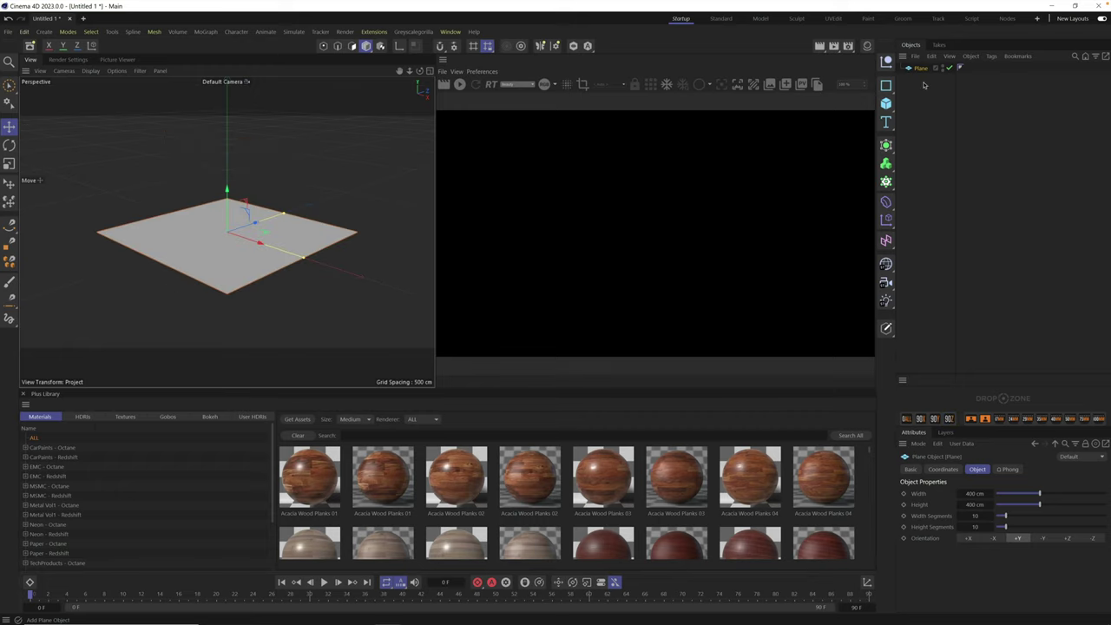
key(Delete)
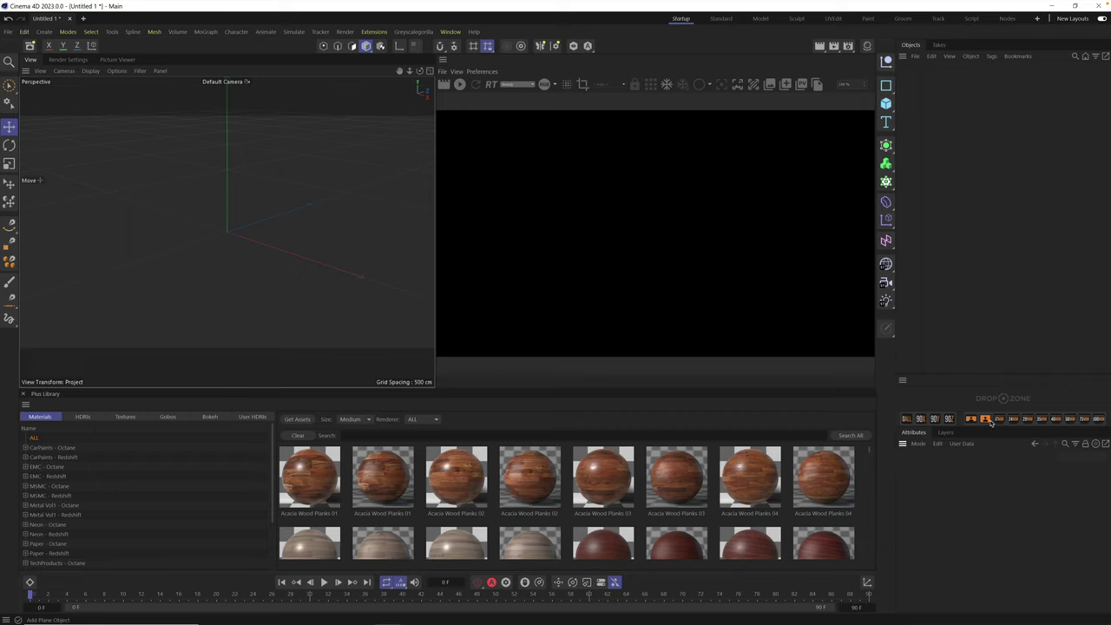
drag(988, 425, 989, 354)
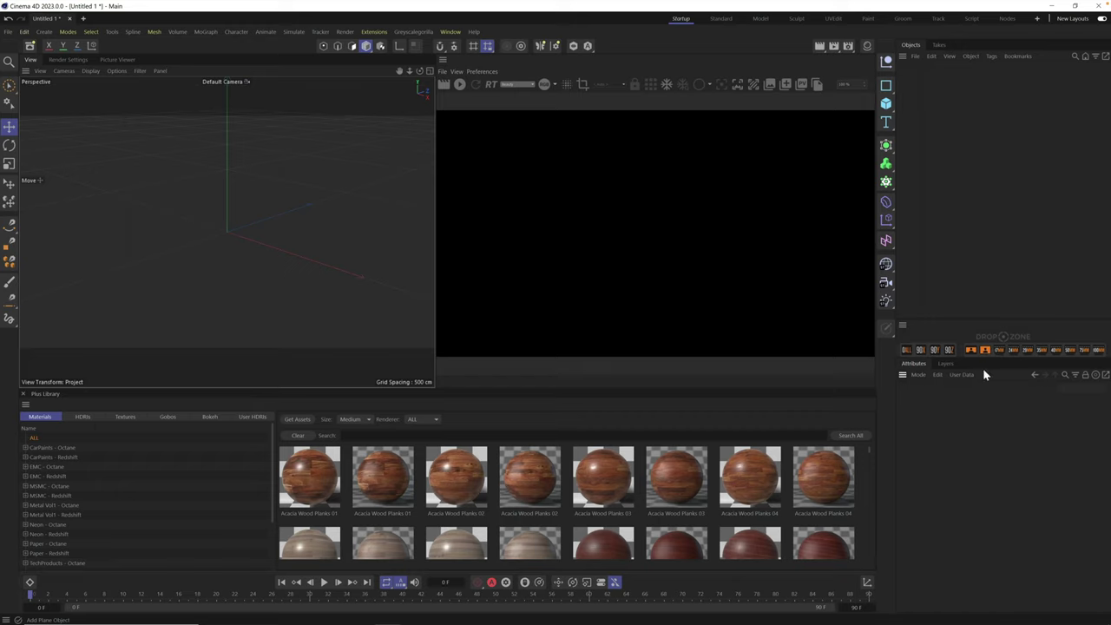
- Save the current arrangement as the startup layout
click(453, 33)
mouse_move(482, 52)
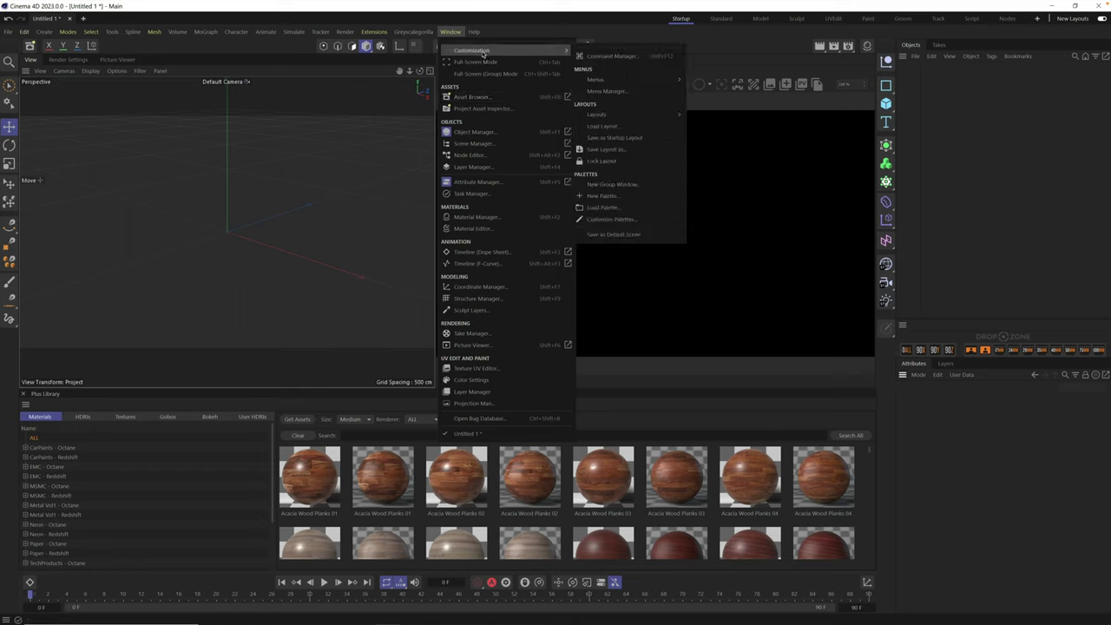
click(621, 139)
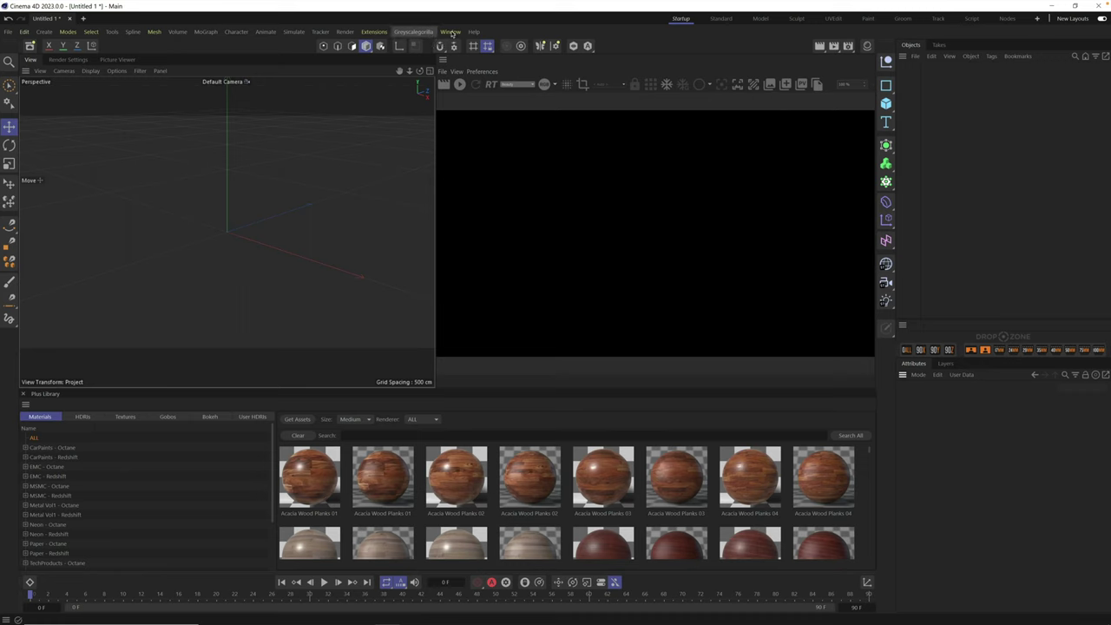
- Save the layout under the name 'RedshiftGSG'
click(450, 32)
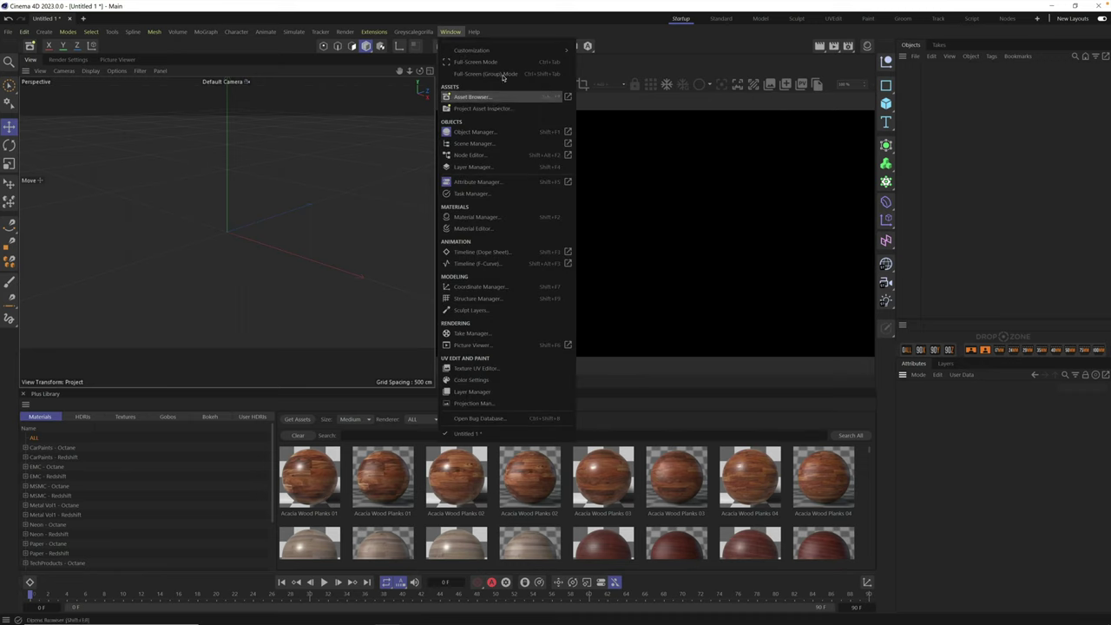
mouse_move(510, 54)
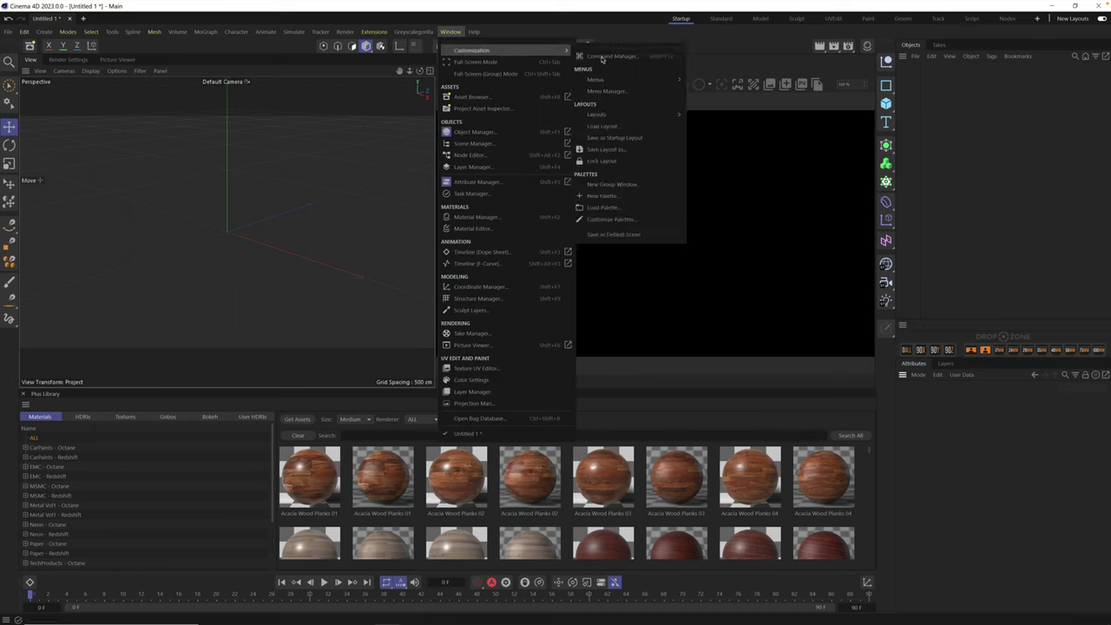
click(630, 151)
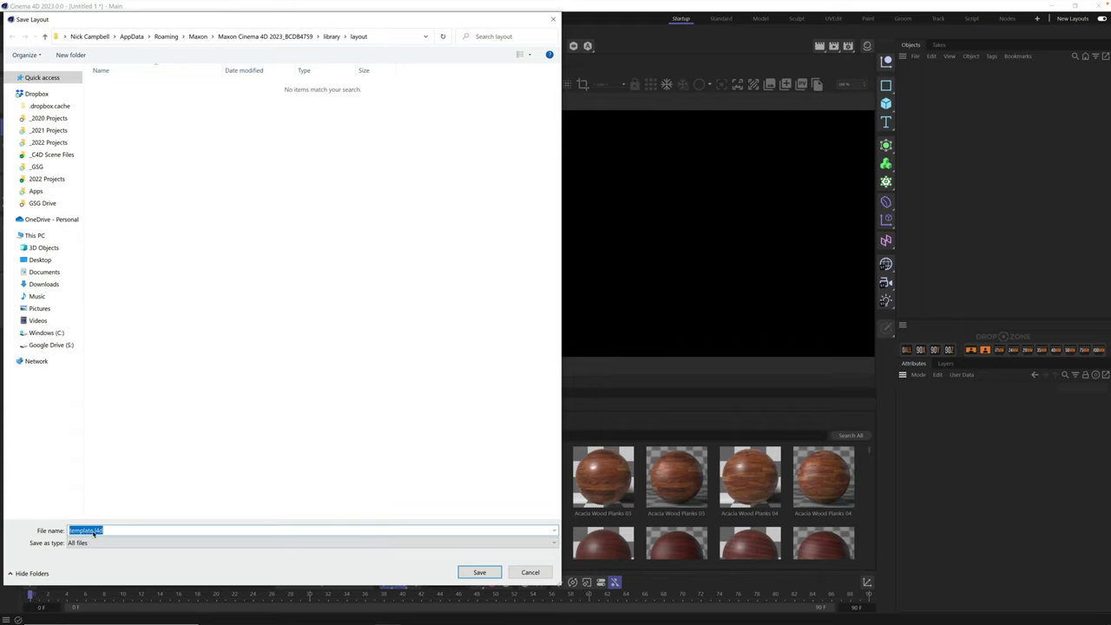
click(94, 530)
double_click(85, 530)
text(RedshiftGSG)
key(Return)
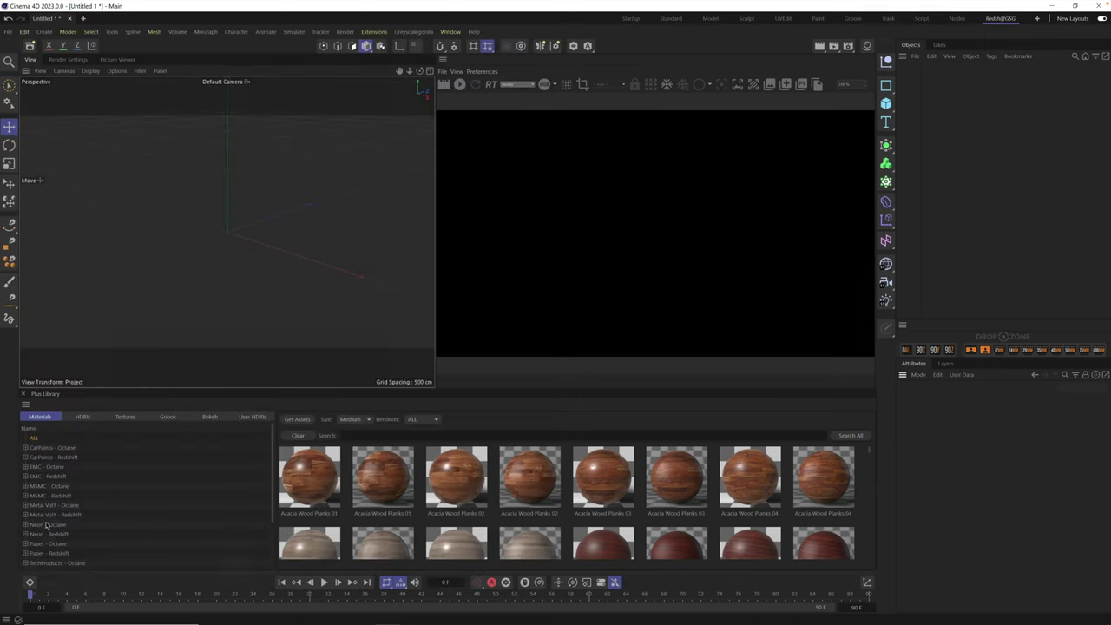
click(817, 21)
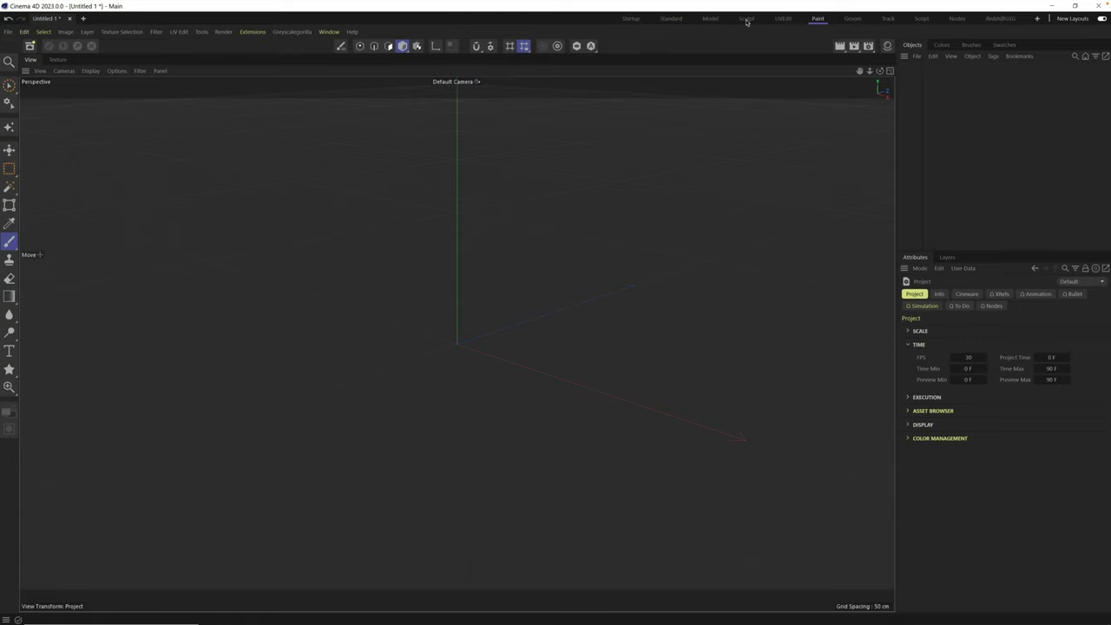
click(747, 19)
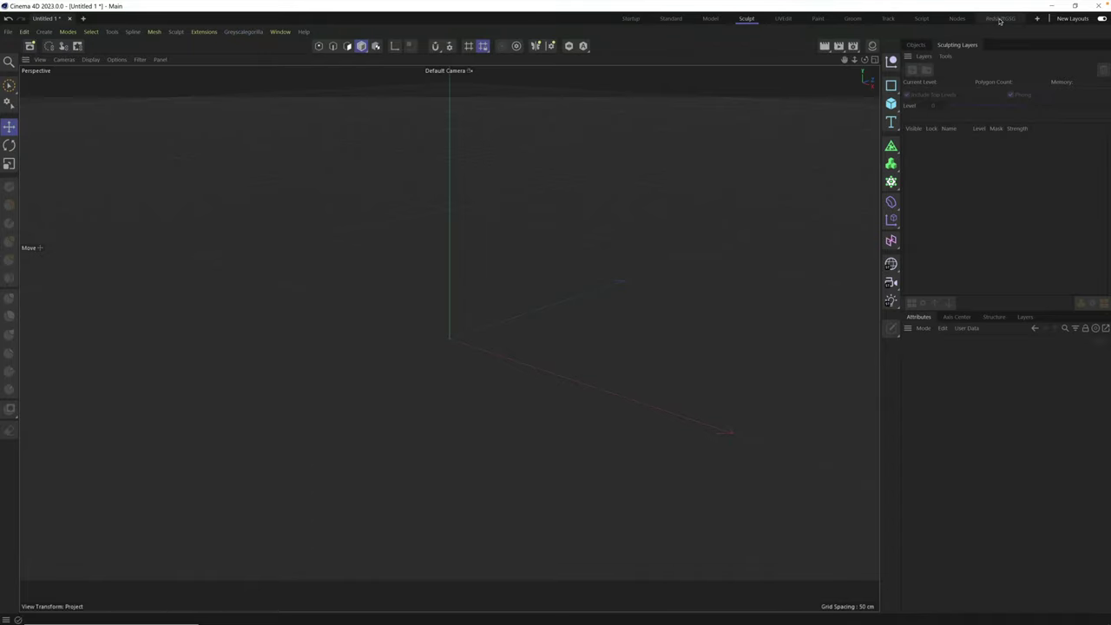
click(999, 19)
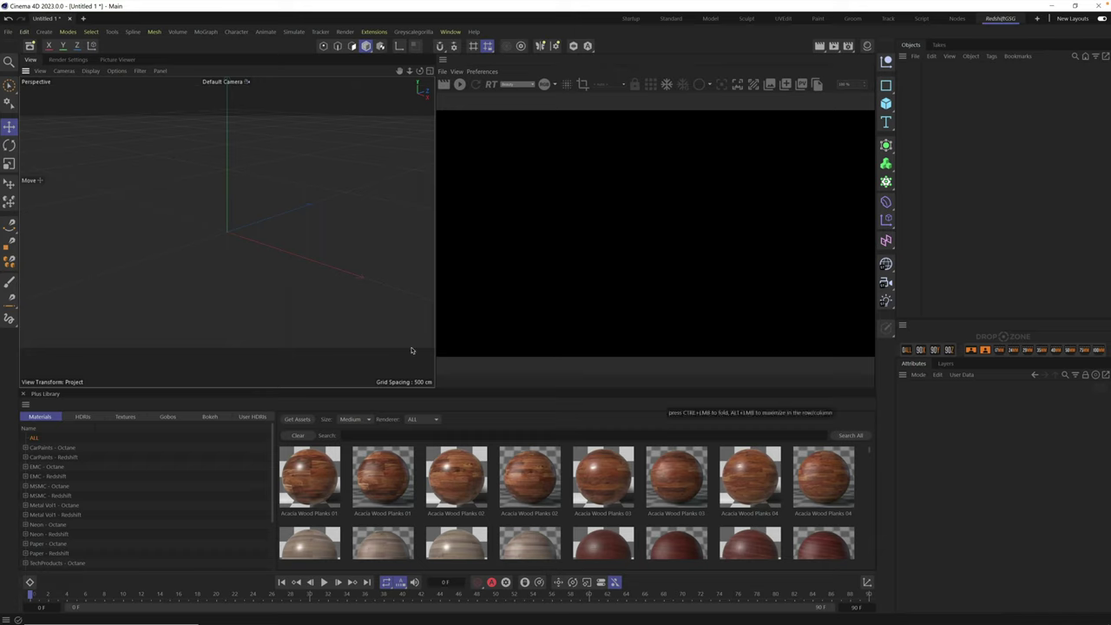
click(447, 432)
text(metal)
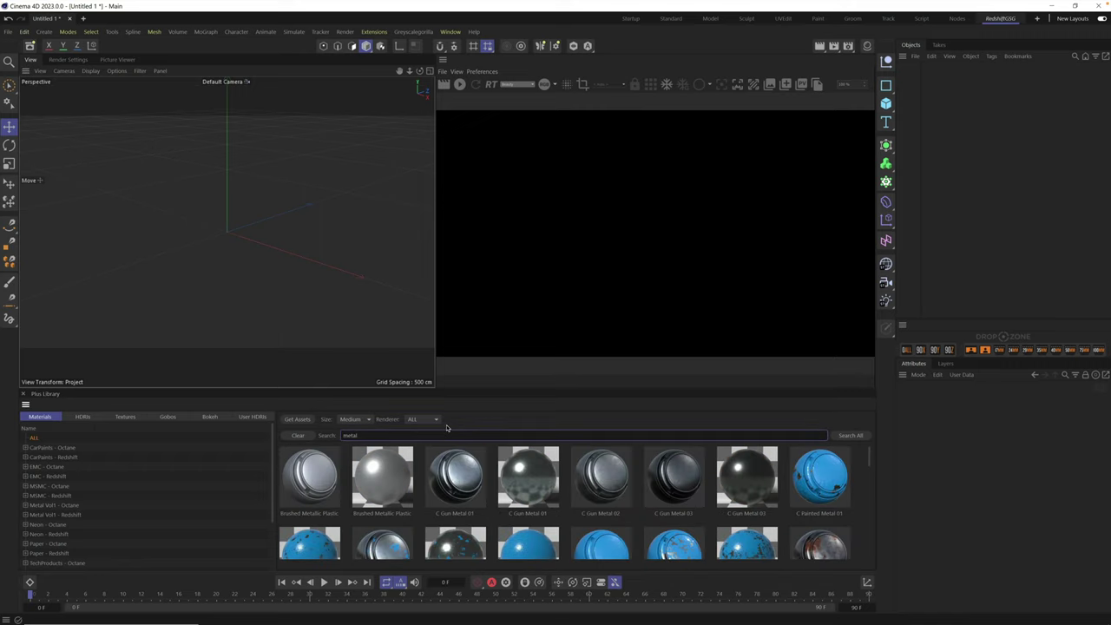
key(BackSpace)
key(BackSpace)
key(BackSpace)
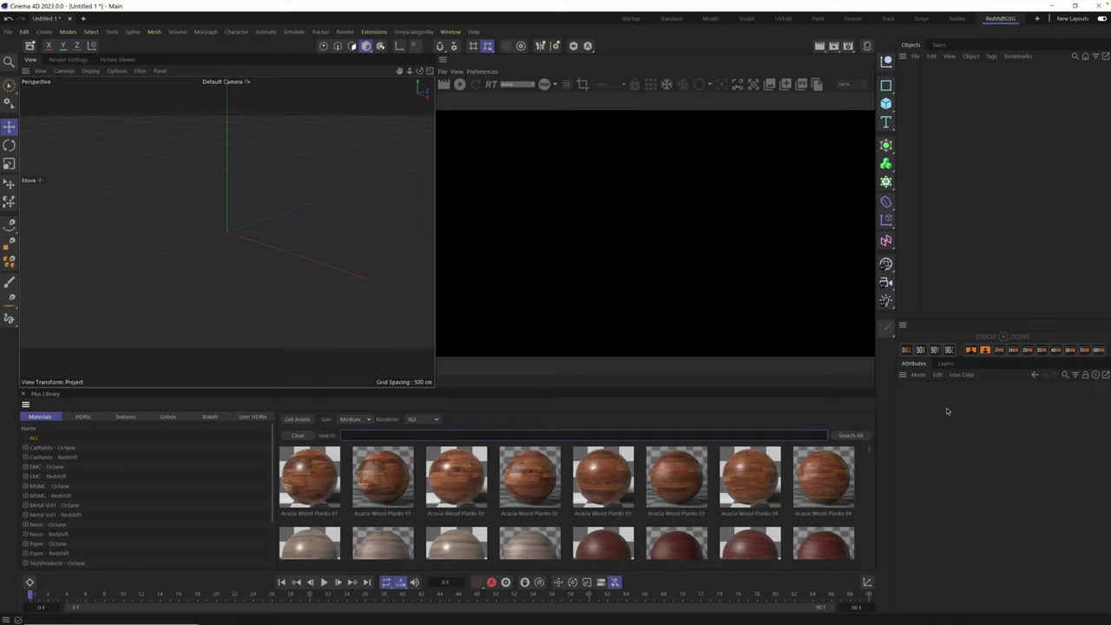
- Add a Cube and drop its Size X parameter onto the Drop Zone to create a Signal tag
click(886, 104)
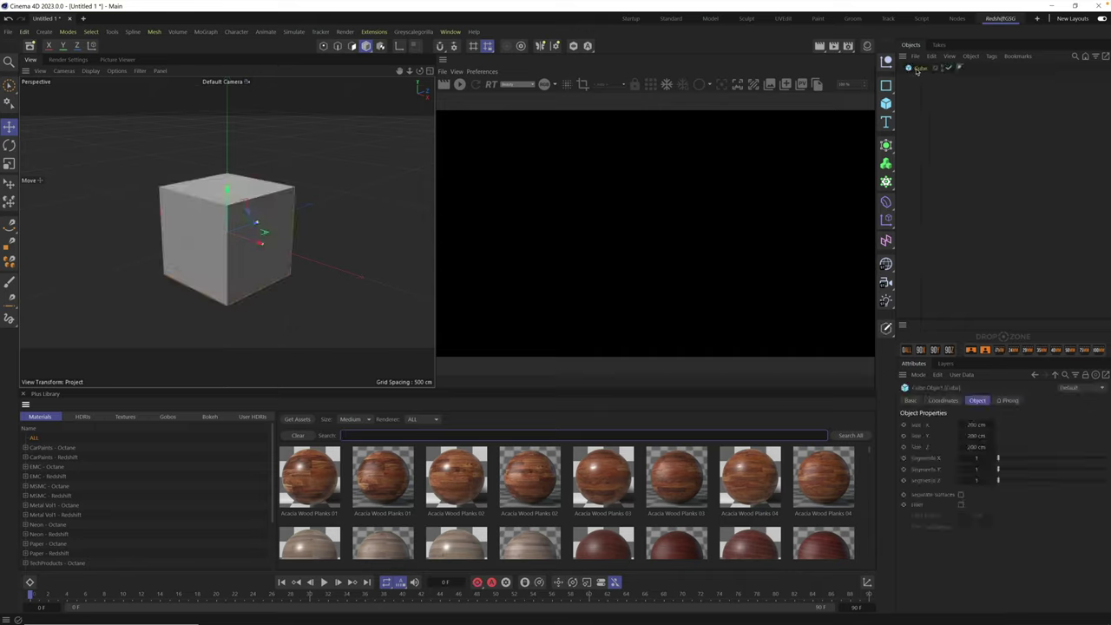
click(919, 69)
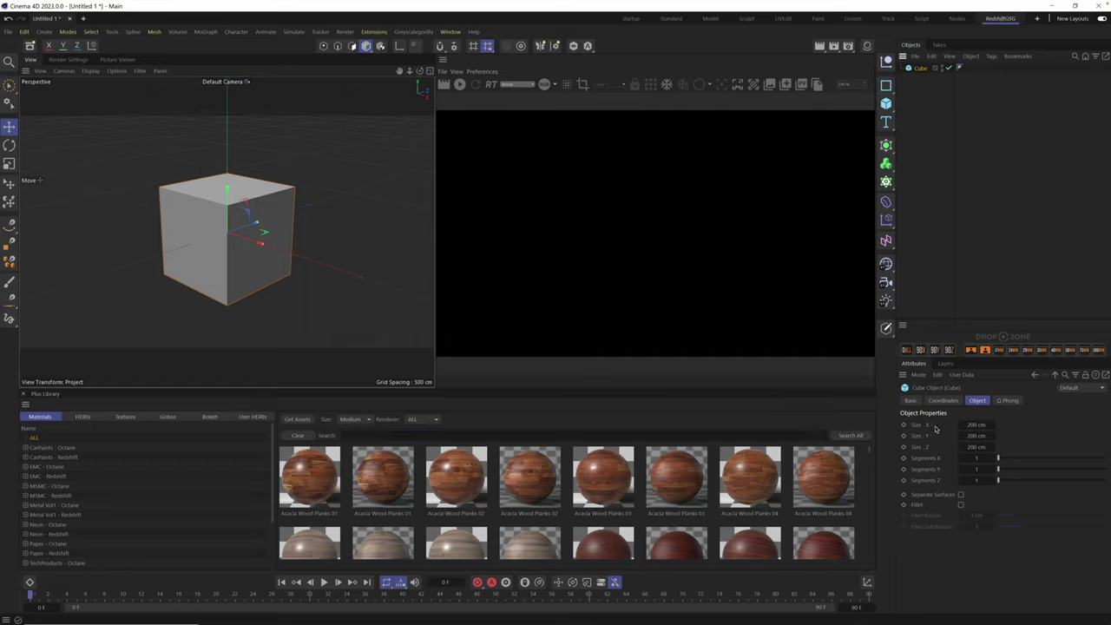
drag(915, 427, 987, 340)
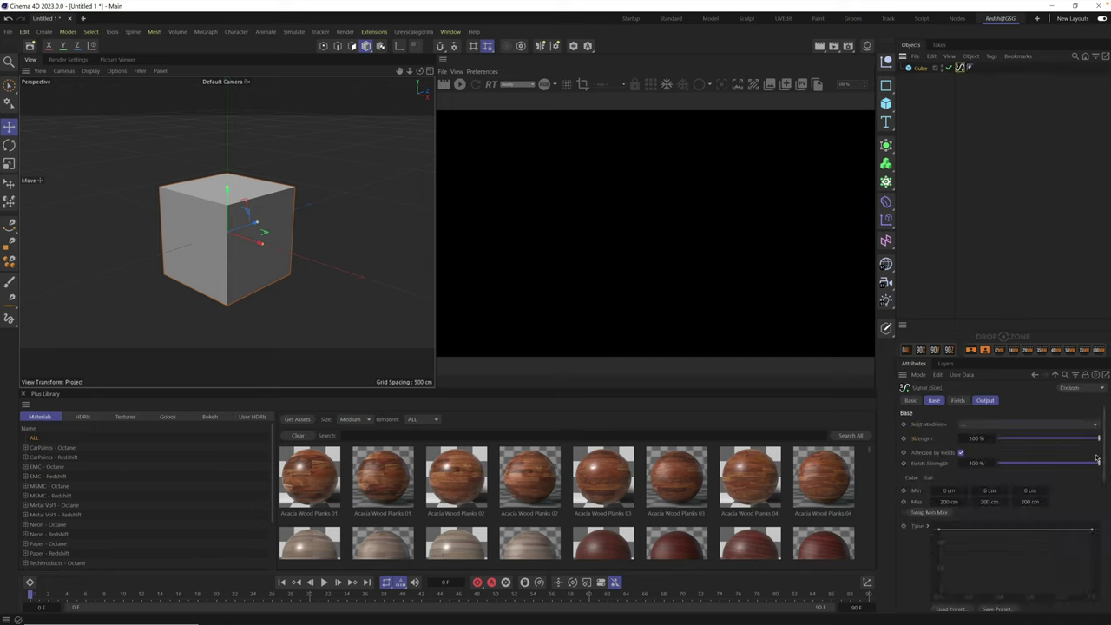
- Set the Signal tag's easing to linear and scrub the timeline to preview the growth
drag(1103, 452, 1103, 499)
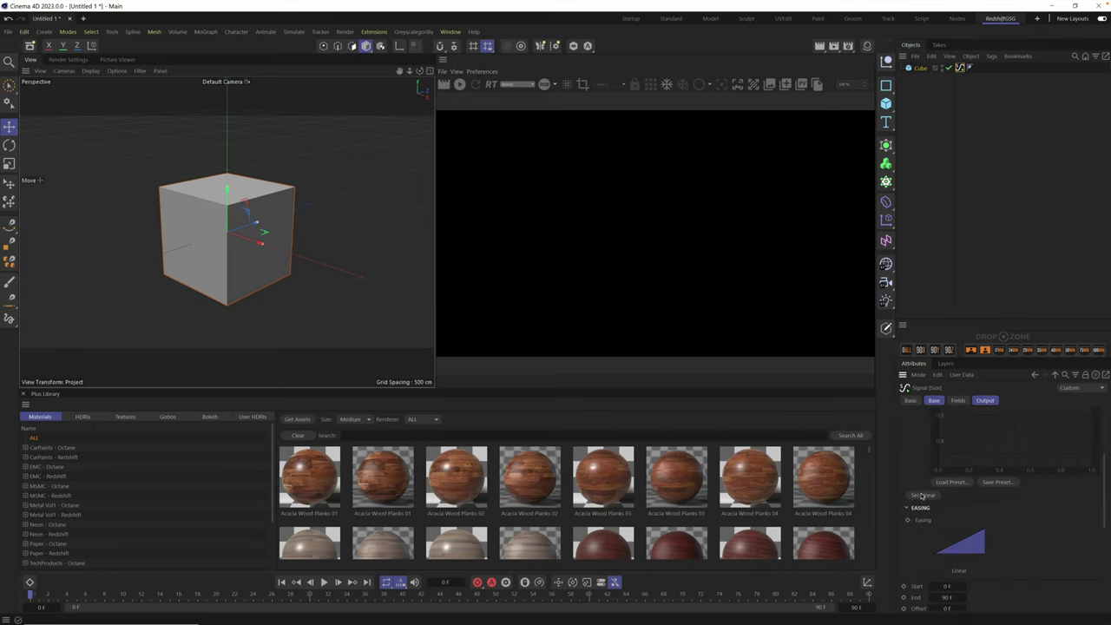
click(923, 496)
click(319, 595)
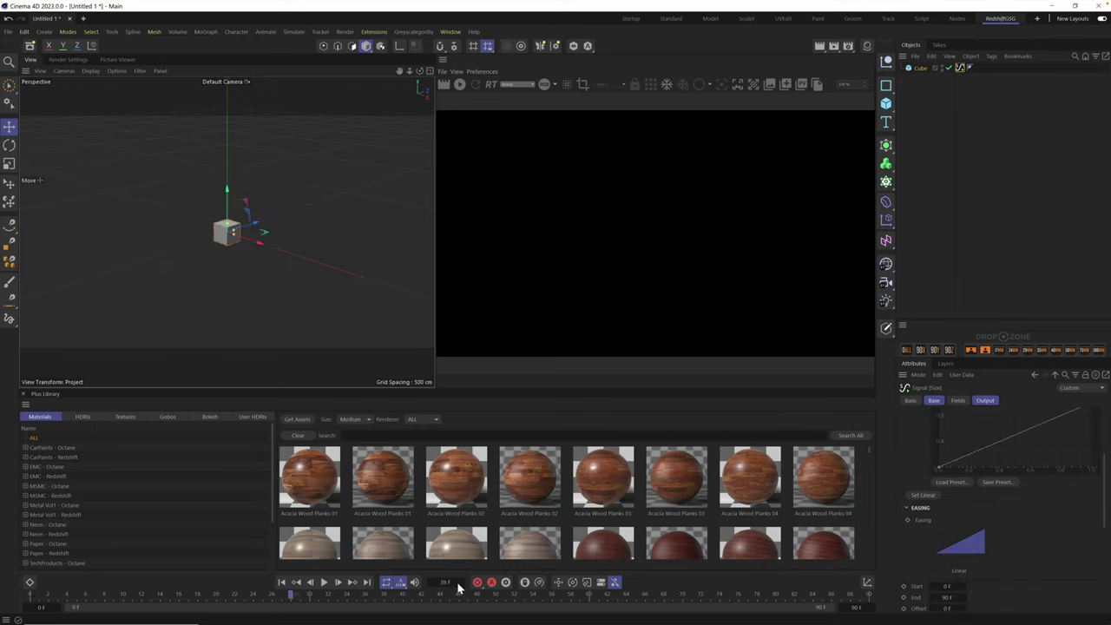